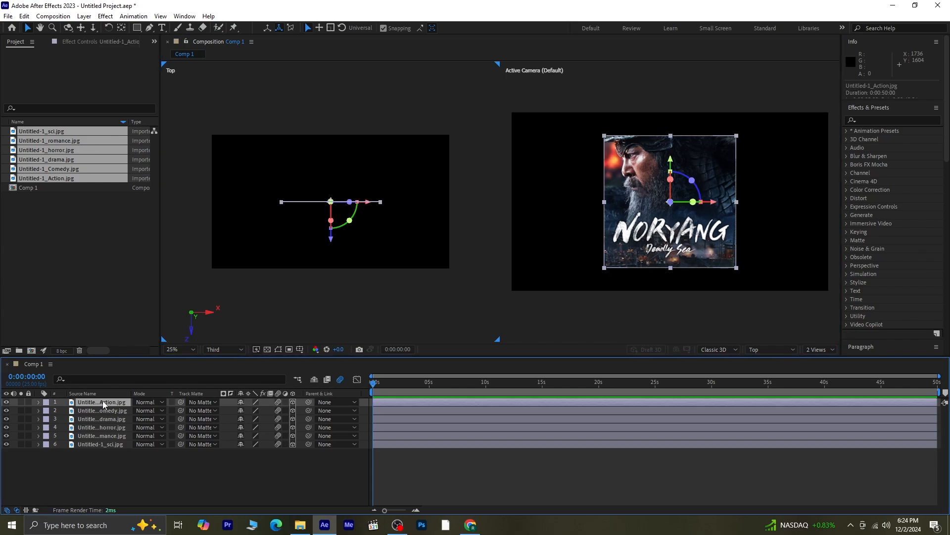
# - Show the rulers and place a vertical guide at 560 along the image's left edge in the Top view
pyautogui.click(113, 467)
pyautogui.click(179, 349)
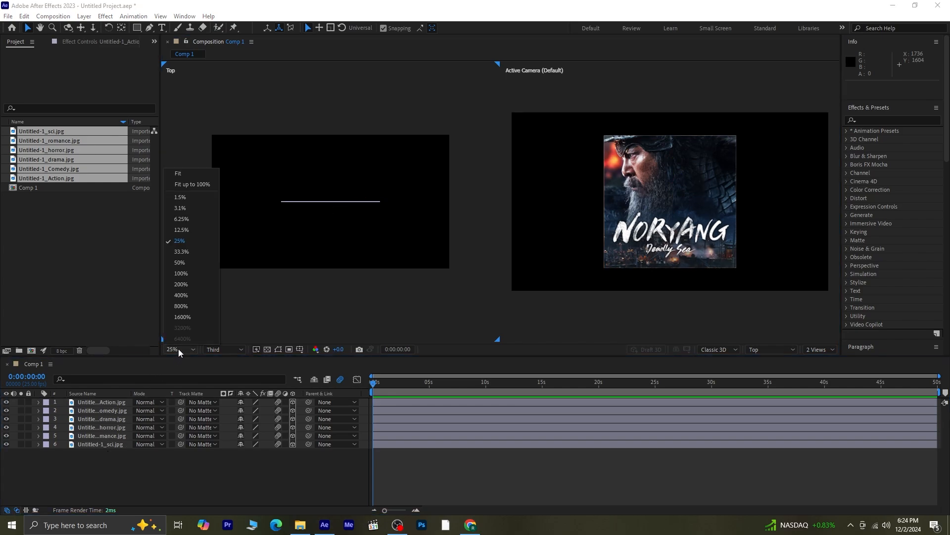
pyautogui.click(189, 175)
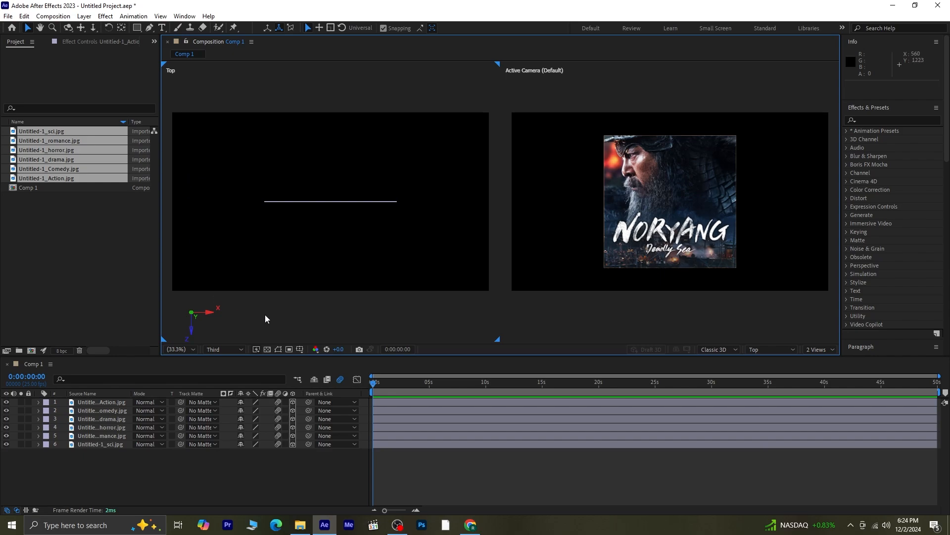
pyautogui.hotkey('ctrl', 'r')
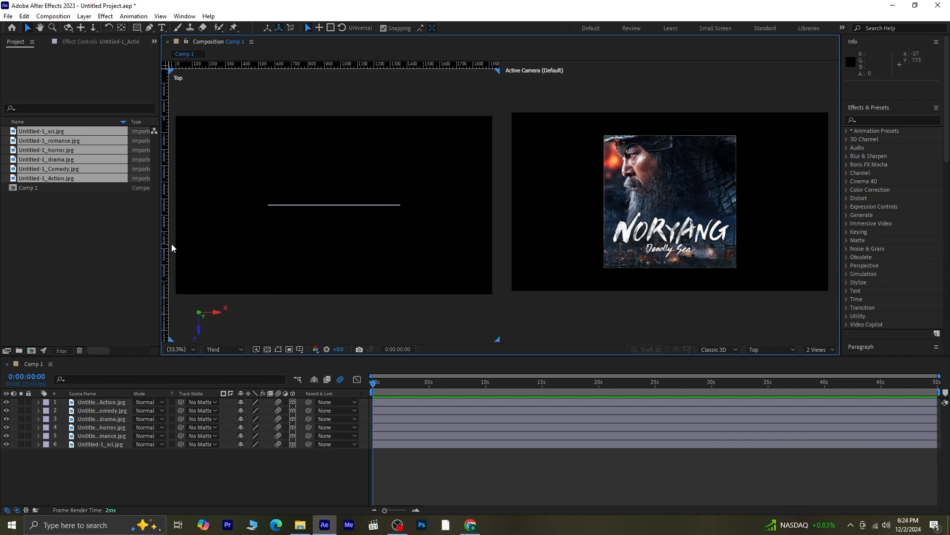
pyautogui.moveTo(168, 243); pyautogui.dragTo(267, 260)
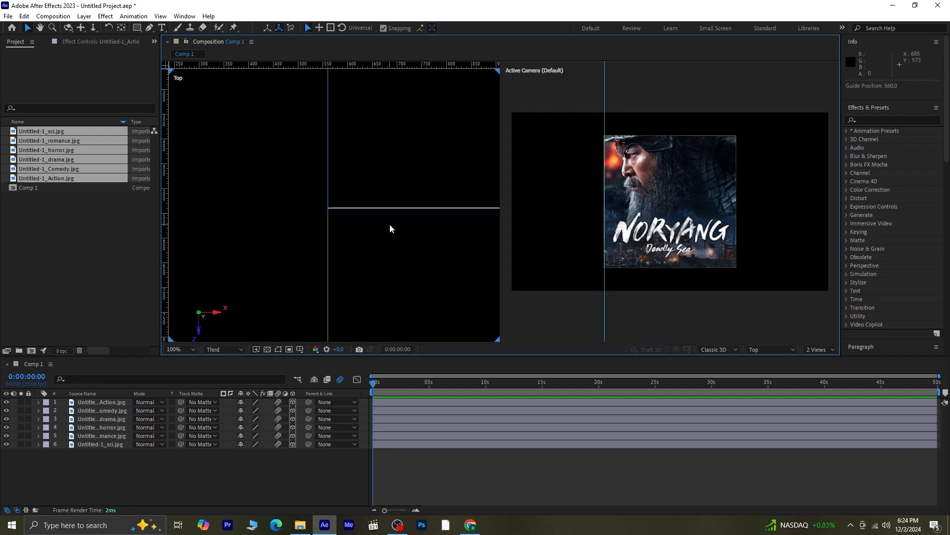
pyautogui.scroll(-4, 390, 224)
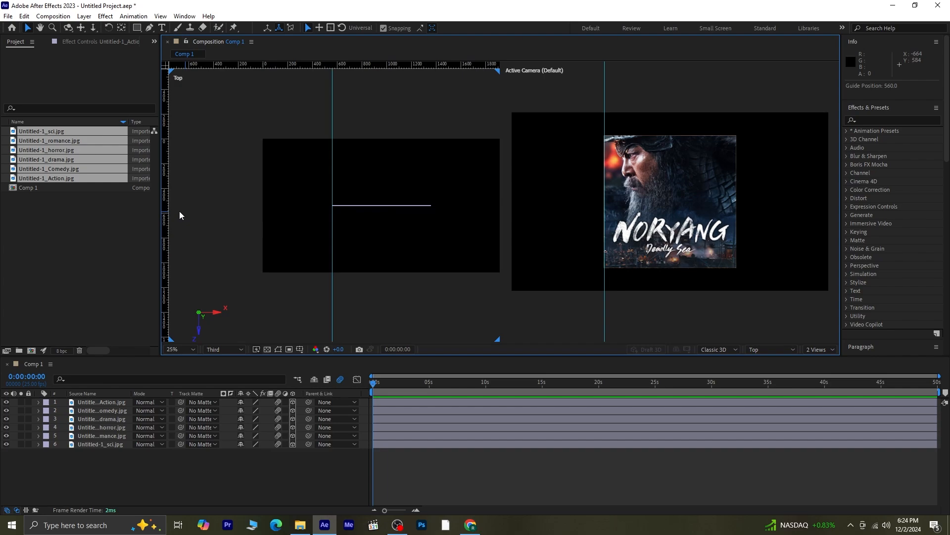
# - Add a second vertical guide at 1360, aligned precisely with the image's right edge
pyautogui.moveTo(168, 210); pyautogui.dragTo(431, 253)
pyautogui.scroll(2, 439, 209)
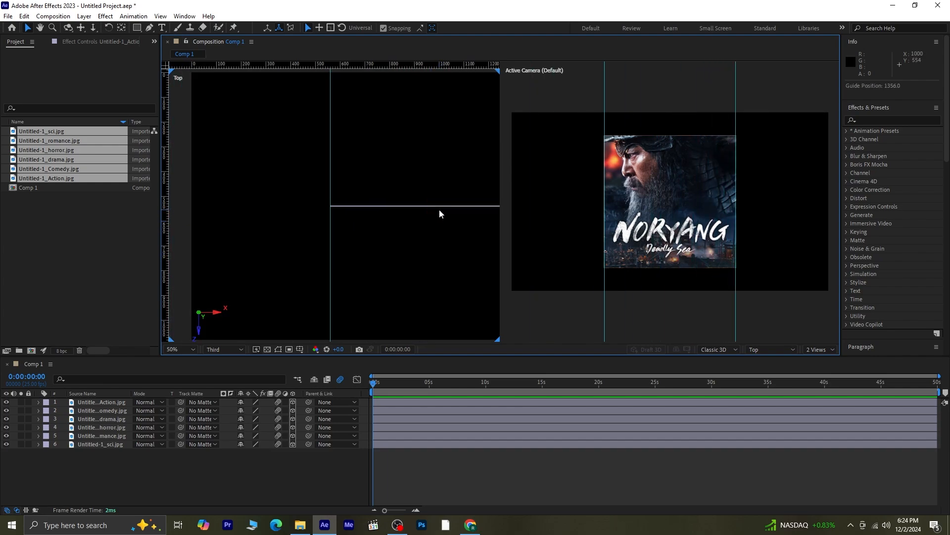
pyautogui.press('space')
pyautogui.moveTo(451, 207); pyautogui.dragTo(218, 205)
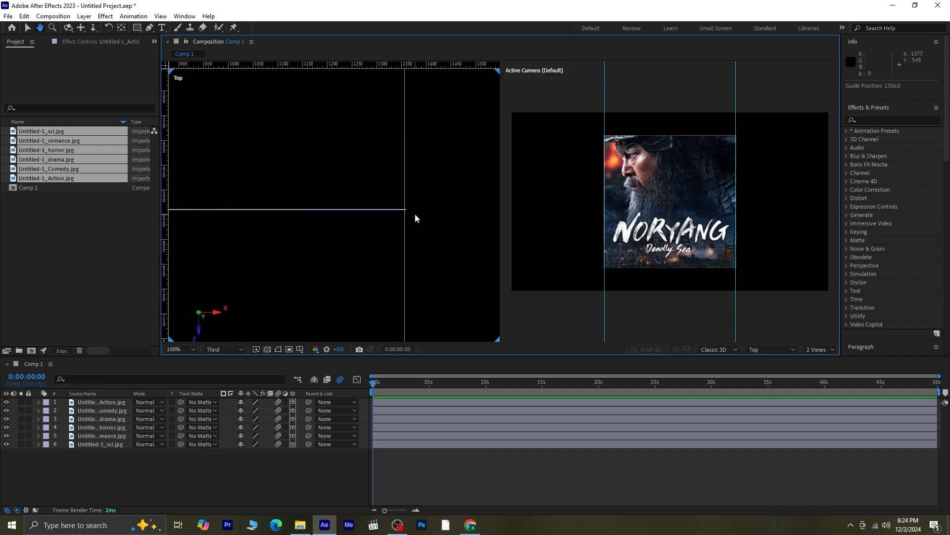
pyautogui.scroll(2, 413, 212)
pyautogui.press('space')
pyautogui.moveTo(418, 213); pyautogui.dragTo(195, 220)
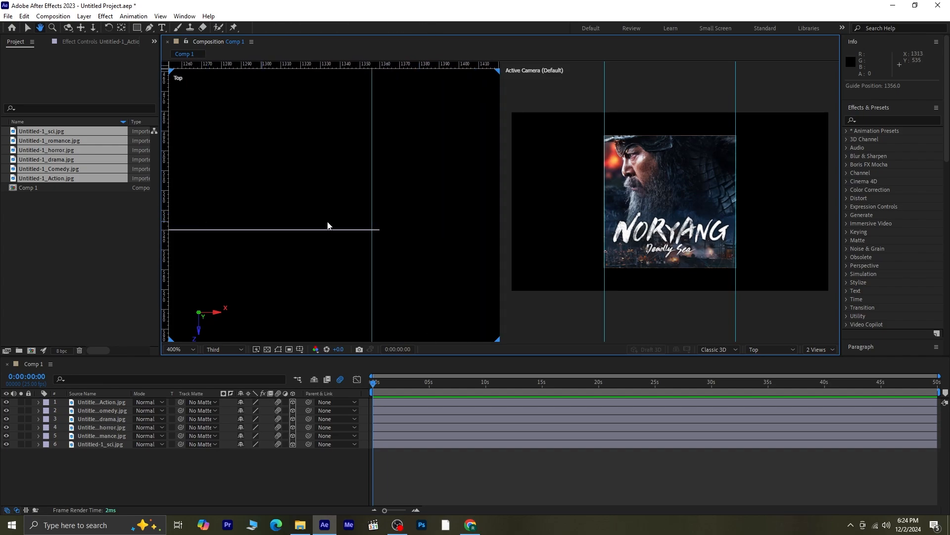
pyautogui.moveTo(372, 228); pyautogui.dragTo(379, 235)
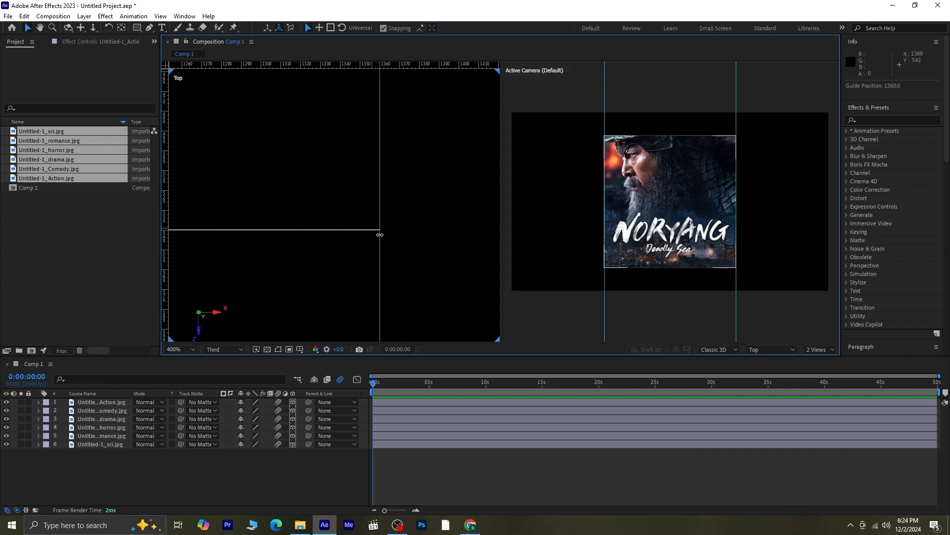
pyautogui.scroll(2, 379, 234)
pyautogui.scroll(-4, 425, 255)
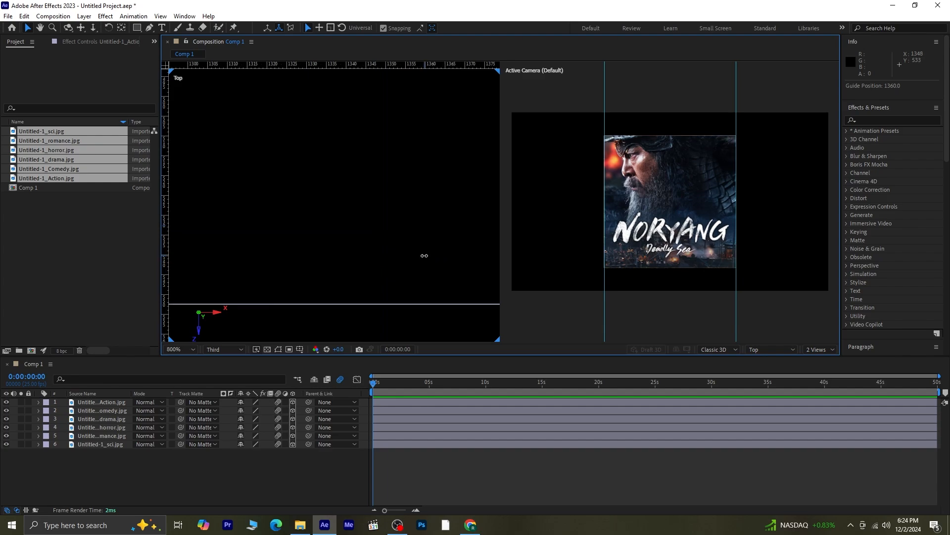
pyautogui.scroll(-5, 415, 254)
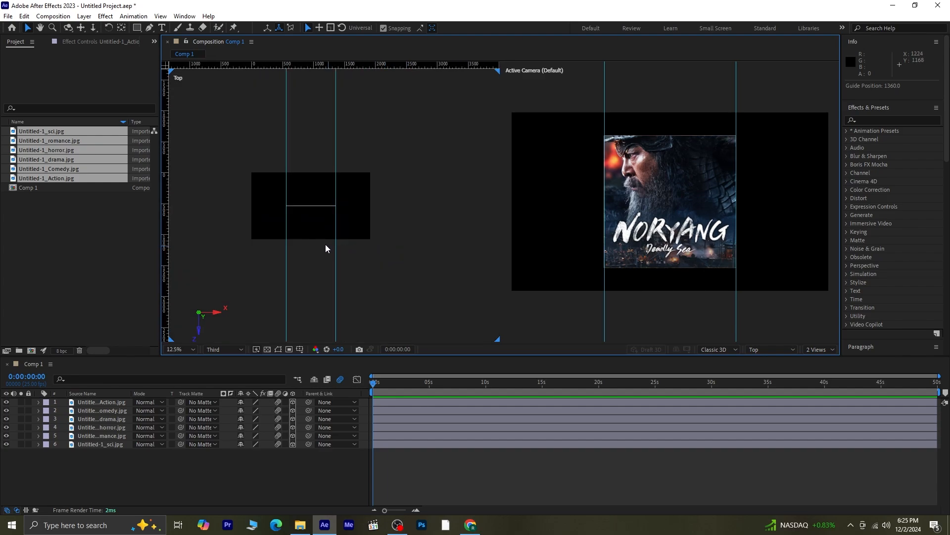
# - Add a horizontal guide at 136 along the upper edge of the image, checking its alignment in the Active Camera view
pyautogui.scroll(2, 276, 209)
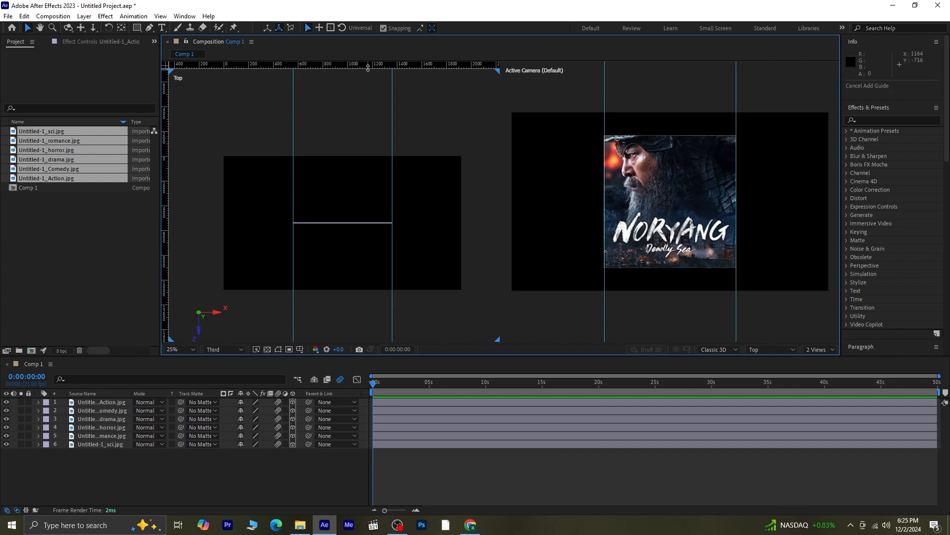
pyautogui.moveTo(368, 67); pyautogui.dragTo(368, 172)
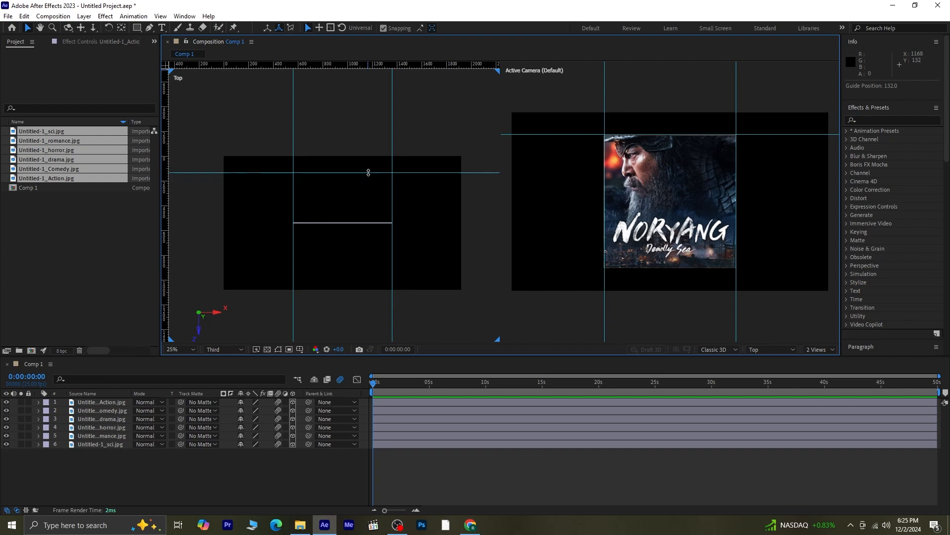
pyautogui.scroll(5, 623, 123)
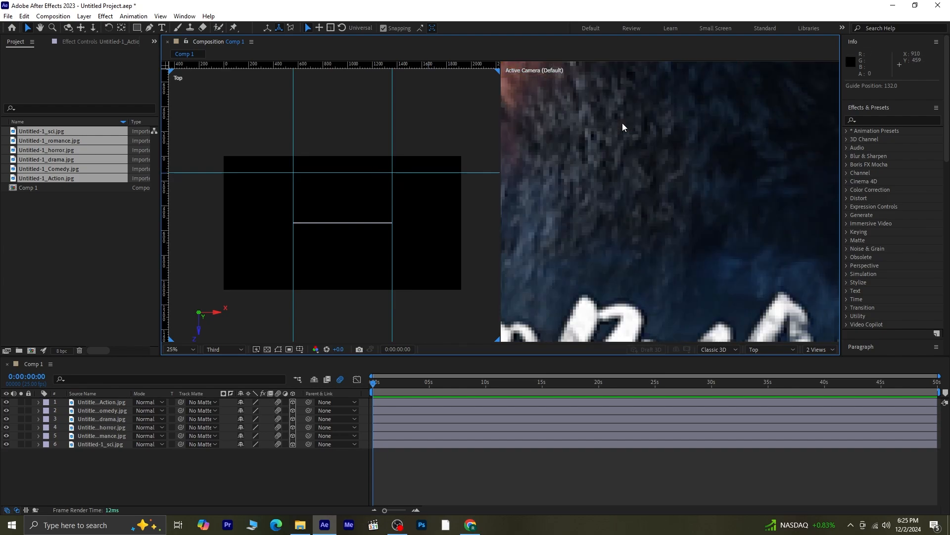
pyautogui.press('space')
pyautogui.moveTo(607, 115); pyautogui.dragTo(638, 300)
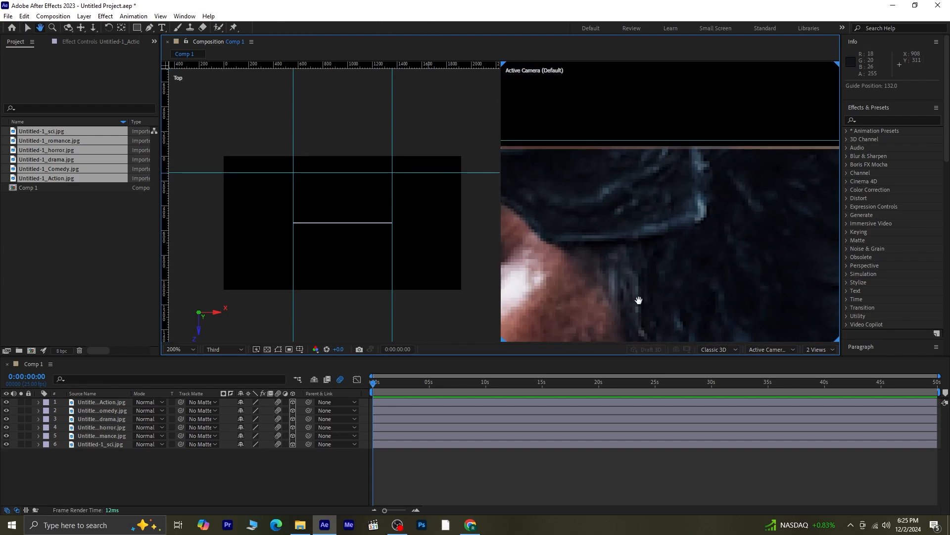
pyautogui.moveTo(637, 188); pyautogui.dragTo(635, 209)
pyautogui.moveTo(374, 172); pyautogui.dragTo(376, 173)
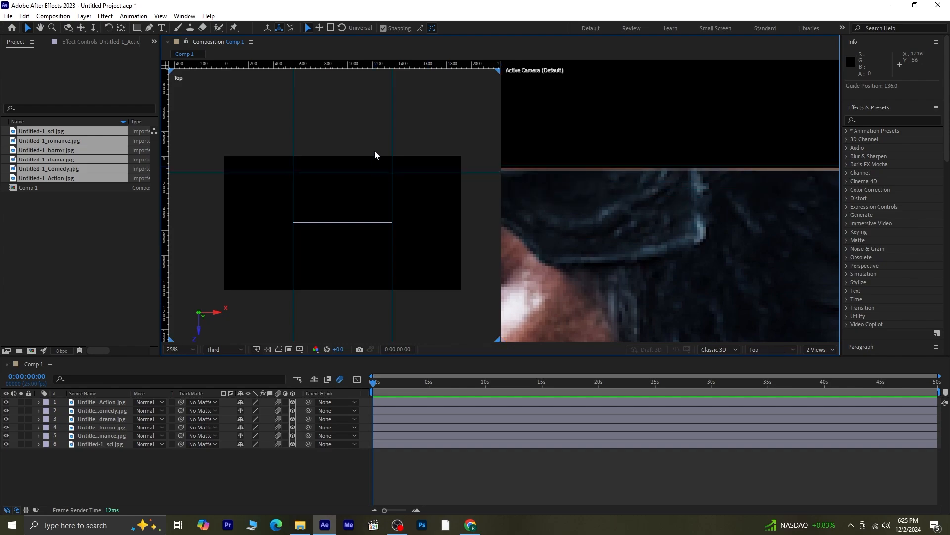
# - Add a horizontal guide at 940 along the image's lower edge and fit the Active Camera view to its pane
pyautogui.scroll(-1, 578, 238)
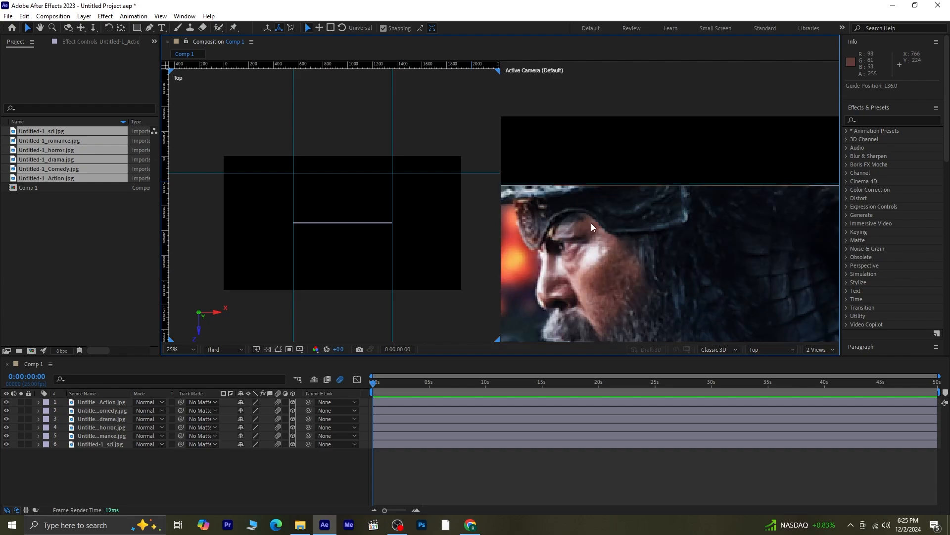
pyautogui.scroll(-1, 613, 213)
pyautogui.press('space')
pyautogui.moveTo(614, 229); pyautogui.dragTo(599, 151)
pyautogui.moveTo(333, 65); pyautogui.dragTo(356, 272)
pyautogui.scroll(1, 667, 318)
pyautogui.press('space')
pyautogui.moveTo(667, 319); pyautogui.dragTo(646, 147)
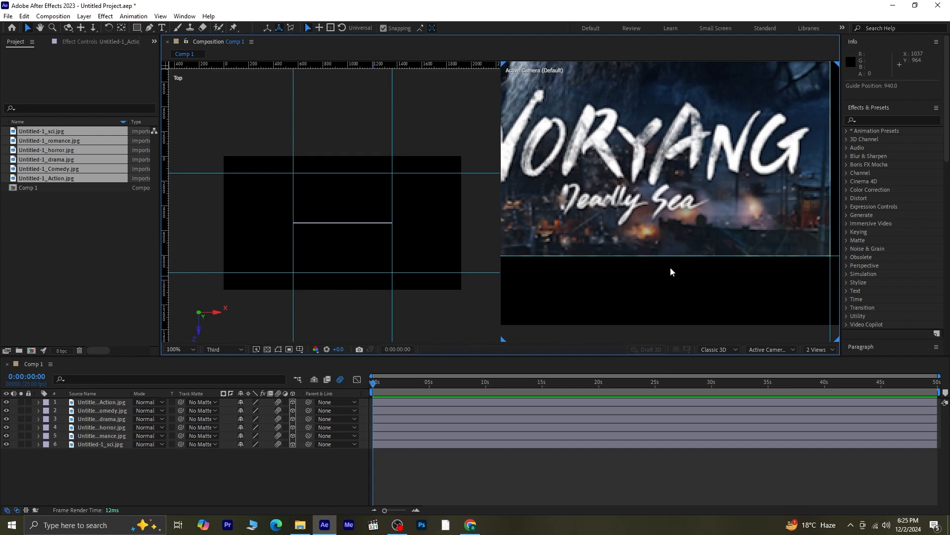
pyautogui.click(185, 345)
pyautogui.click(191, 174)
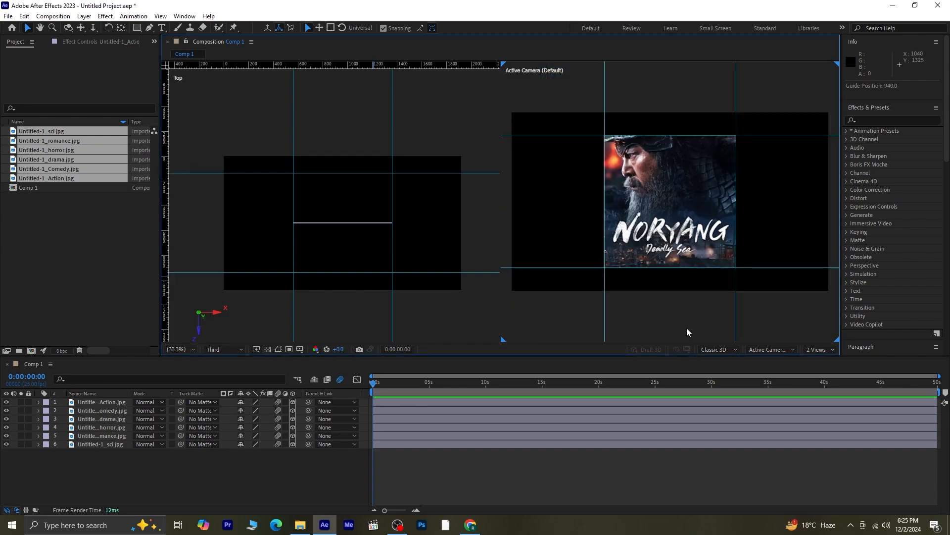
# - Move the Untitled-1_Action.jpg layer back along Z to 405, onto the upper horizontal guide in the Top view
pyautogui.click(370, 319)
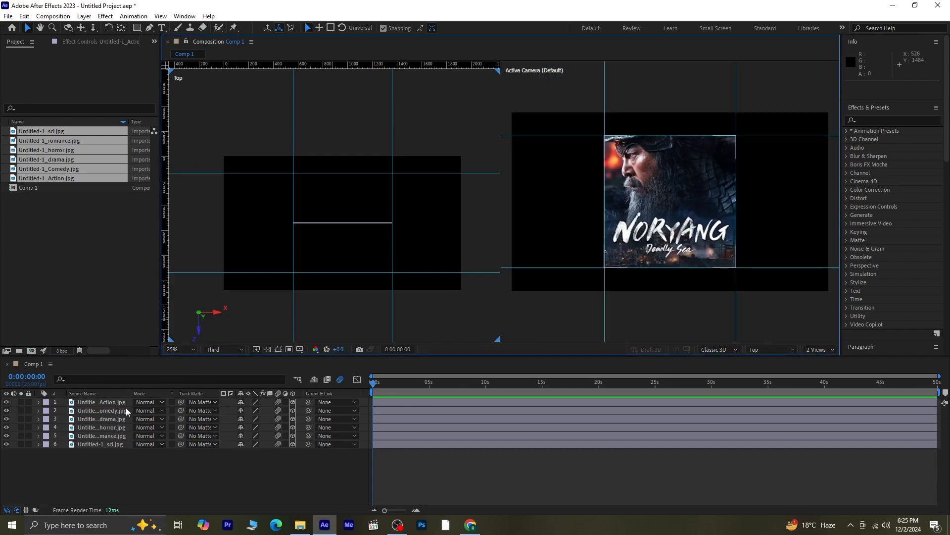
pyautogui.click(113, 403)
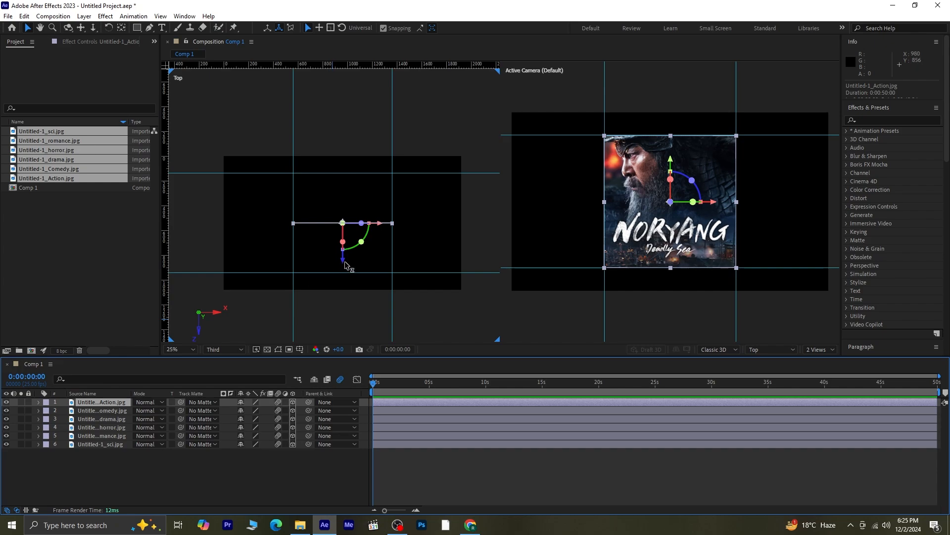
pyautogui.moveTo(345, 265); pyautogui.dragTo(382, 132)
pyautogui.scroll(4, 349, 213)
pyautogui.press('space')
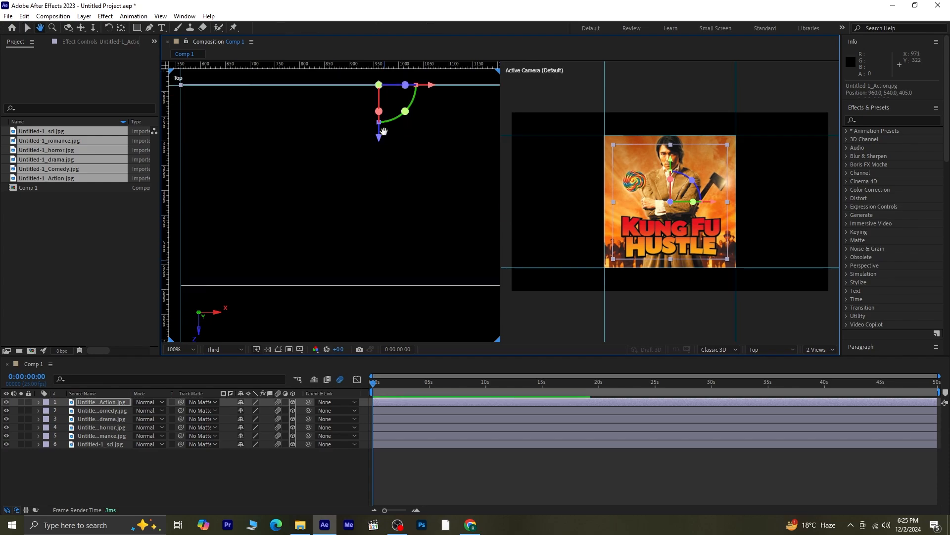
# - Move the Untitled-1_Comedy.jpg layer forward along Z to -401, onto the lower horizontal guide in the Top view
pyautogui.moveTo(393, 265); pyautogui.dragTo(356, 107)
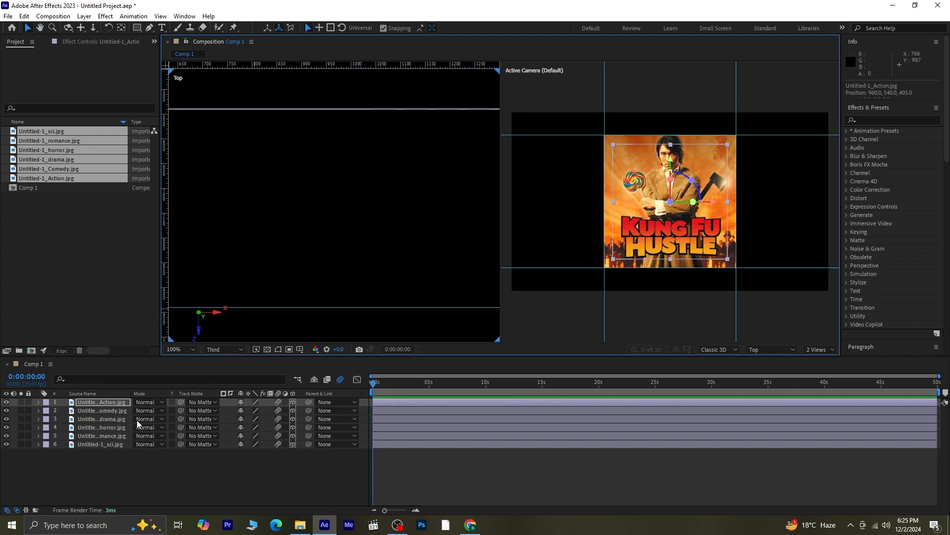
pyautogui.click(93, 410)
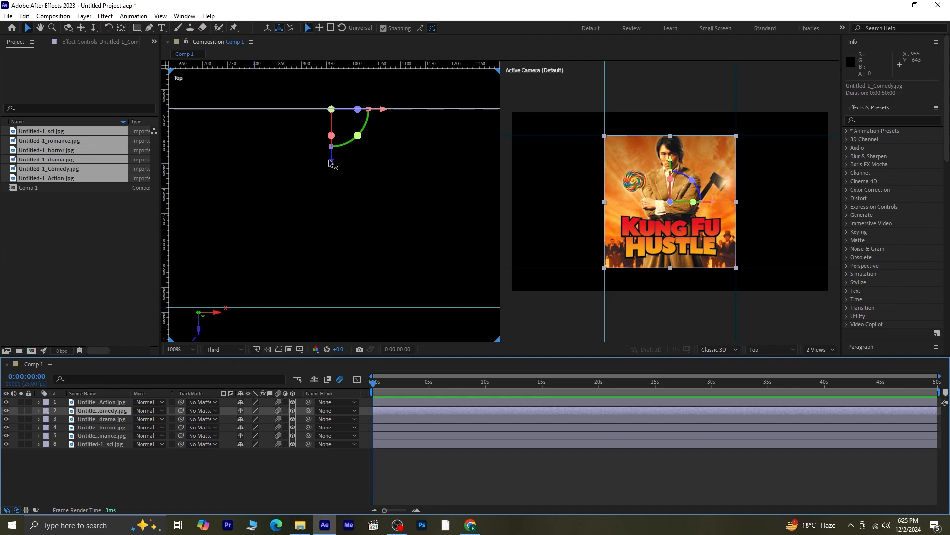
pyautogui.moveTo(329, 164); pyautogui.dragTo(347, 361)
pyautogui.scroll(-2, 352, 278)
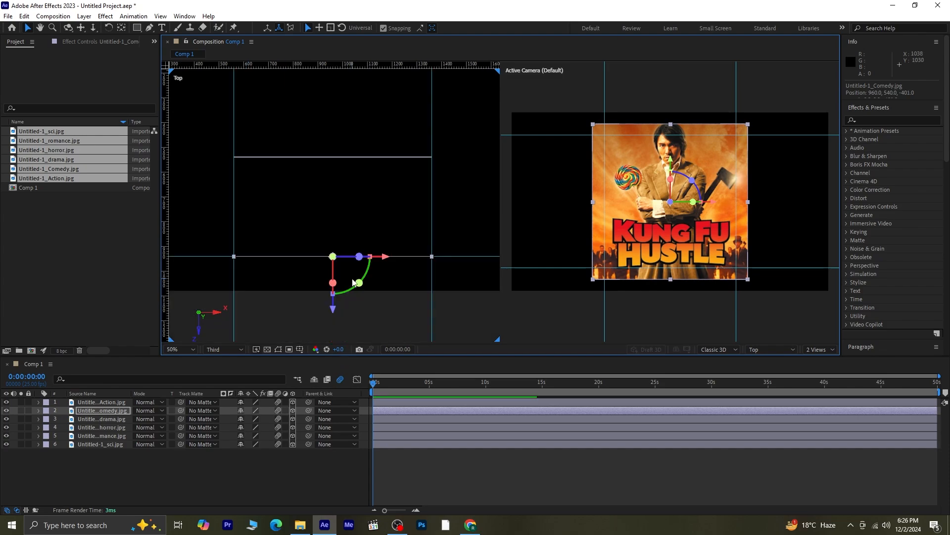
pyautogui.moveTo(274, 256); pyautogui.dragTo(306, 297)
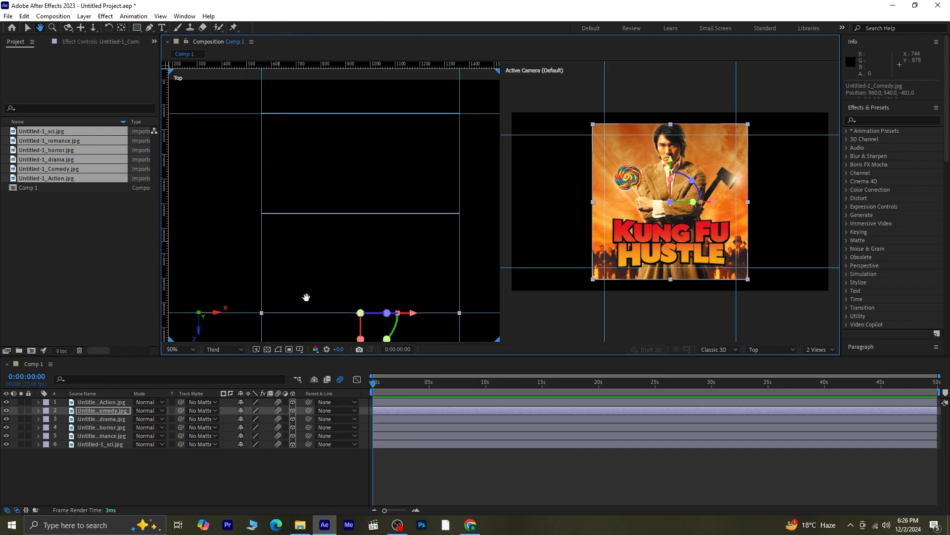
# - Set the Y Rotation of the Untitled-1_drama.jpg layer to 90°
pyautogui.click(111, 420)
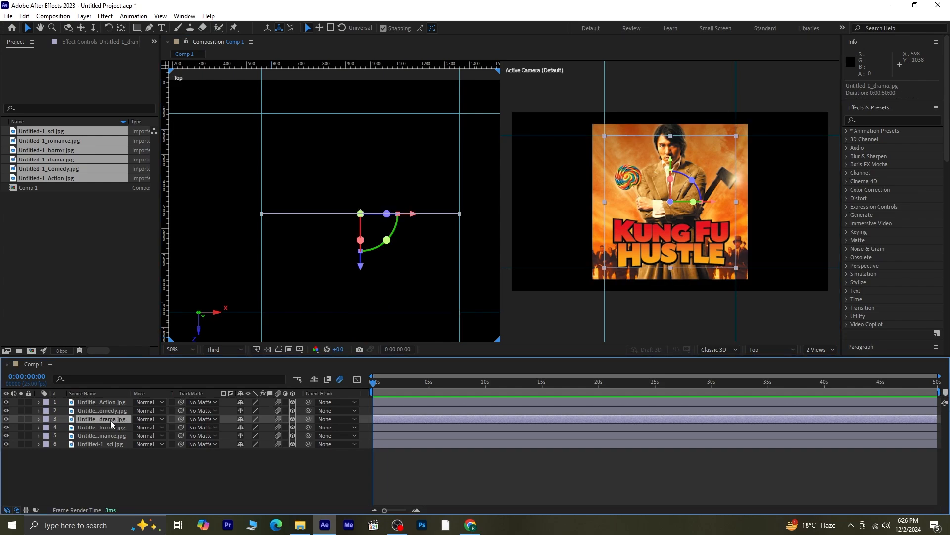
pyautogui.press('r')
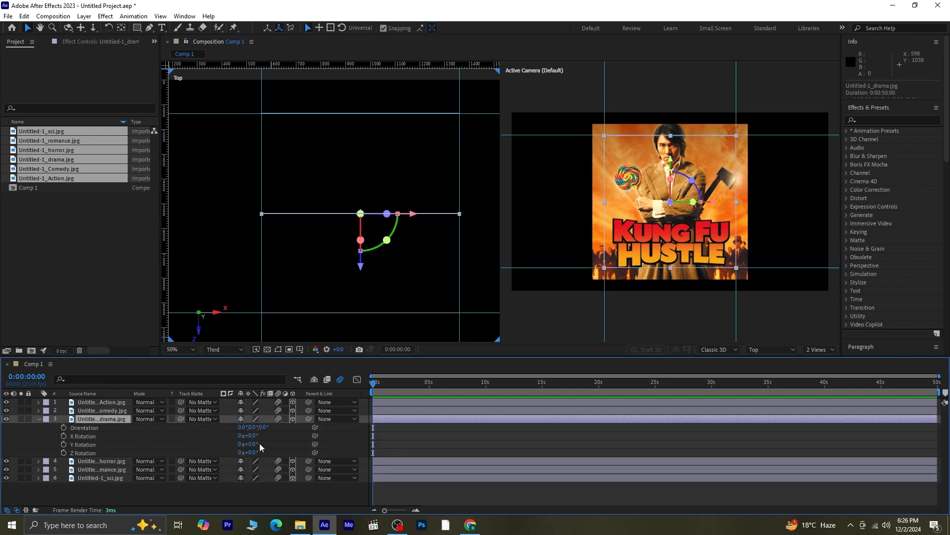
pyautogui.write('90')
pyautogui.press('Return')
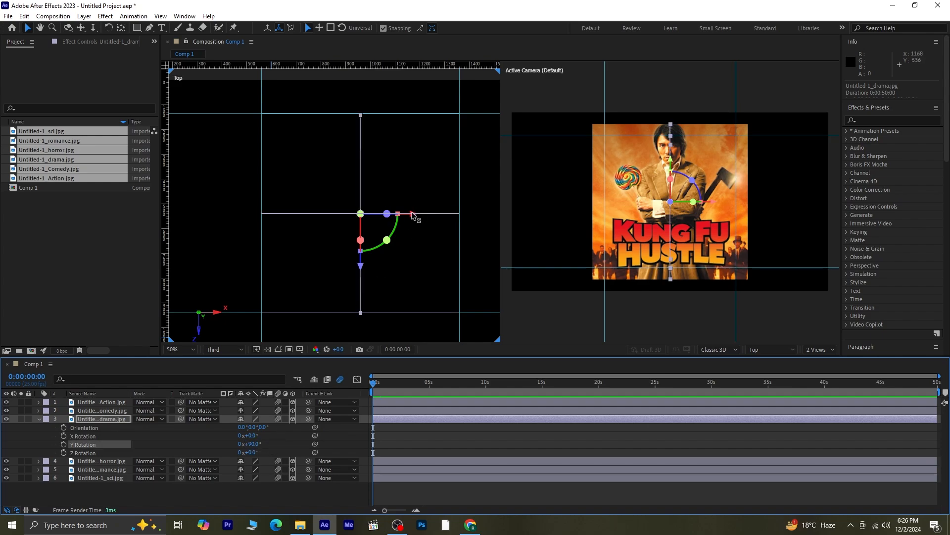
# - Move the Untitled-1_drama.jpg layer along X to 560, exactly onto the left vertical guide
pyautogui.moveTo(412, 212); pyautogui.dragTo(309, 218)
pyautogui.scroll(1, 249, 224)
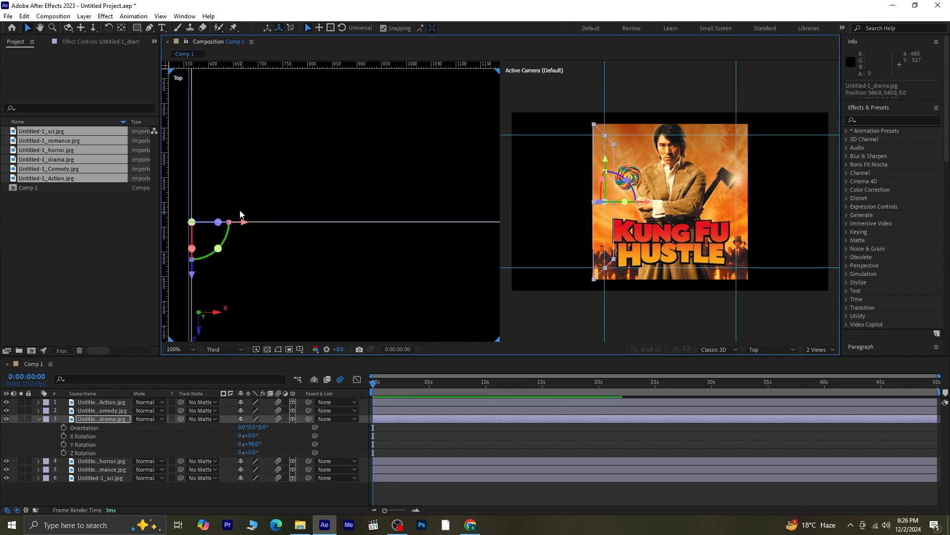
pyautogui.moveTo(240, 209); pyautogui.dragTo(354, 231)
pyautogui.scroll(2, 244, 215)
pyautogui.scroll(1, 217, 262)
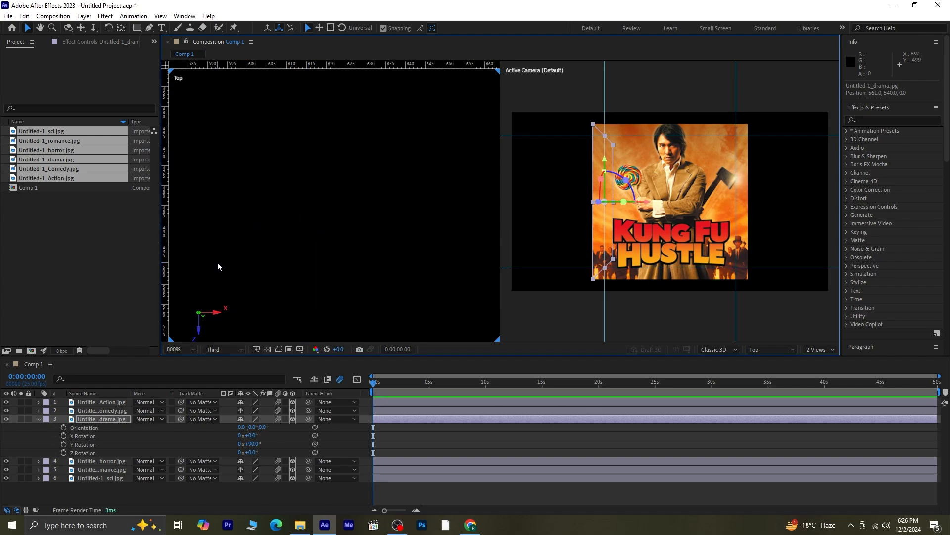
pyautogui.press('space')
pyautogui.moveTo(236, 244); pyautogui.dragTo(405, 215)
pyautogui.moveTo(292, 223); pyautogui.dragTo(284, 101)
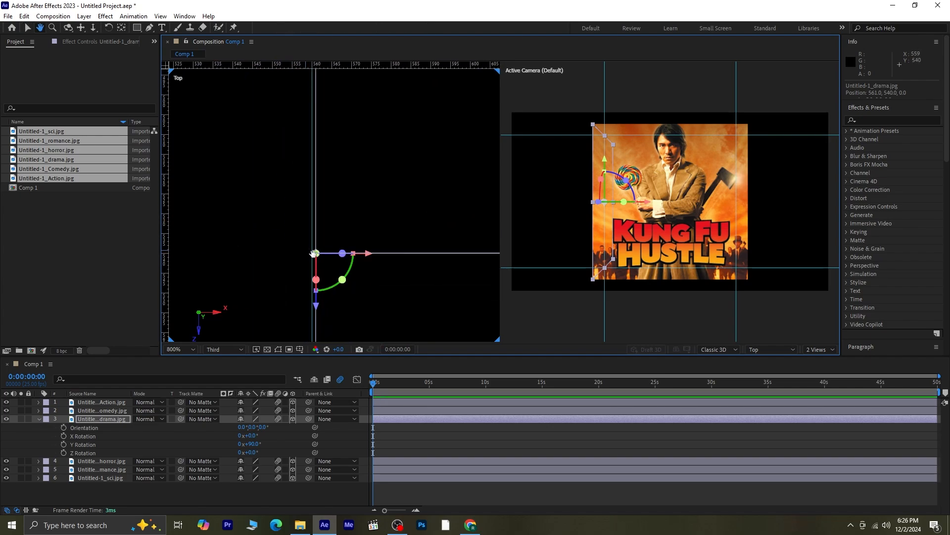
pyautogui.moveTo(368, 254); pyautogui.dragTo(364, 254)
pyautogui.scroll(-8, 368, 249)
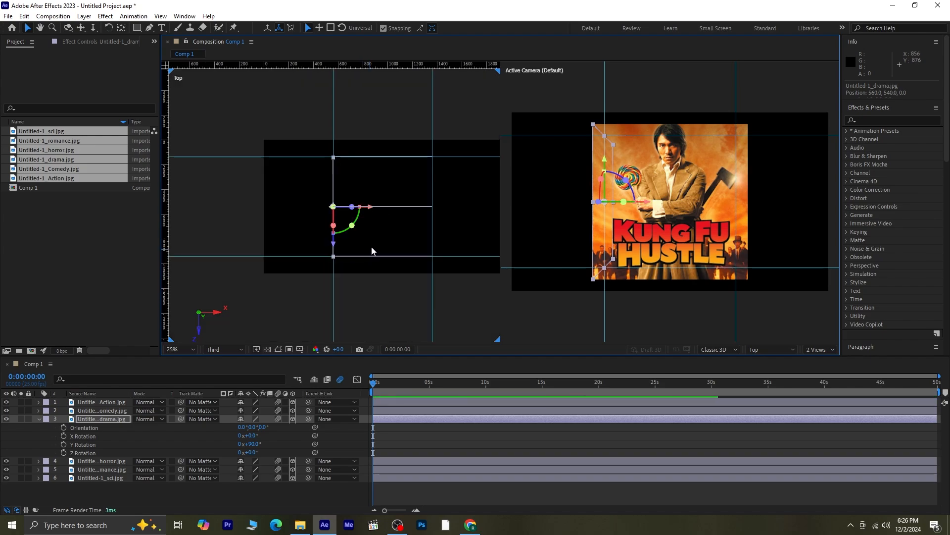
# - Set the Y Rotation of the Untitled-1_horror.jpg layer to 90°
pyautogui.click(38, 419)
pyautogui.click(83, 427)
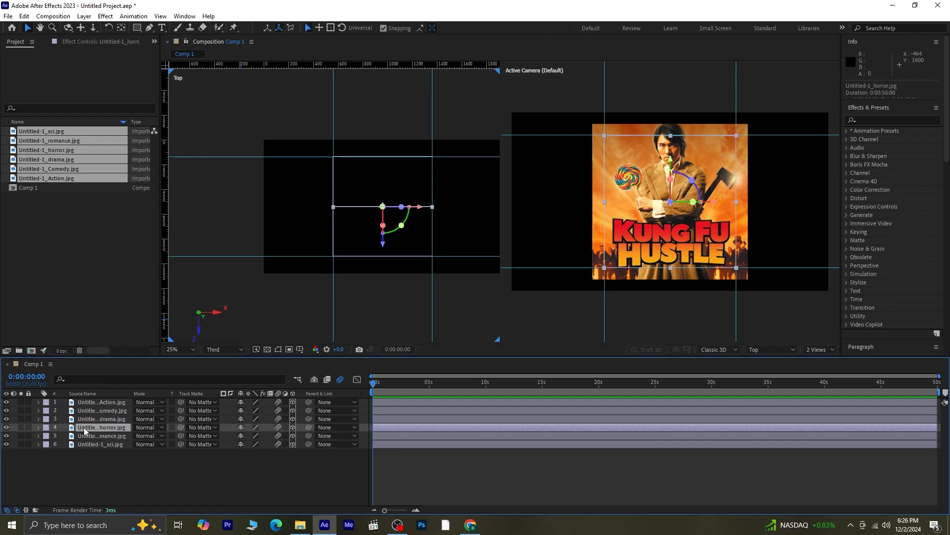
pyautogui.press('r')
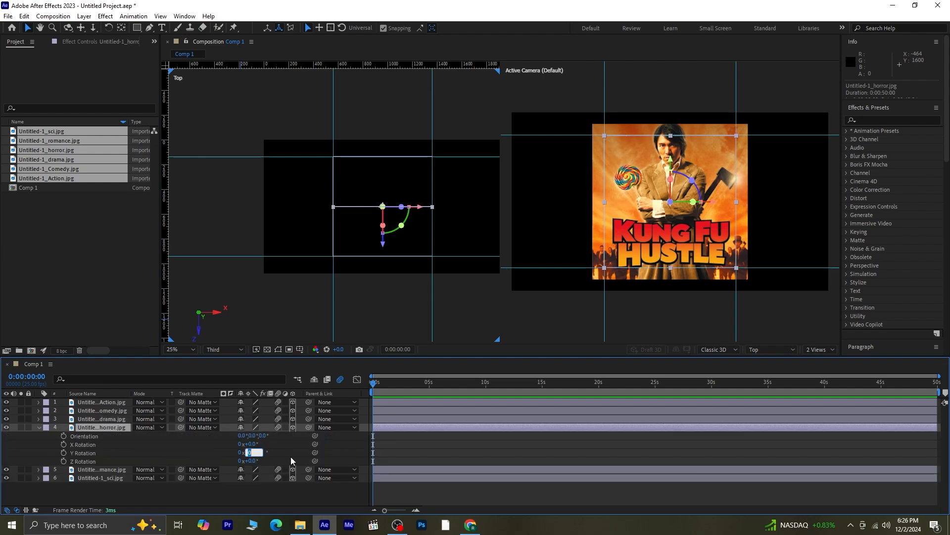
pyautogui.write('90')
pyautogui.press('Return')
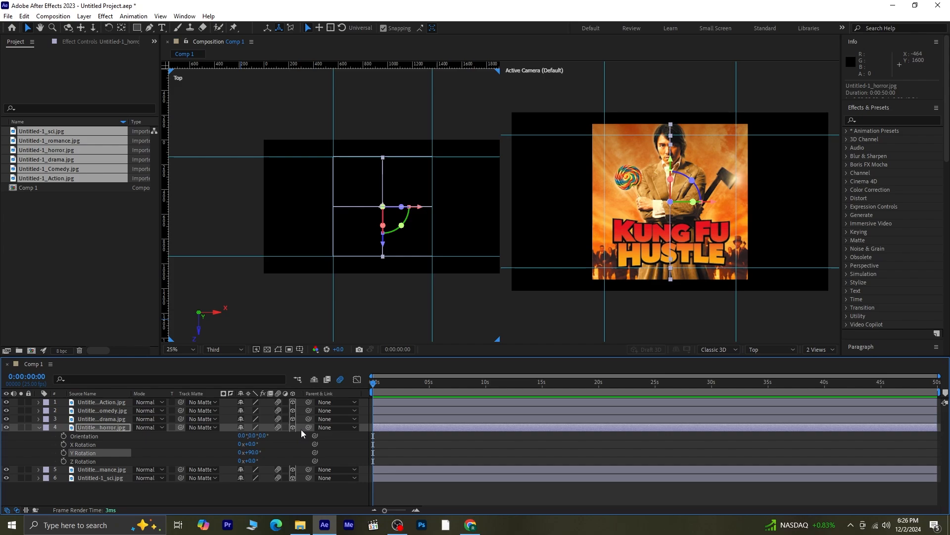
# - Move the Untitled-1_horror.jpg layer along X to 1360, exactly onto the right vertical guide in the Top view
pyautogui.press('.')
pyautogui.press('.')
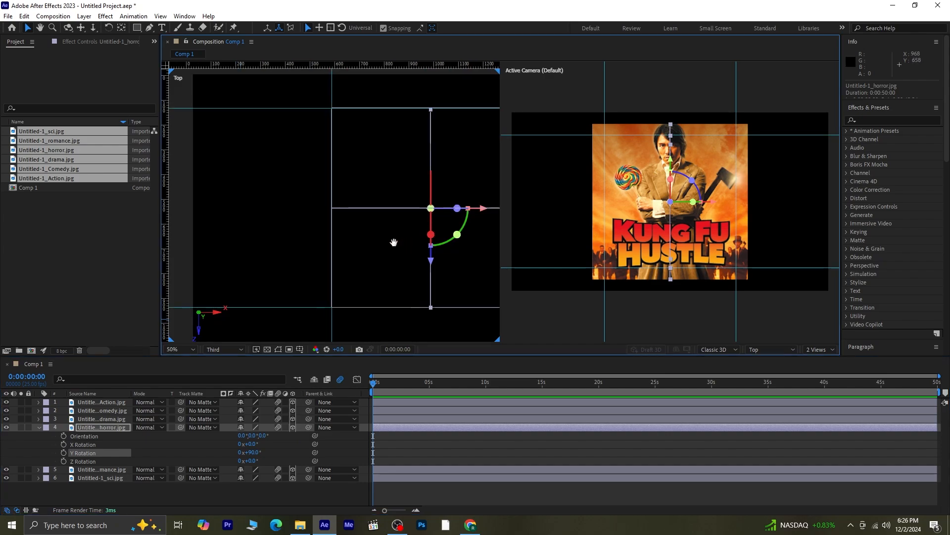
pyautogui.moveTo(395, 242); pyautogui.dragTo(219, 258)
pyautogui.moveTo(308, 226); pyautogui.dragTo(286, 165)
pyautogui.scroll(6, 367, 227)
pyautogui.moveTo(421, 281); pyautogui.dragTo(421, 282)
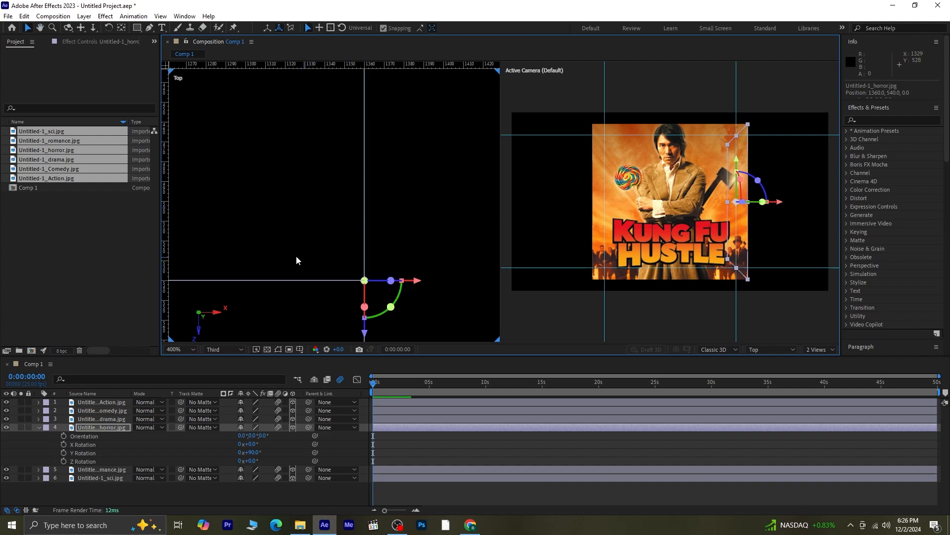
pyautogui.scroll(-6, 296, 257)
pyautogui.scroll(-1, 296, 256)
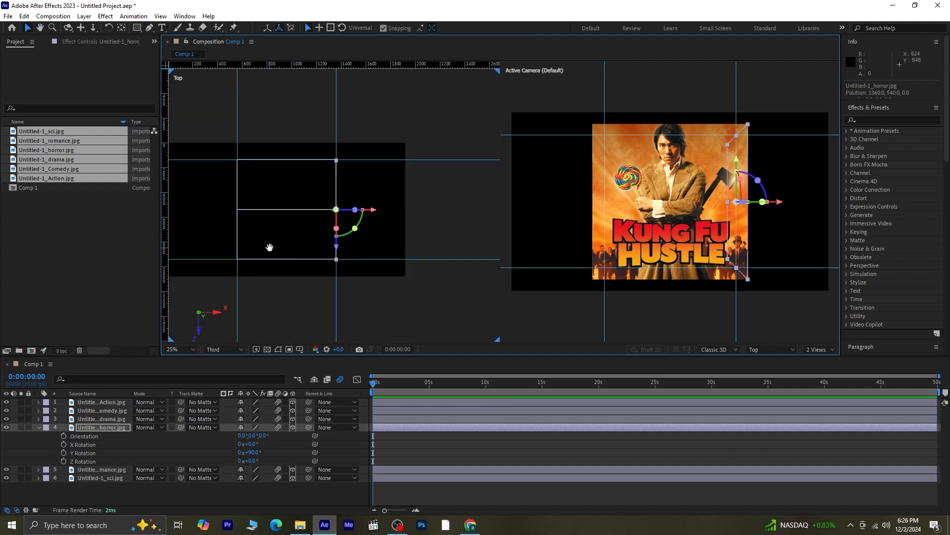
pyautogui.moveTo(269, 248); pyautogui.dragTo(343, 267)
pyautogui.press('v')
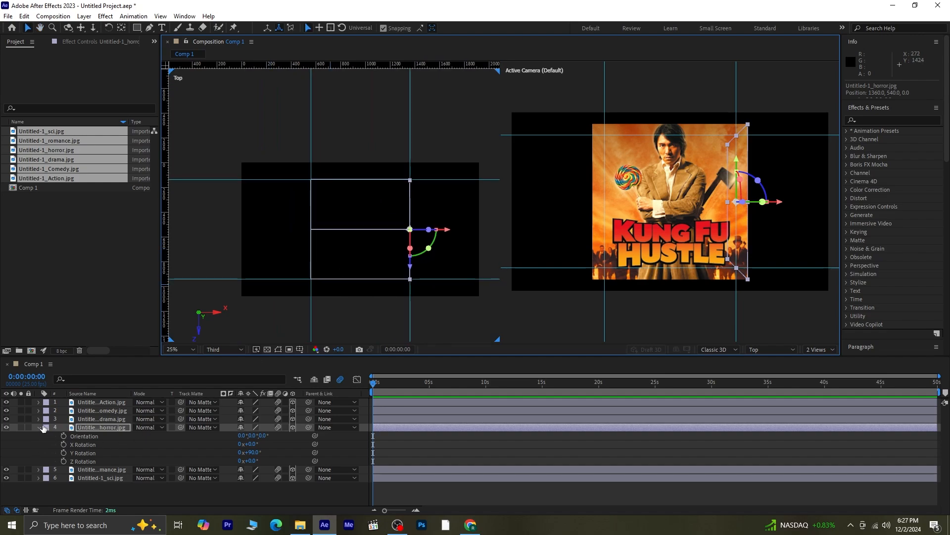
pyautogui.click(40, 428)
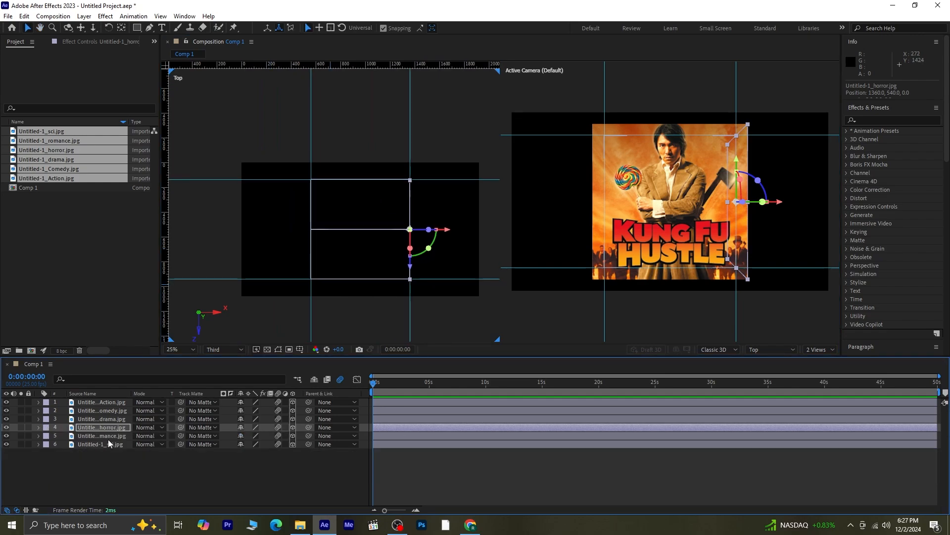
# - Show the cube in Custom View 1 and set the X Rotation of the Untitled-1_romance.jpg and Untitled-1_sci.jpg layers to 90°
pyautogui.click(775, 353)
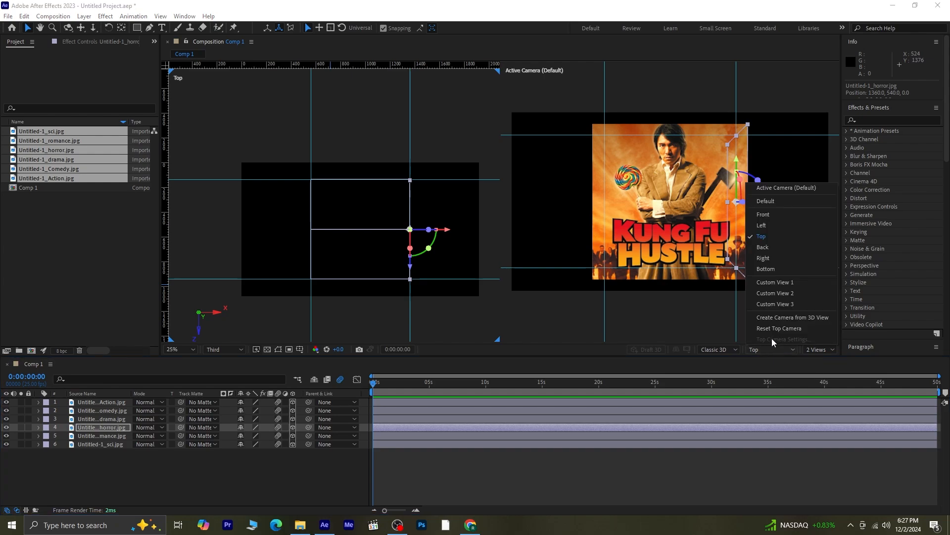
pyautogui.click(775, 283)
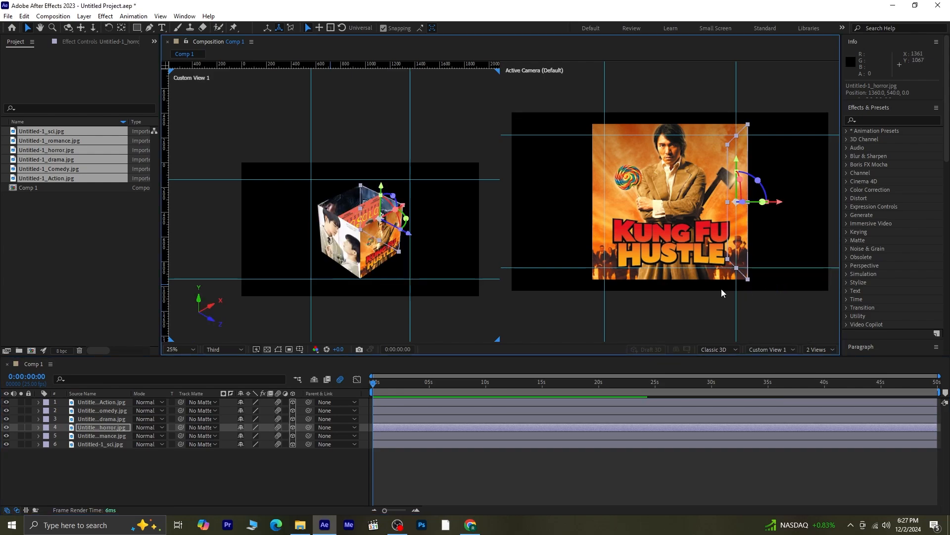
pyautogui.click(98, 437)
pyautogui.keyDown('shift'); pyautogui.click(98, 444); pyautogui.keyUp('shift')
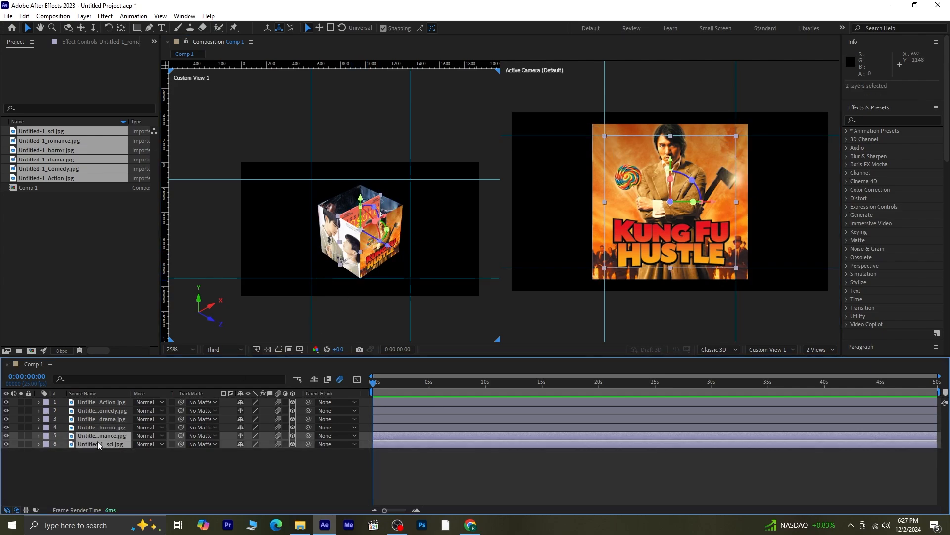
pyautogui.press('r')
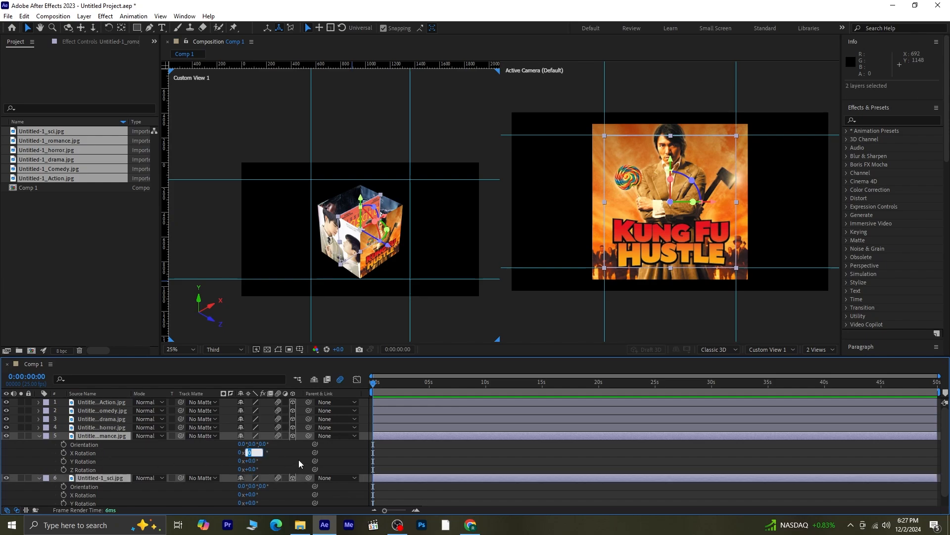
pyautogui.write('90')
pyautogui.press('Return')
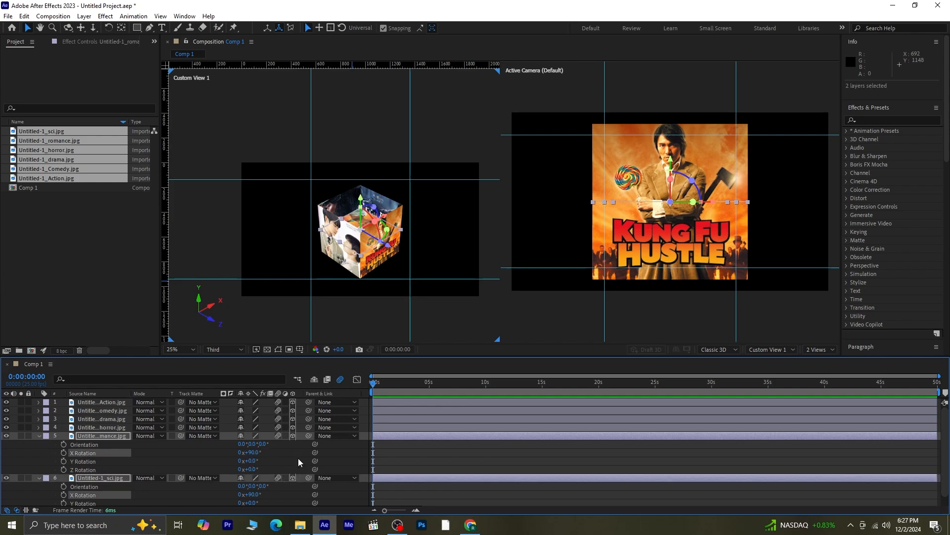
pyautogui.click(40, 436)
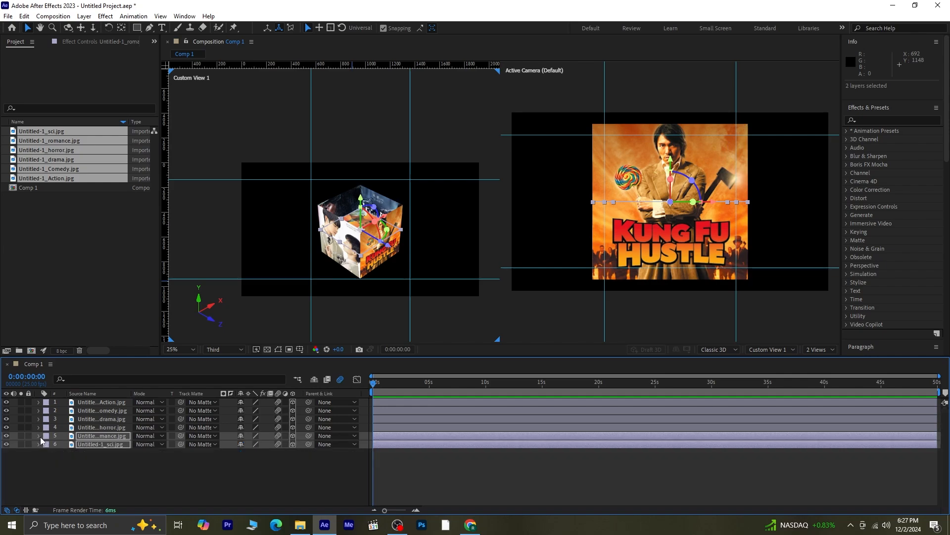
# - In the Left view, move the Untitled-1_romance.jpg layer up along Y to 138, onto the upper horizontal guide
pyautogui.click(105, 462)
pyautogui.click(105, 434)
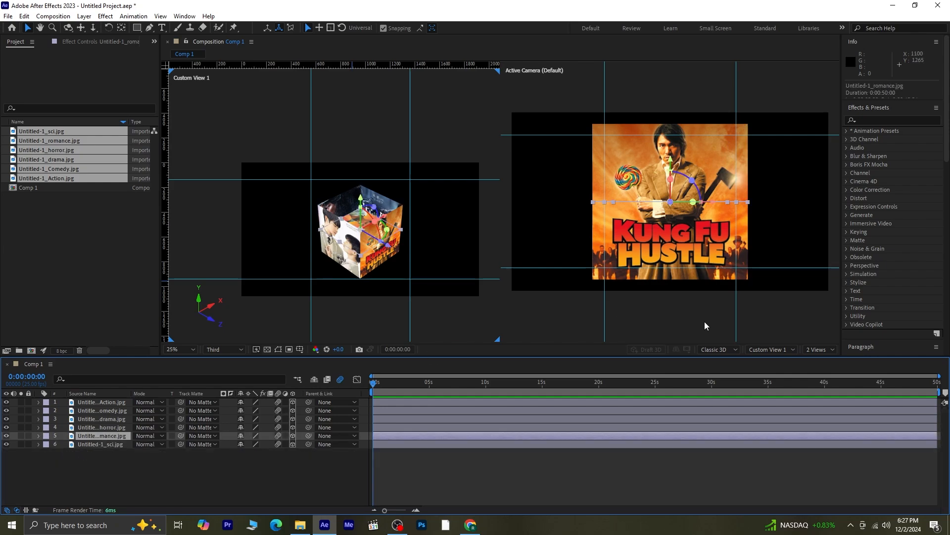
pyautogui.click(762, 349)
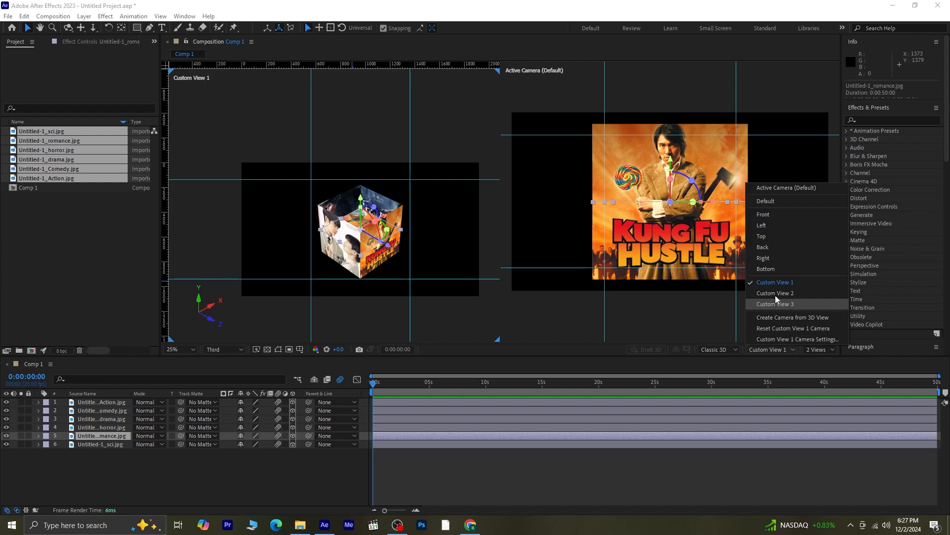
pyautogui.click(762, 225)
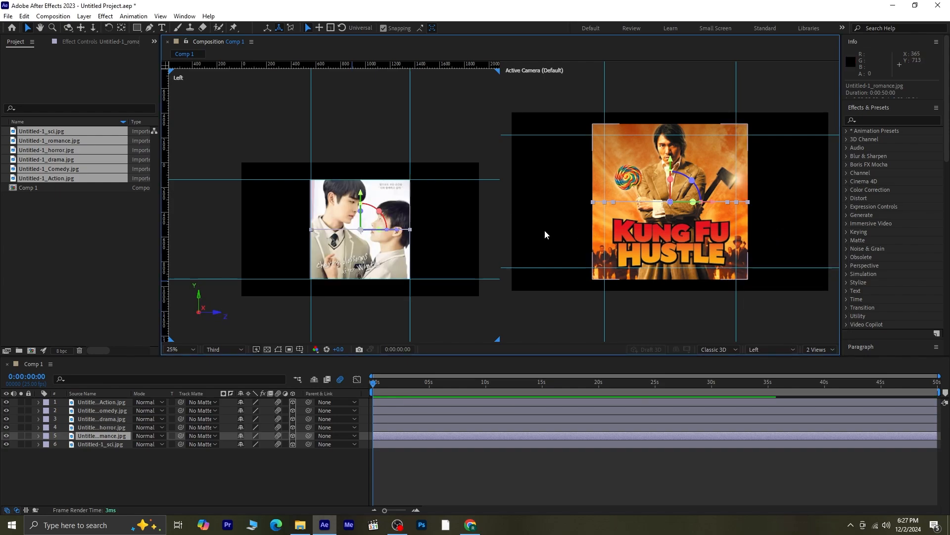
pyautogui.moveTo(361, 193); pyautogui.dragTo(286, 264)
pyautogui.scroll(3, 361, 153)
pyautogui.press('space')
pyautogui.moveTo(338, 168); pyautogui.dragTo(338, 154)
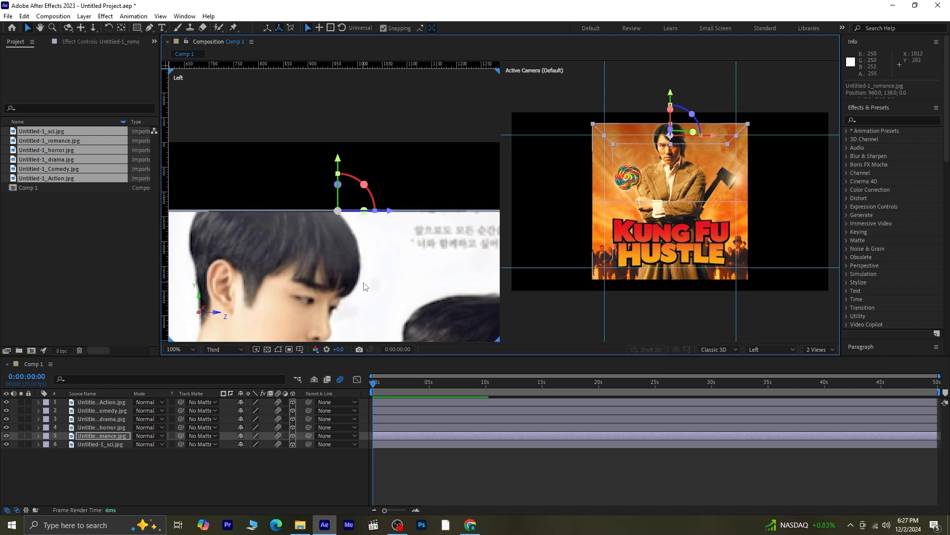
pyautogui.scroll(-1, 366, 285)
pyautogui.moveTo(343, 299); pyautogui.dragTo(349, 167)
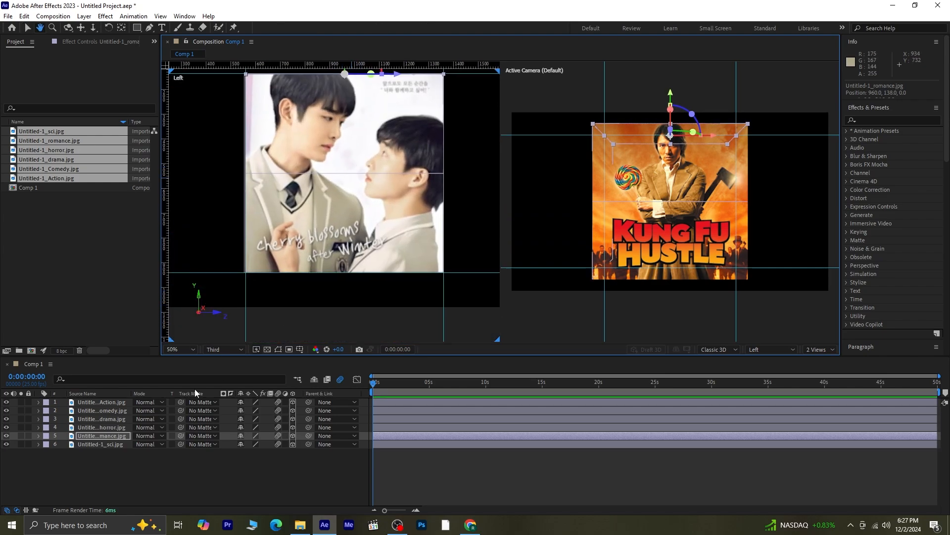
pyautogui.press('v')
# - Move the Untitled-1_sci.jpg layer down along Y to 942, at the lower horizontal guide in the Left view
pyautogui.click(114, 445)
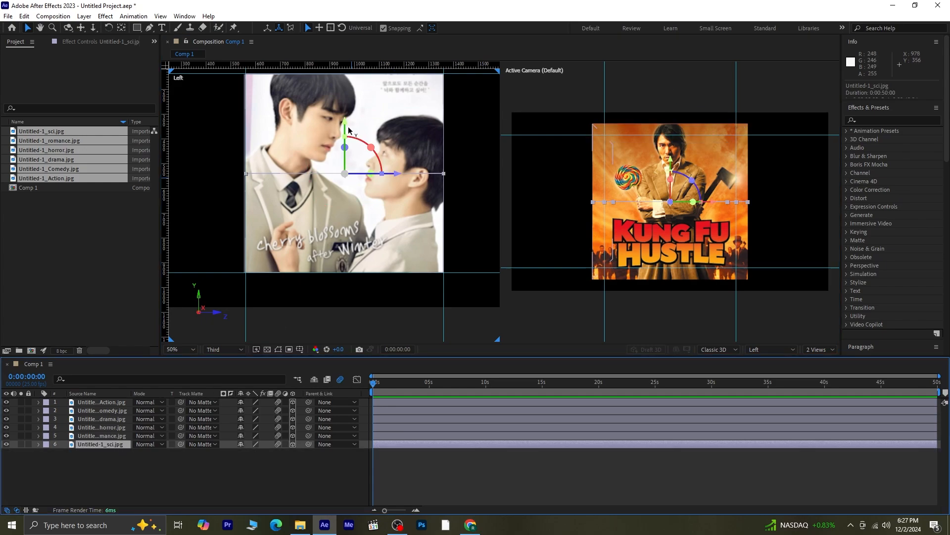
pyautogui.moveTo(346, 121); pyautogui.dragTo(345, 224)
pyautogui.scroll(1, 343, 272)
pyautogui.moveTo(341, 278); pyautogui.dragTo(340, 171)
pyautogui.scroll(3, 357, 207)
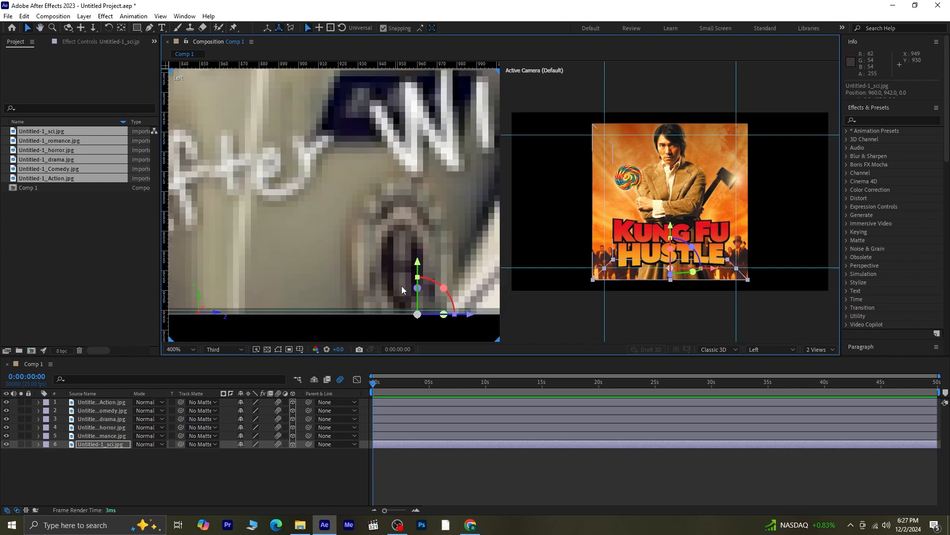
pyautogui.moveTo(419, 267); pyautogui.dragTo(420, 267)
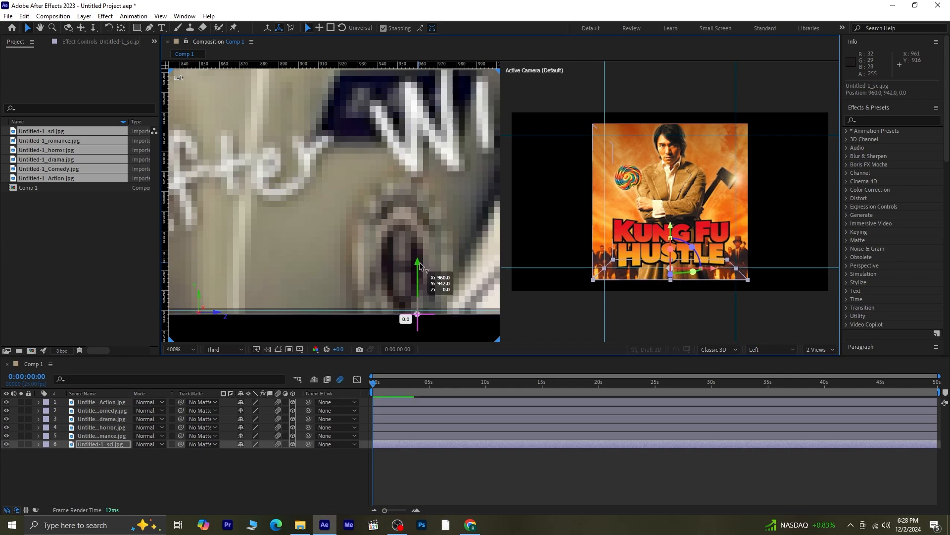
# - Switch the Left view to Custom View 1 and examine the cube's top face up close
pyautogui.click(113, 451)
pyautogui.click(115, 436)
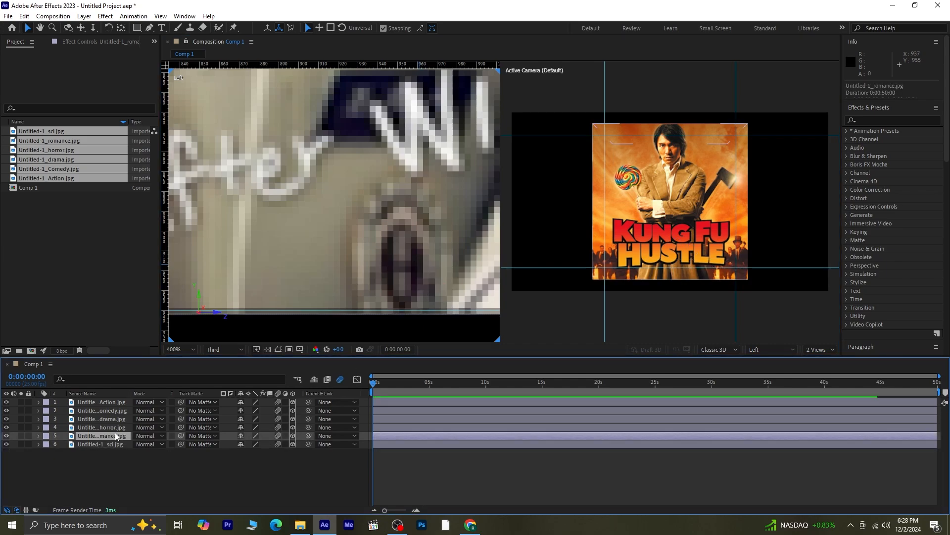
pyautogui.click(105, 467)
pyautogui.click(180, 349)
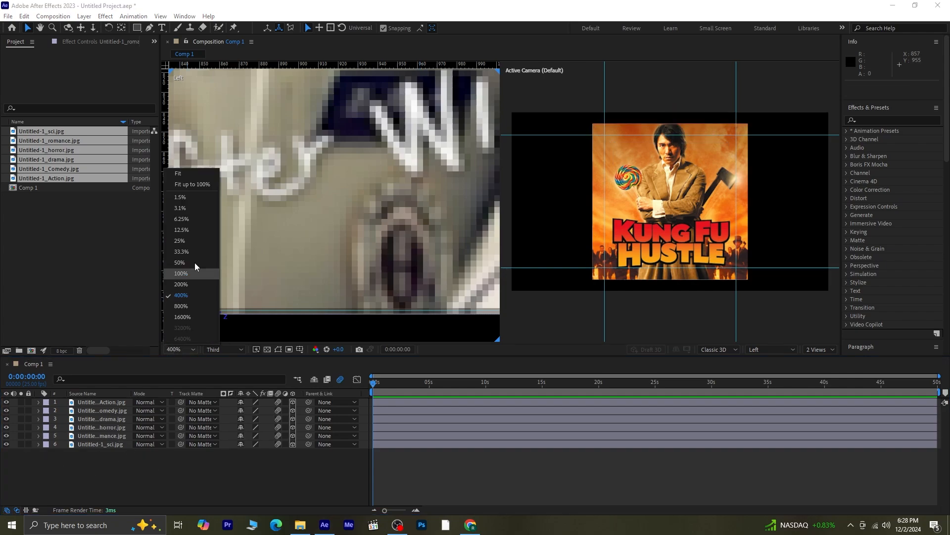
pyautogui.click(201, 173)
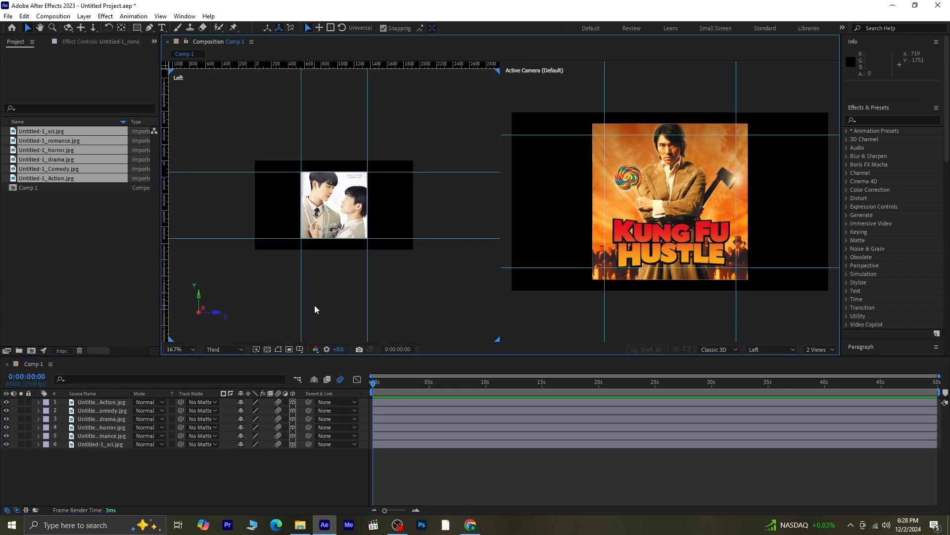
pyautogui.click(779, 350)
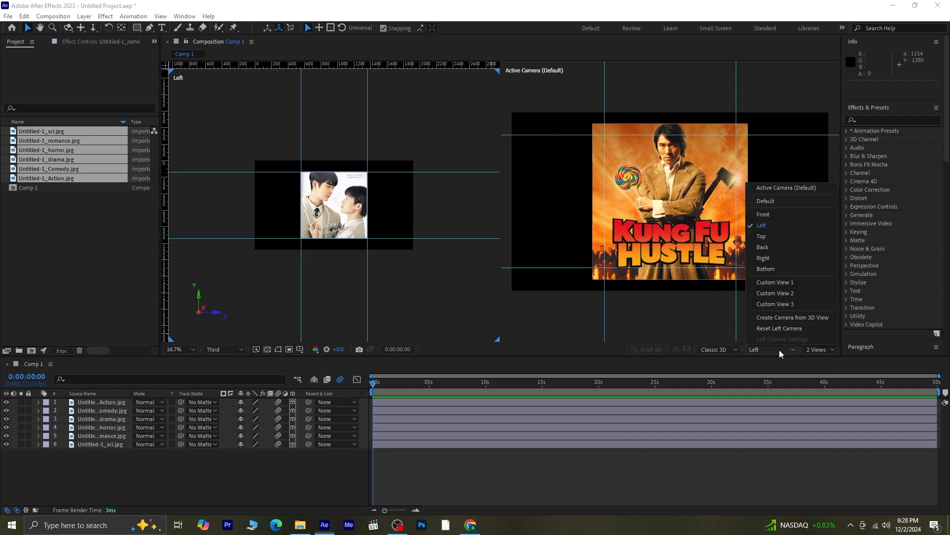
pyautogui.click(776, 283)
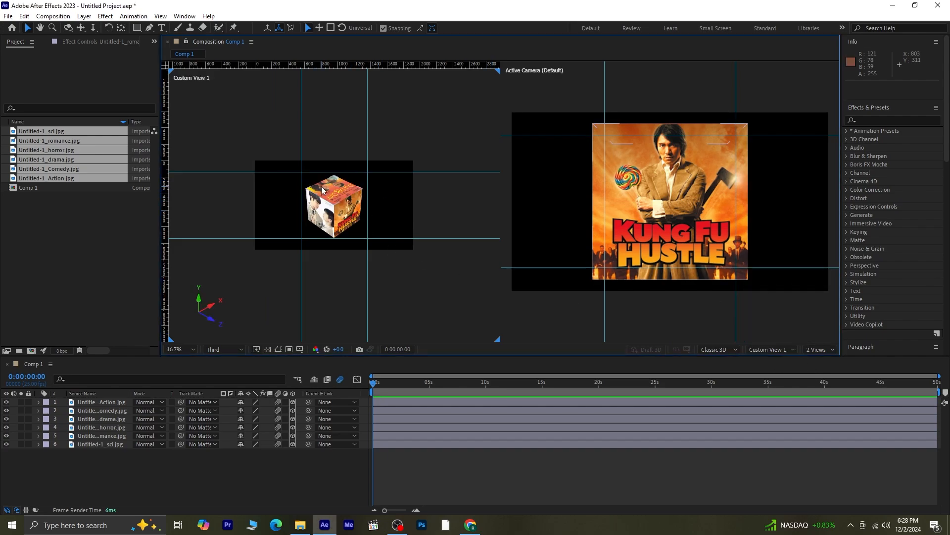
pyautogui.scroll(2, 322, 186)
pyautogui.scroll(3, 322, 186)
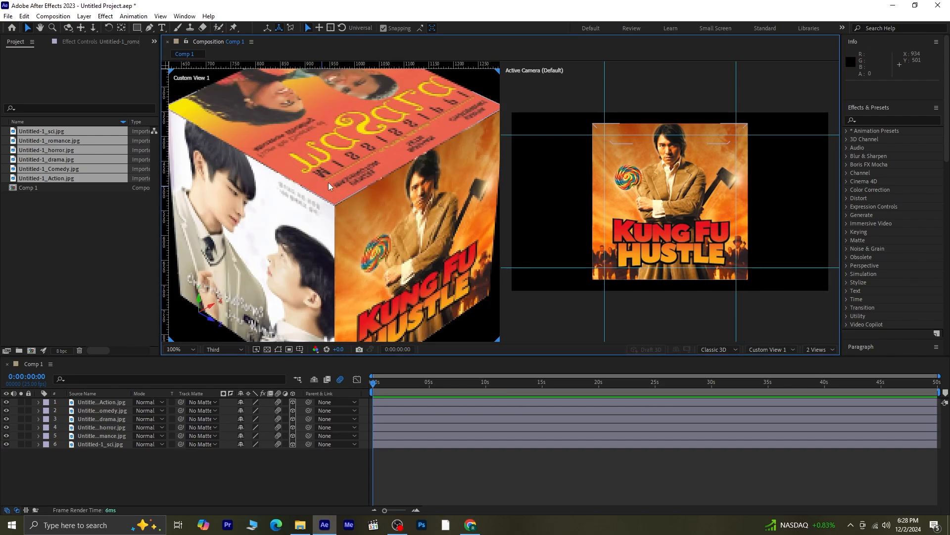
# - Flip the Untitled-1_romance.jpg layer on the cube's top face horizontally
pyautogui.click(96, 437)
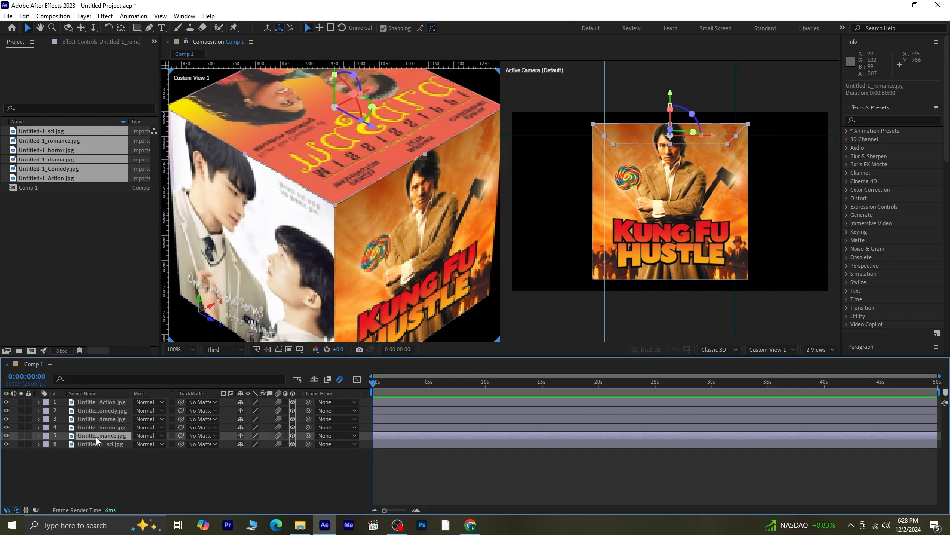
pyautogui.rightClick(96, 436)
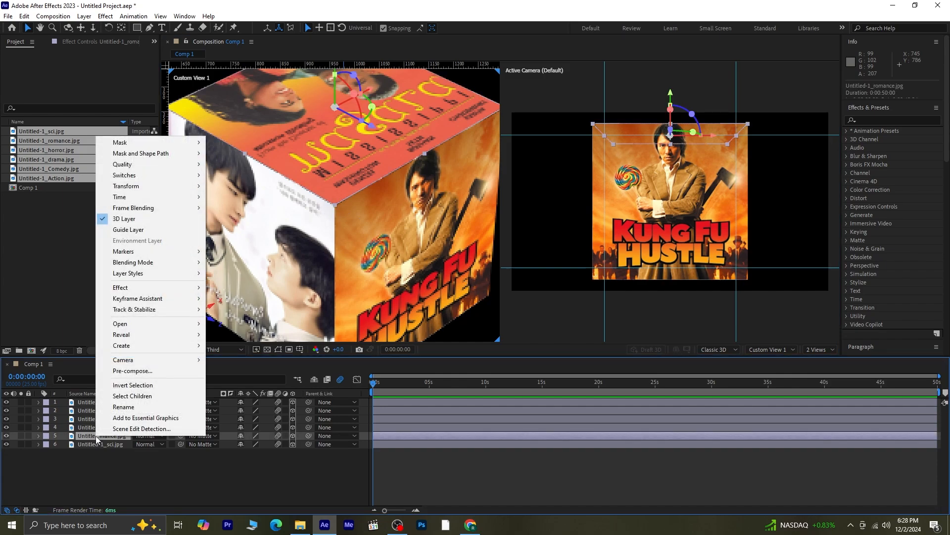
pyautogui.moveTo(161, 186)
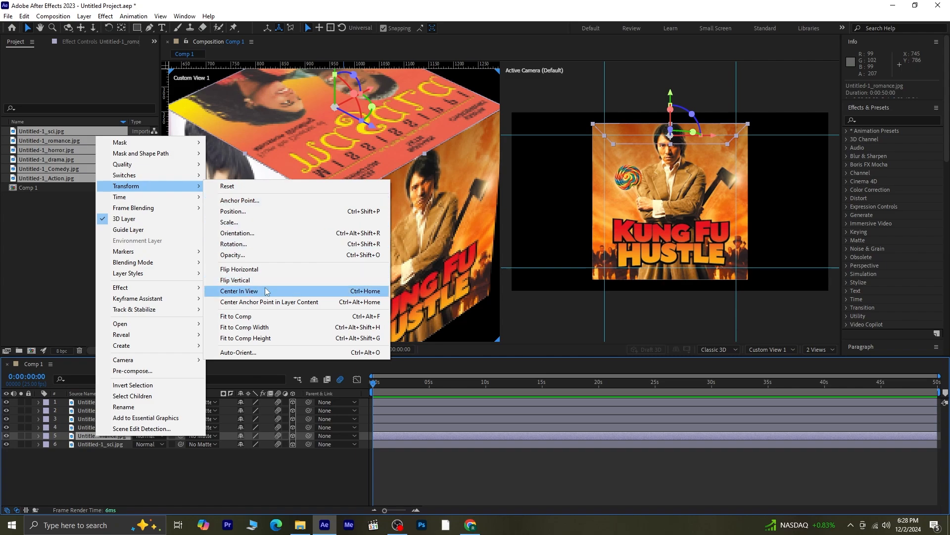
pyautogui.click(266, 272)
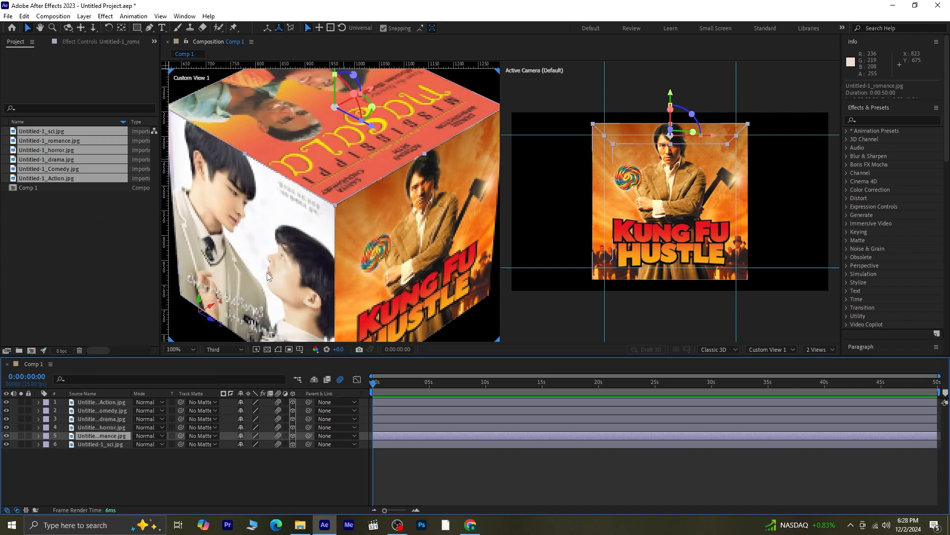
pyautogui.click(124, 468)
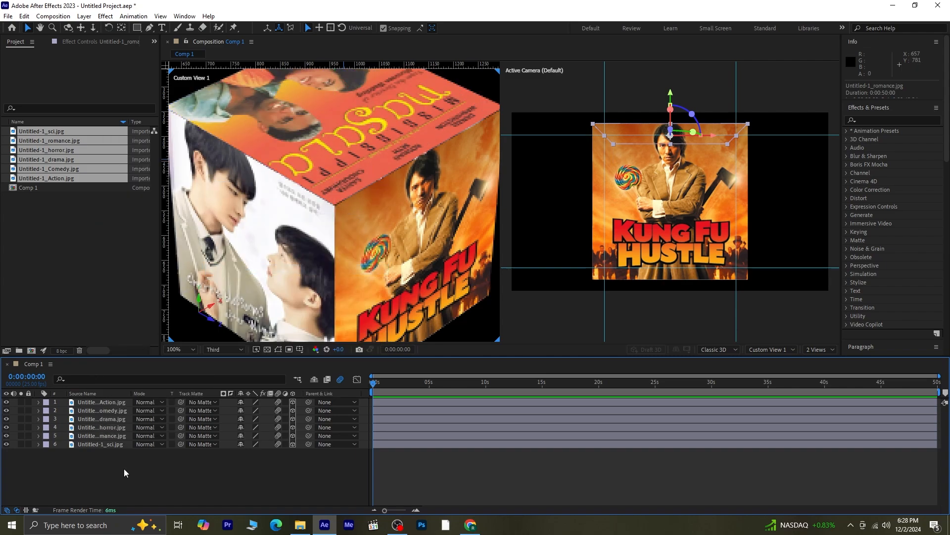
# - Fit the Custom View 1 view to its pane, switch the viewer to 1 View, and clear the layer selection
pyautogui.click(181, 349)
pyautogui.click(189, 171)
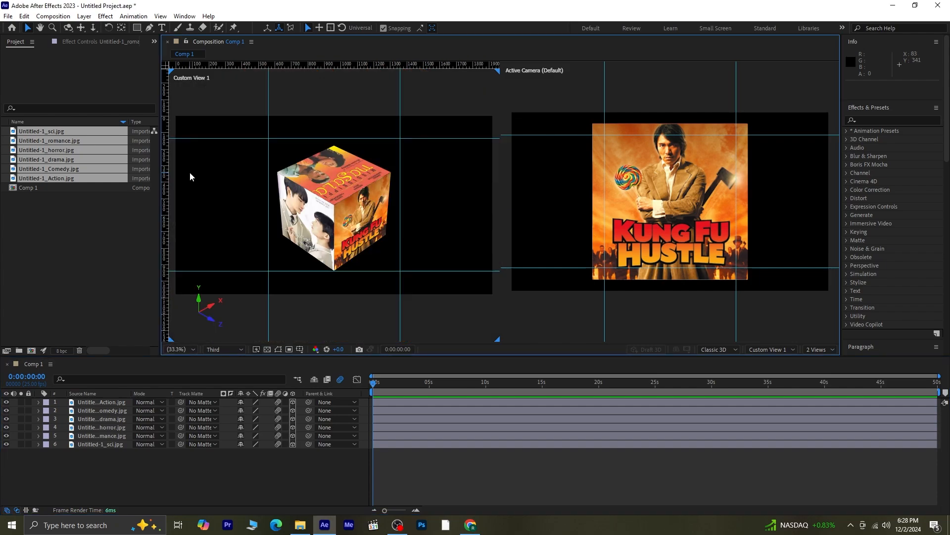
pyautogui.click(813, 347)
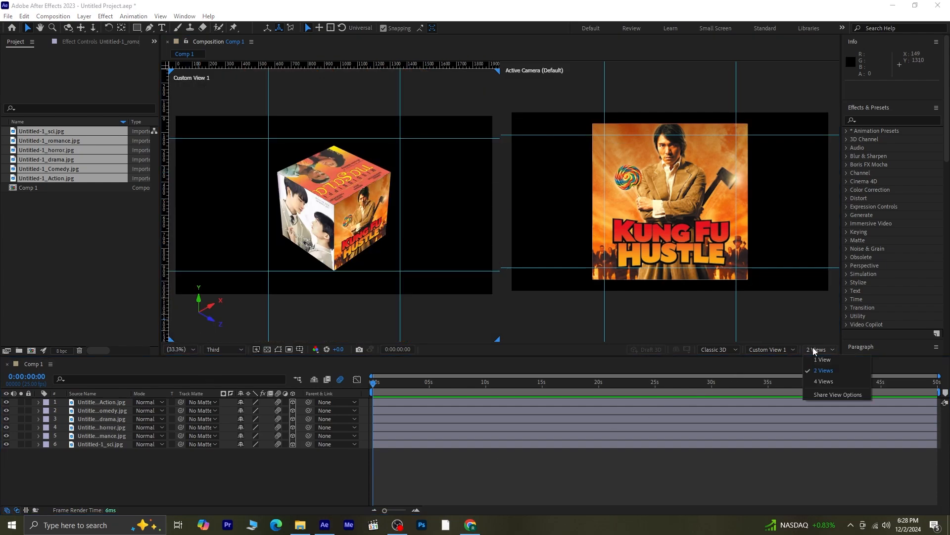
pyautogui.click(815, 359)
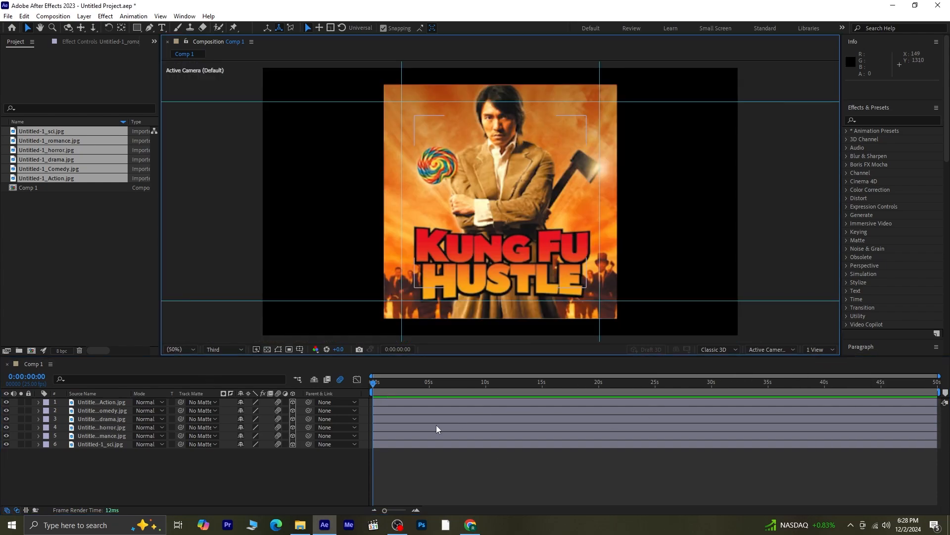
pyautogui.click(113, 471)
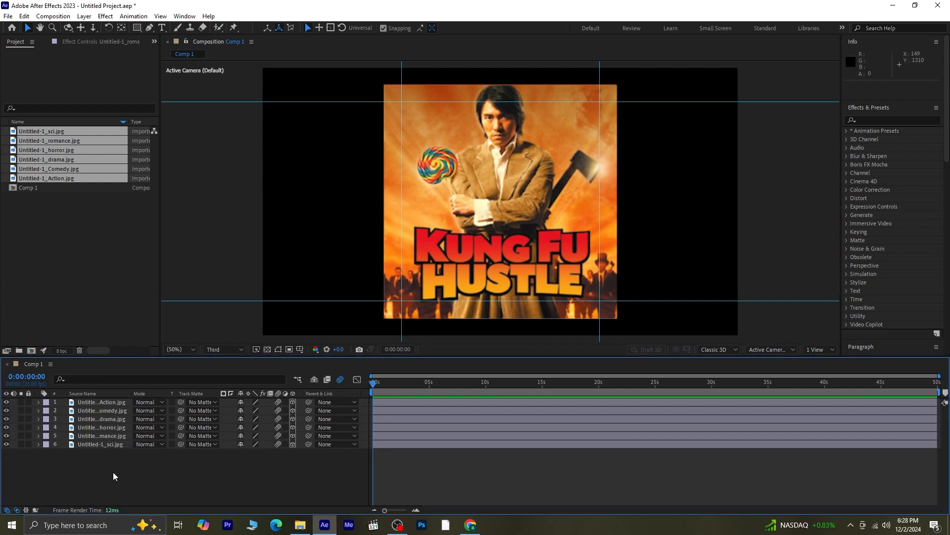
# - Create a new composition named Main with the HD 1920x1080 25 fps settings
pyautogui.click(110, 285)
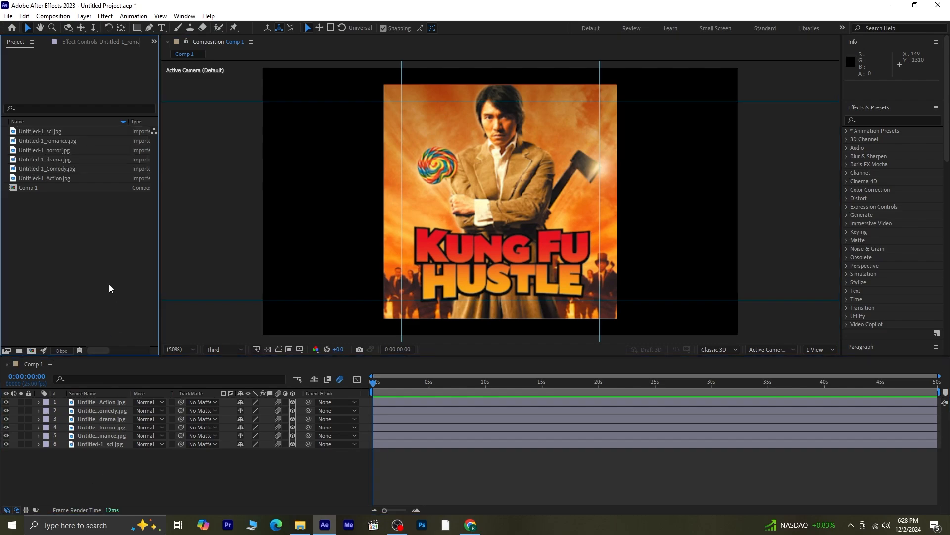
pyautogui.click(30, 350)
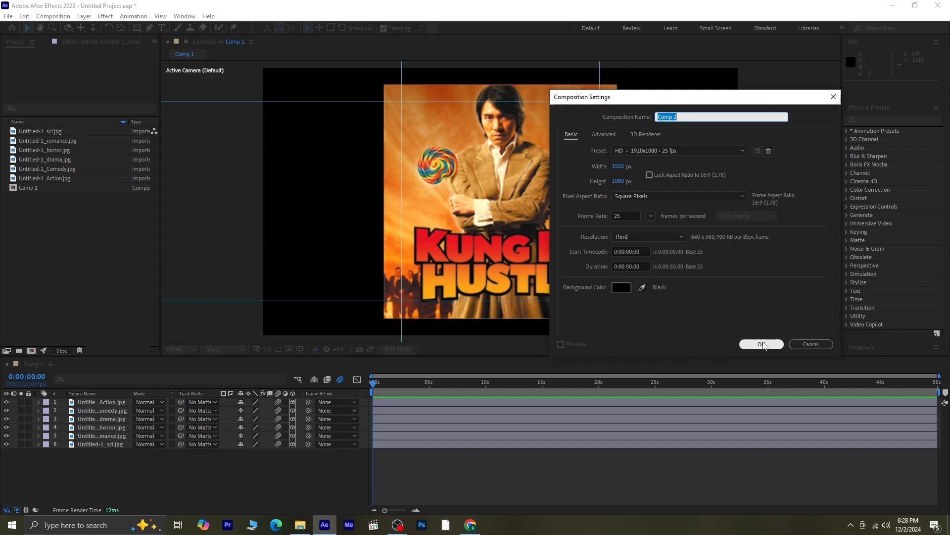
pyautogui.write('Main')
pyautogui.click(756, 344)
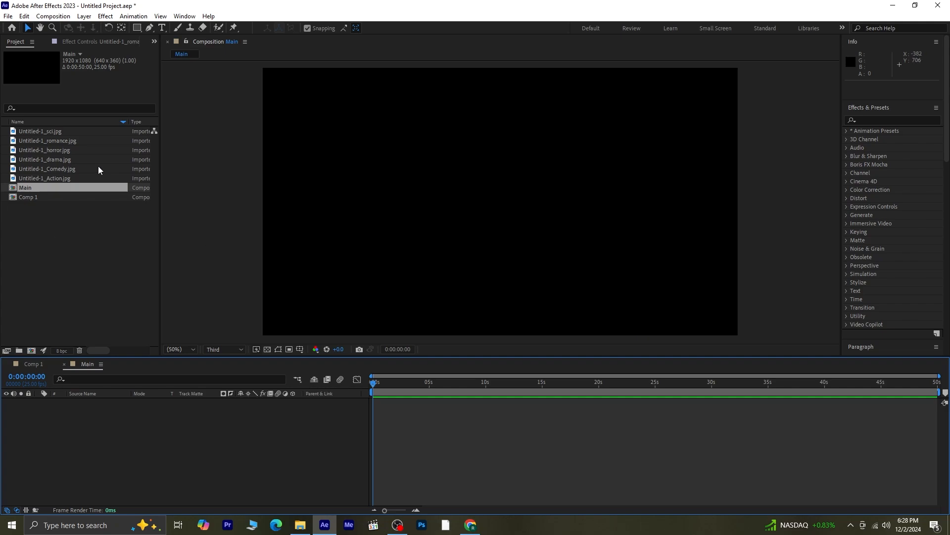
# - Add Comp 1 to the Main composition as a 3D layer with Collapse Transformations enabled
pyautogui.moveTo(30, 197); pyautogui.dragTo(97, 430)
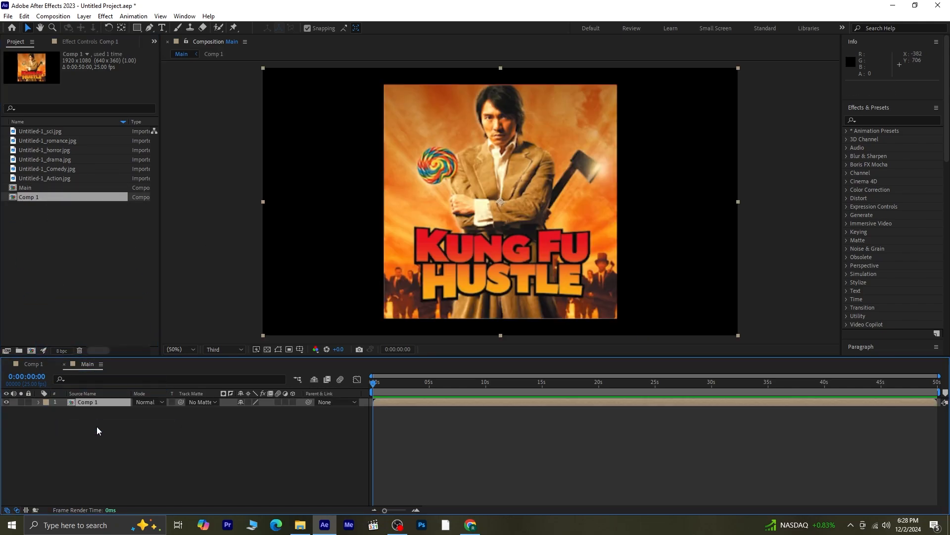
pyautogui.click(293, 402)
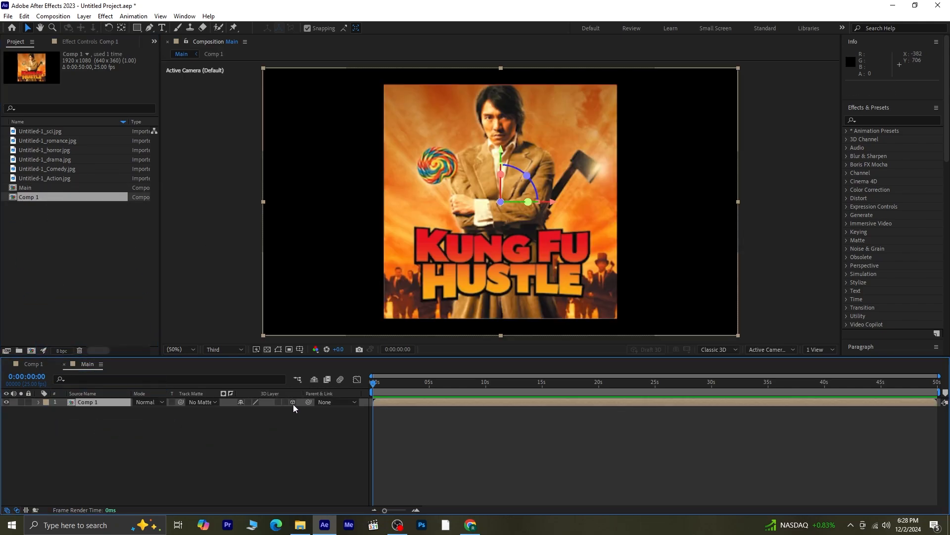
pyautogui.click(248, 402)
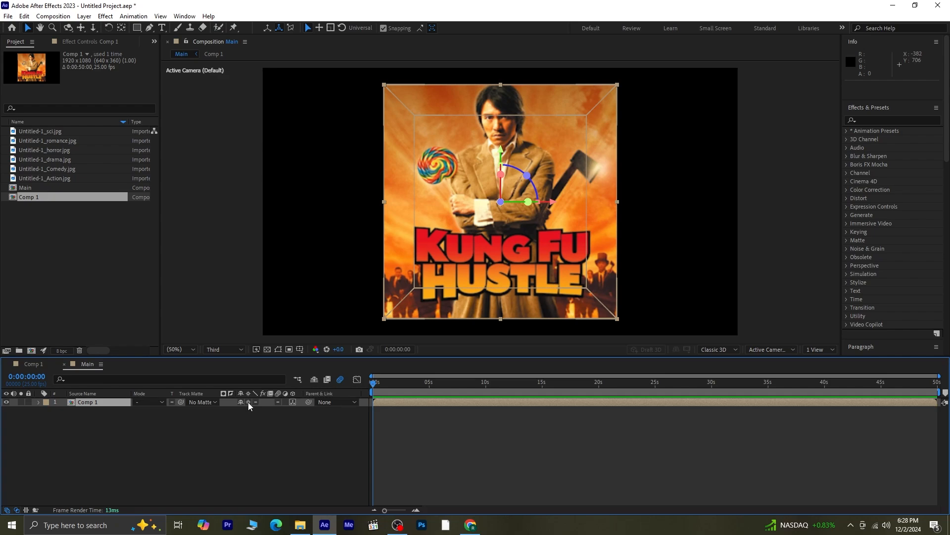
# - Set starting keyframes for the Comp 1 layer's X Rotation and Y Rotation at 0:00:00:00
pyautogui.press('r')
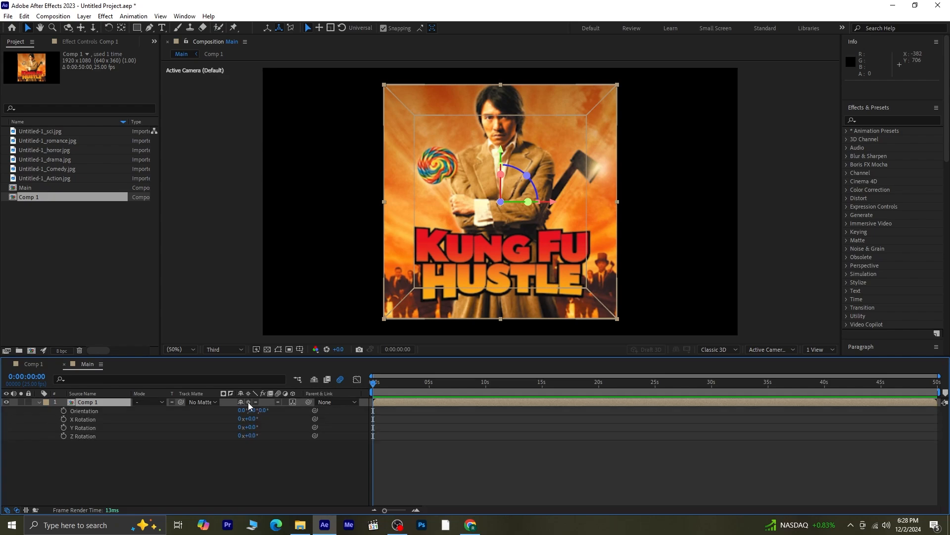
pyautogui.click(64, 419)
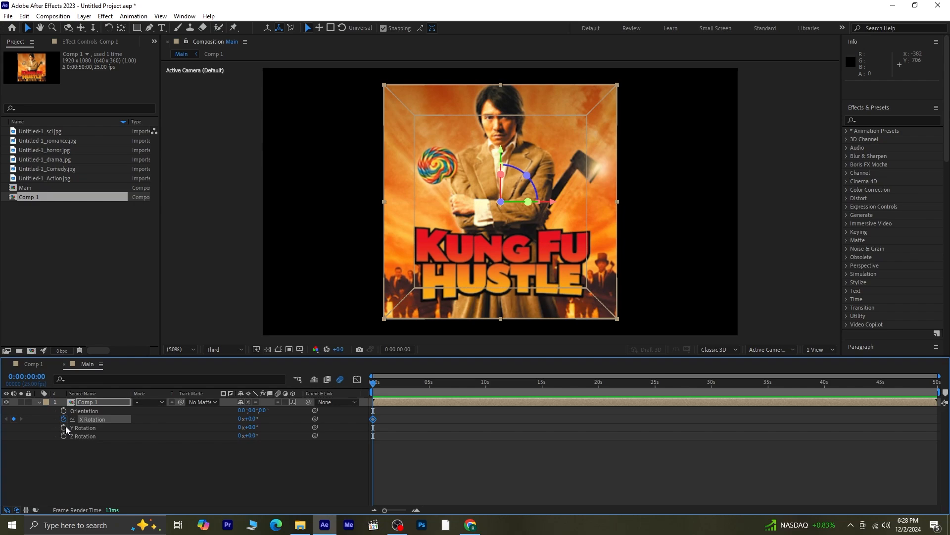
pyautogui.click(64, 428)
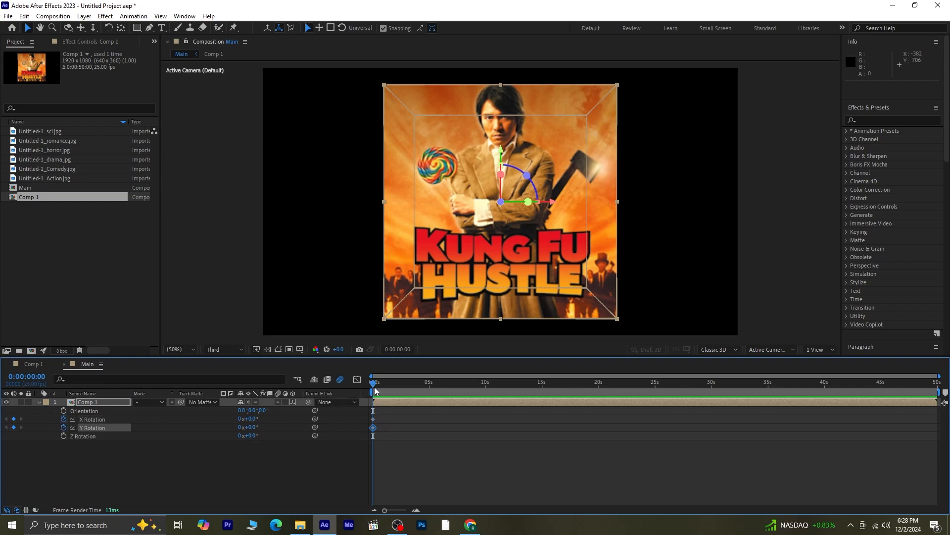
# - At 0:00:02:00, keyframe the Comp 1 layer's X Rotation at 1x+29° and Y Rotation at 2x+47°
pyautogui.press('=')
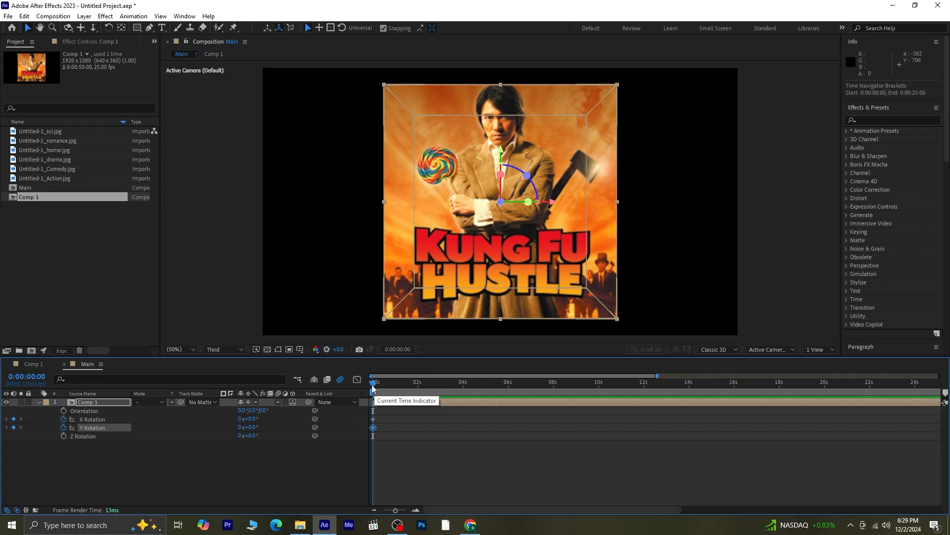
pyautogui.moveTo(373, 388); pyautogui.dragTo(418, 423)
pyautogui.click(240, 419)
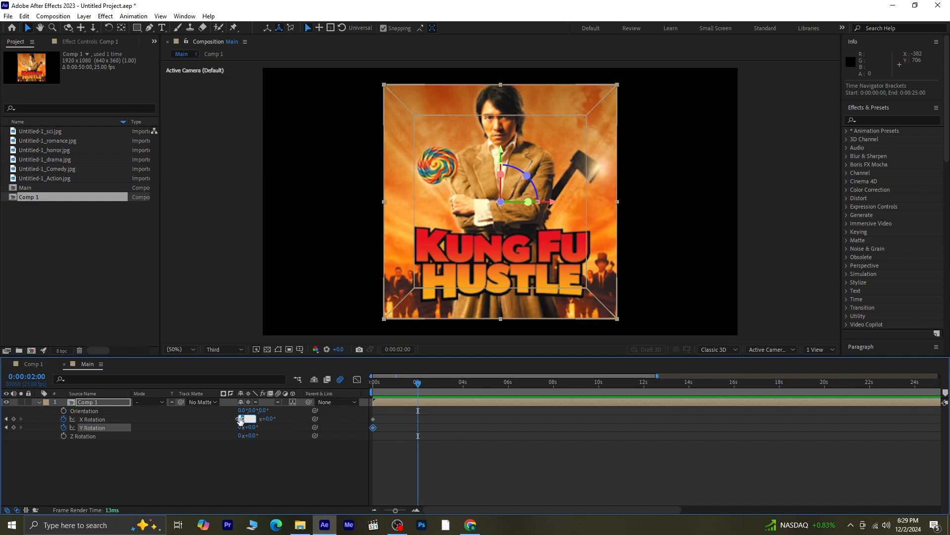
pyautogui.write('1')
pyautogui.press('Return')
pyautogui.click(244, 427)
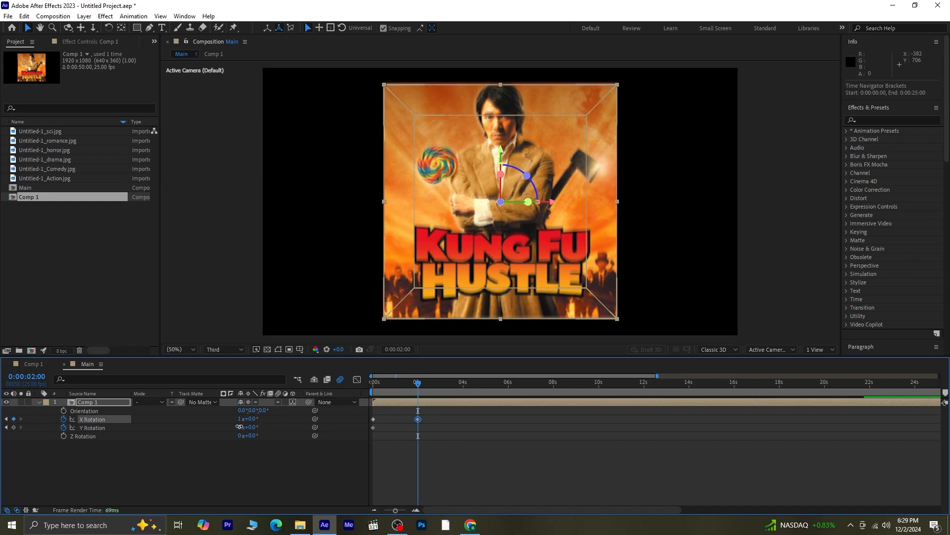
pyautogui.write('2')
pyautogui.press('Return')
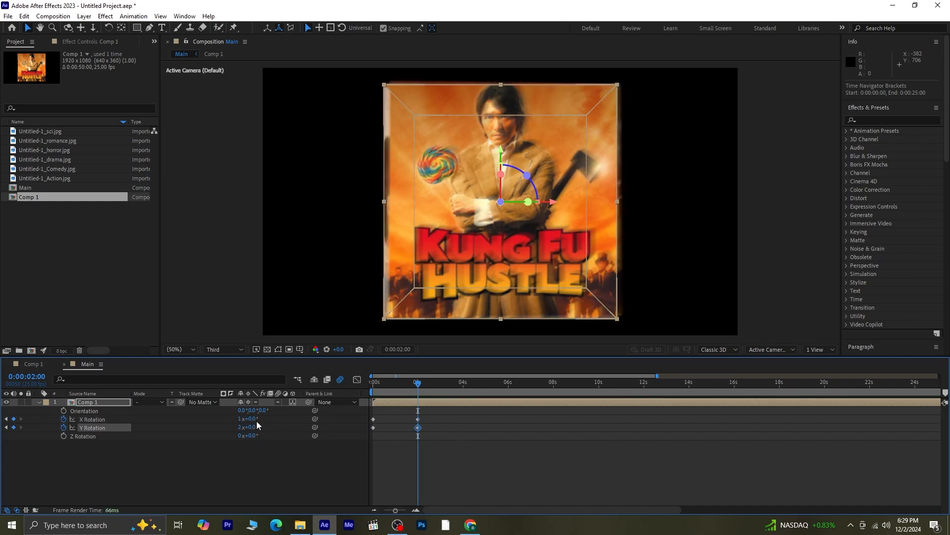
pyautogui.moveTo(254, 419)
pyautogui.mouseDown()
pyautogui.moveTo(274, 423)
pyautogui.moveTo(239, 418)
pyautogui.moveTo(258, 418)
pyautogui.mouseUp()
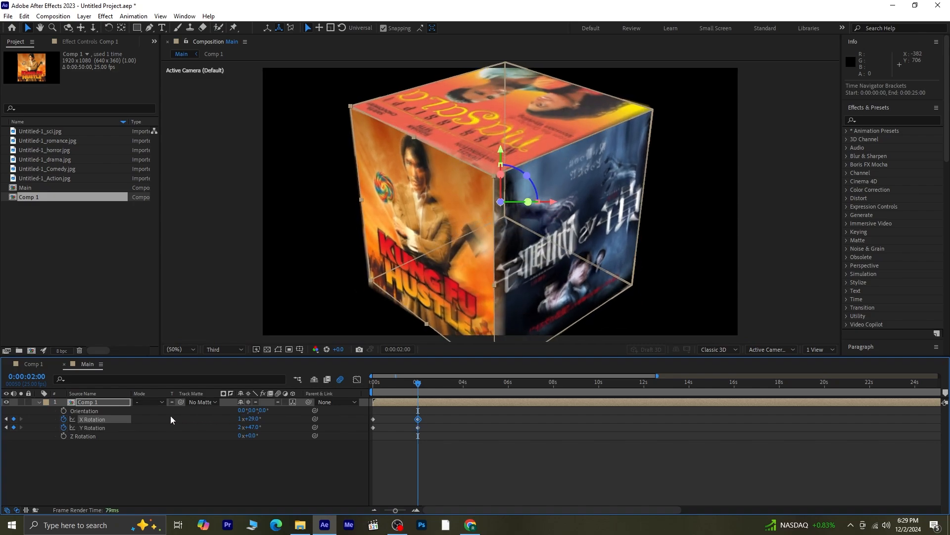
# - Scale the Comp 1 layer down to 64% so the whole cube fits in the frame
pyautogui.click(100, 401)
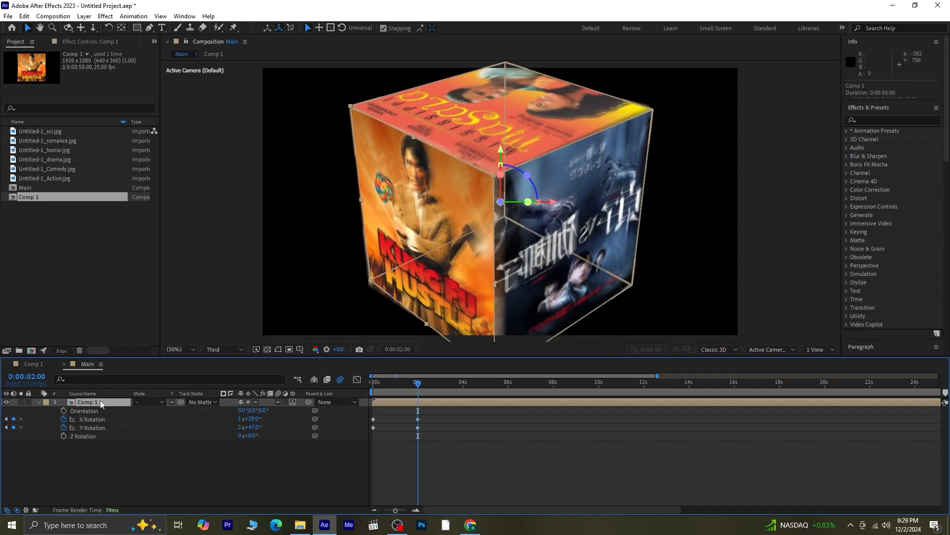
pyautogui.press('s')
pyautogui.moveTo(282, 410); pyautogui.dragTo(265, 413)
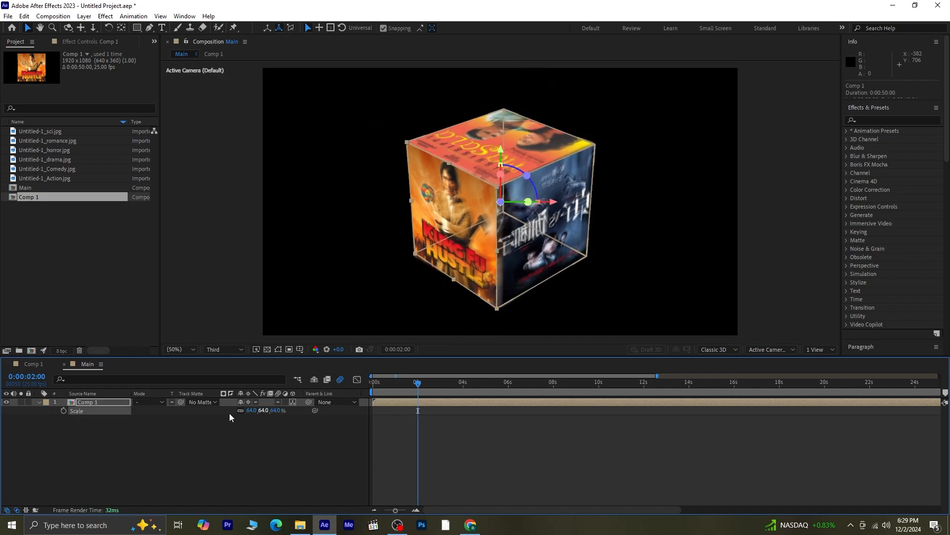
# - At 0:00:04:24, keyframe the Comp 1 layer's X Rotation at about 1x+343° and Y Rotation at 3x+143°
pyautogui.press('u')
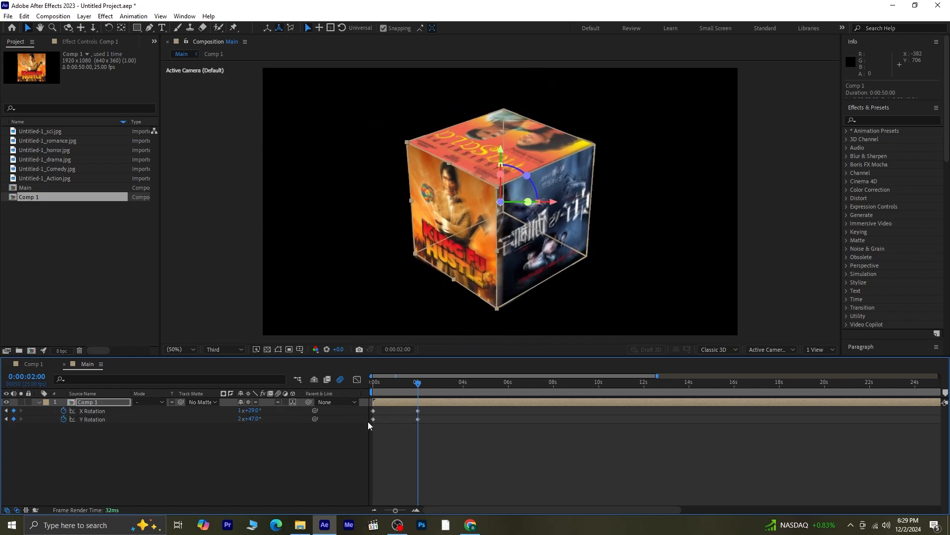
pyautogui.moveTo(421, 386); pyautogui.dragTo(487, 438)
pyautogui.press('pageup')
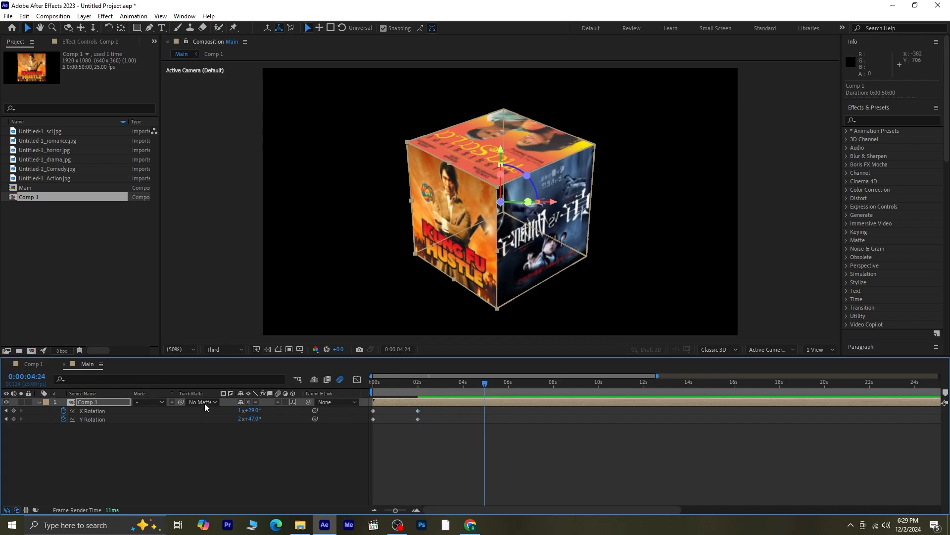
pyautogui.click(241, 411)
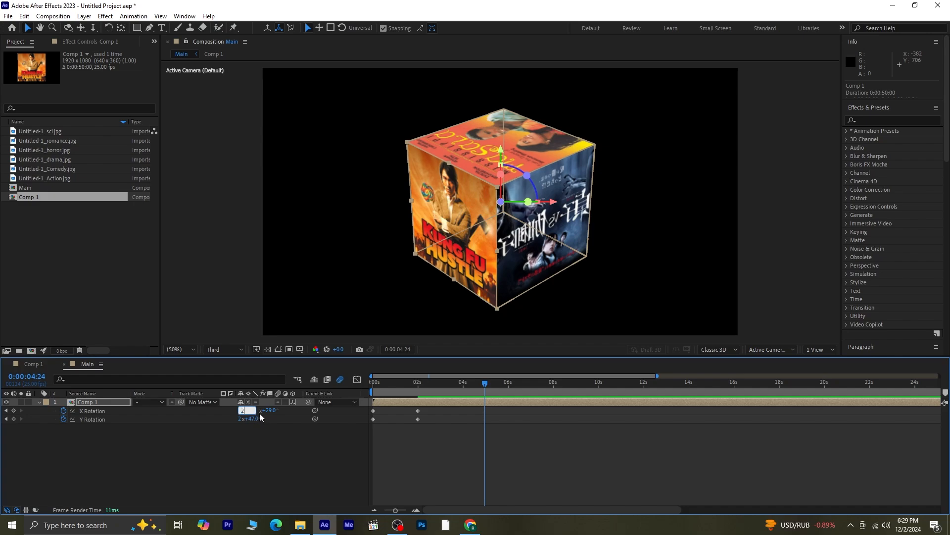
pyautogui.press('Return')
pyautogui.click(242, 419)
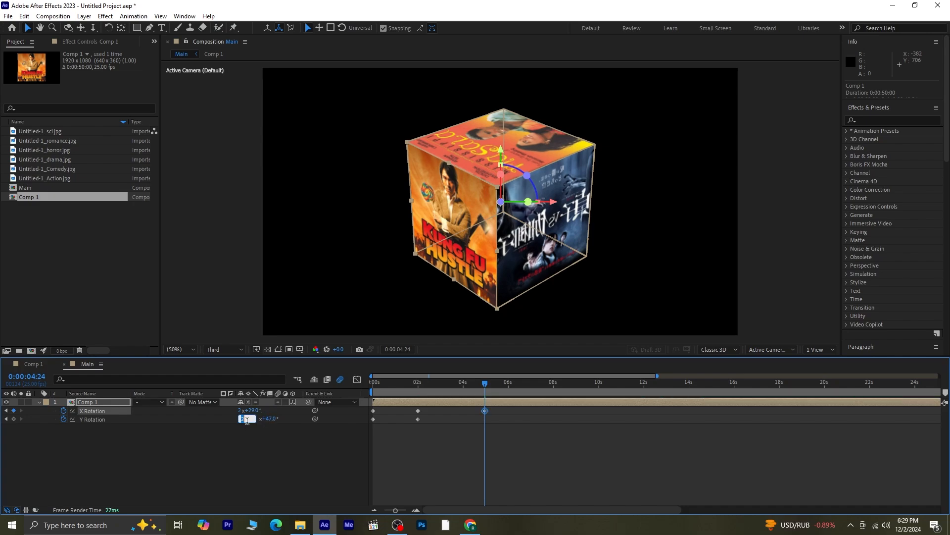
pyautogui.write('3')
pyautogui.press('Return')
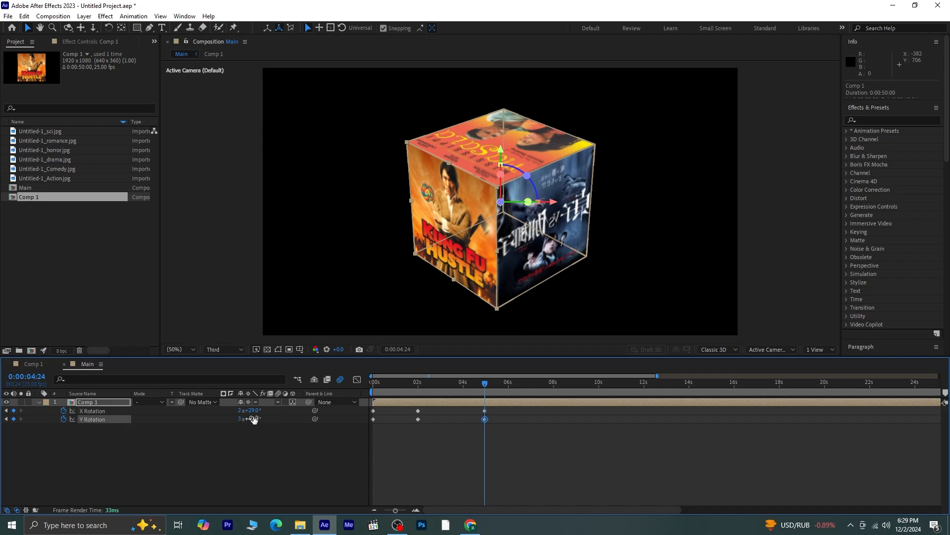
pyautogui.moveTo(255, 419)
pyautogui.mouseDown()
pyautogui.moveTo(341, 420)
pyautogui.moveTo(258, 410)
pyautogui.mouseUp()
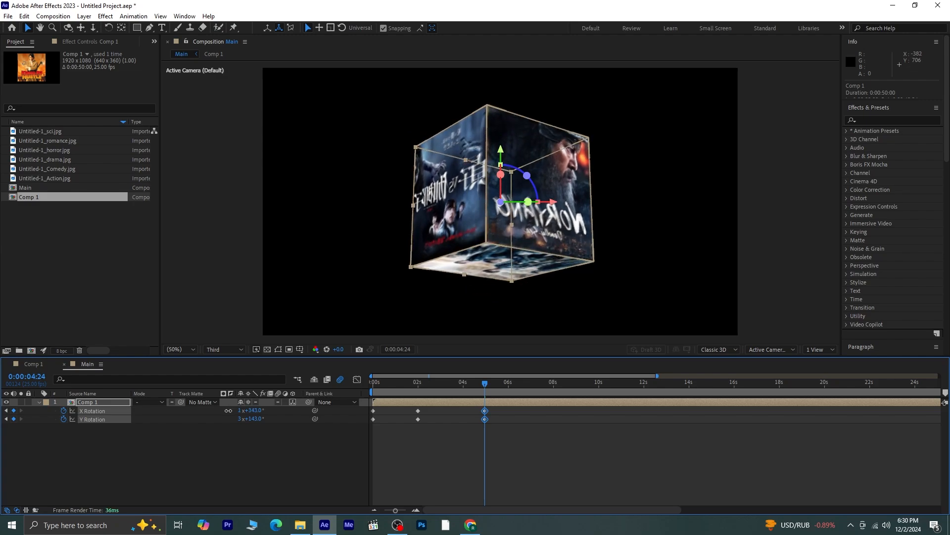
pyautogui.moveTo(228, 410); pyautogui.dragTo(229, 410)
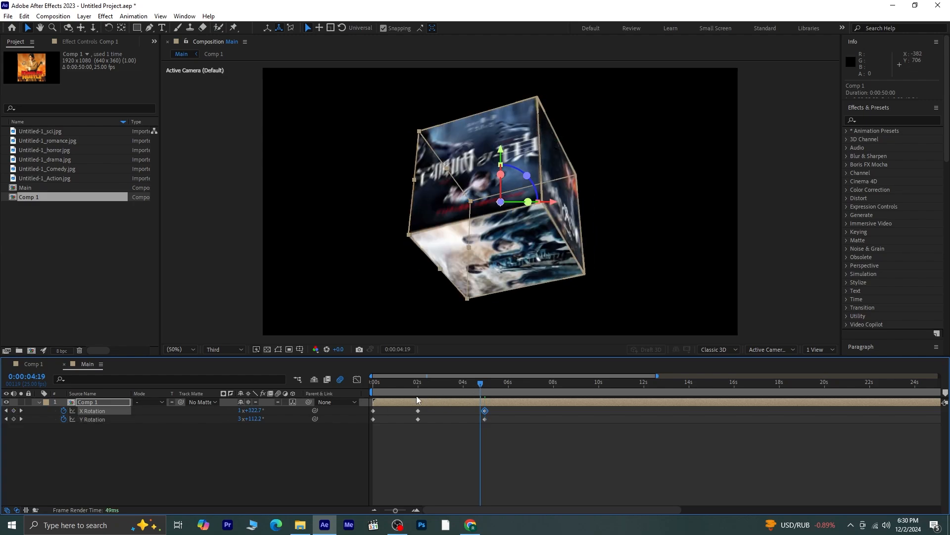
# - Preview the cube's spin and apply Easy Ease to all of its X Rotation and Y Rotation keyframes
pyautogui.press('space')
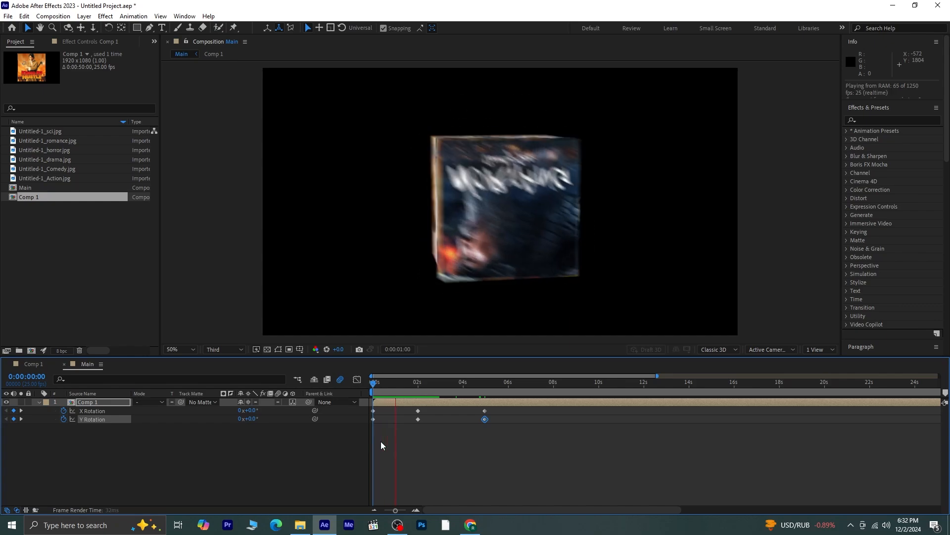
pyautogui.press('space')
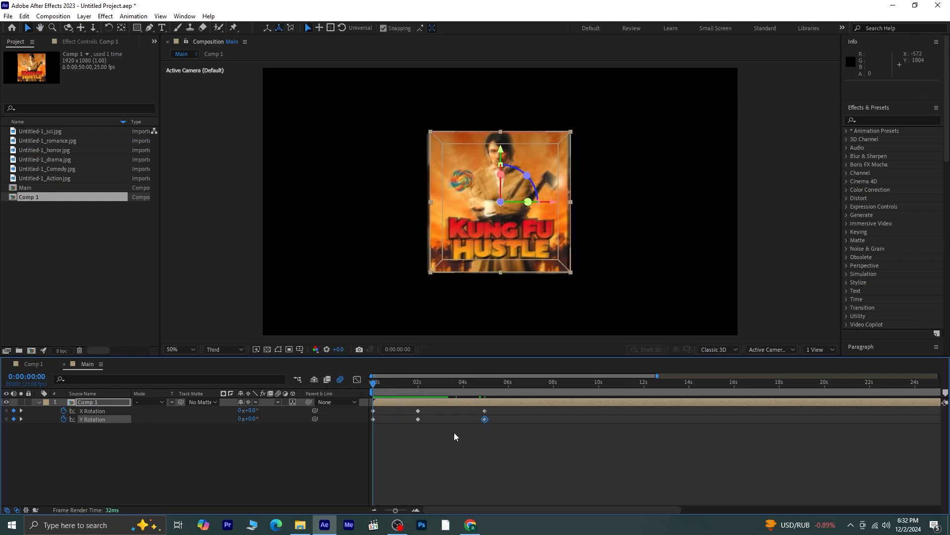
pyautogui.moveTo(491, 432); pyautogui.dragTo(372, 409)
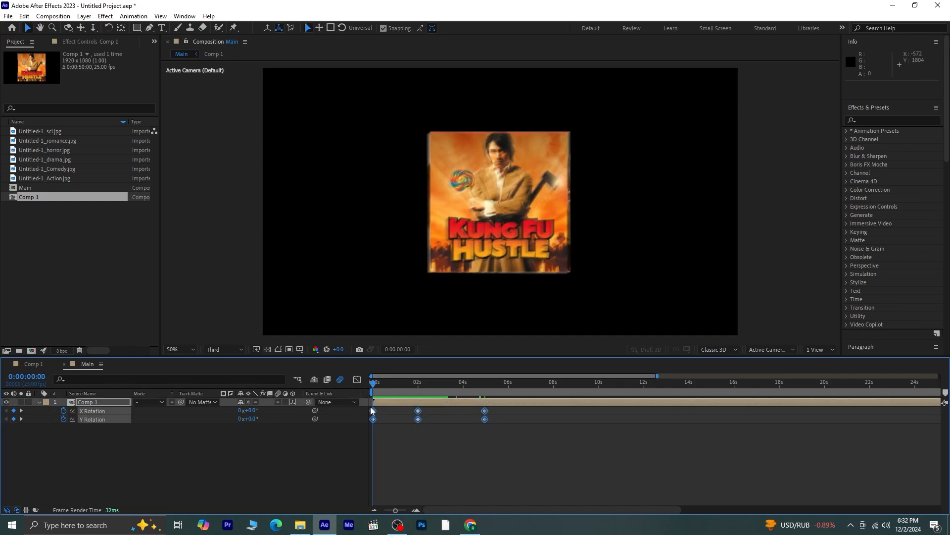
pyautogui.press('F9')
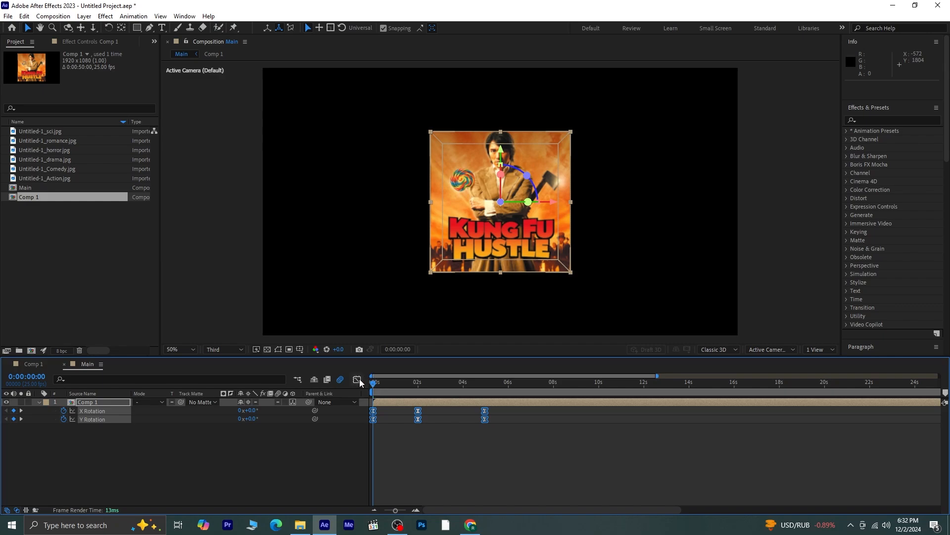
# - In the Graph Editor, stretch the rotation keyframes' ease handles into a sharp speed peak for each spin, and preview the eased animation
pyautogui.click(358, 380)
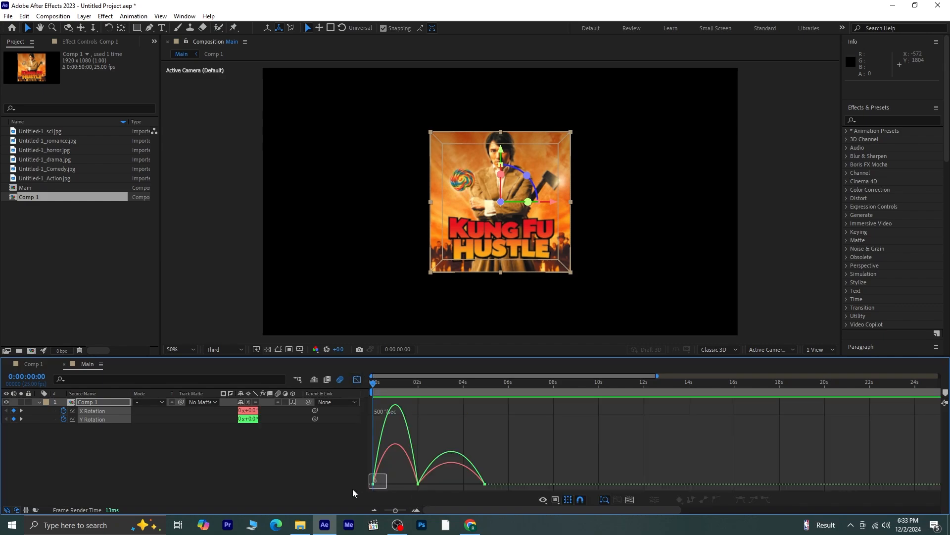
pyautogui.moveTo(353, 488); pyautogui.dragTo(353, 489)
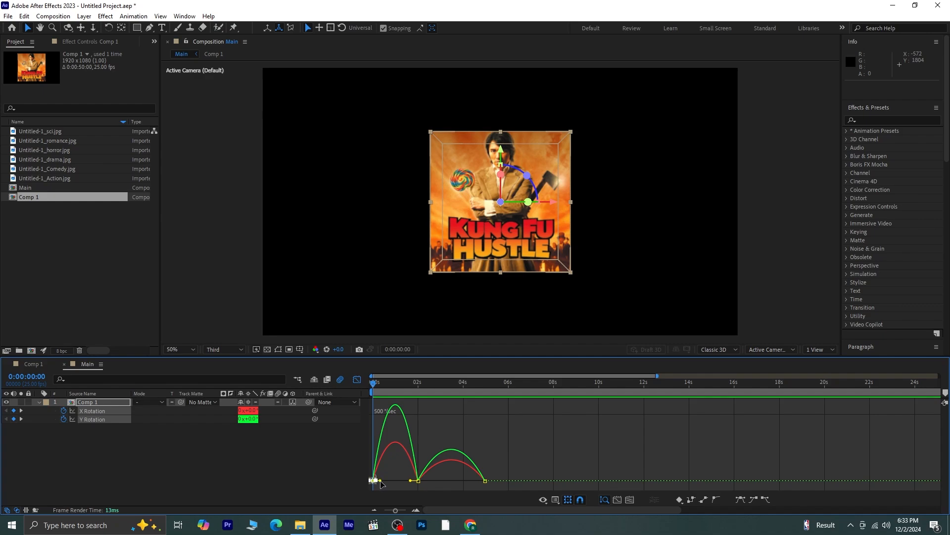
pyautogui.moveTo(380, 481); pyautogui.dragTo(452, 484)
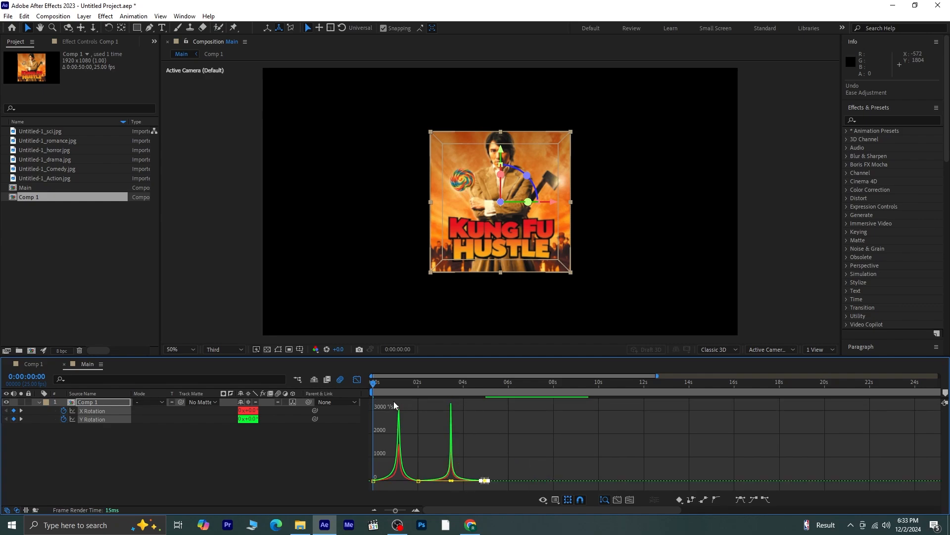
pyautogui.click(357, 380)
pyautogui.click(444, 444)
pyautogui.press('space')
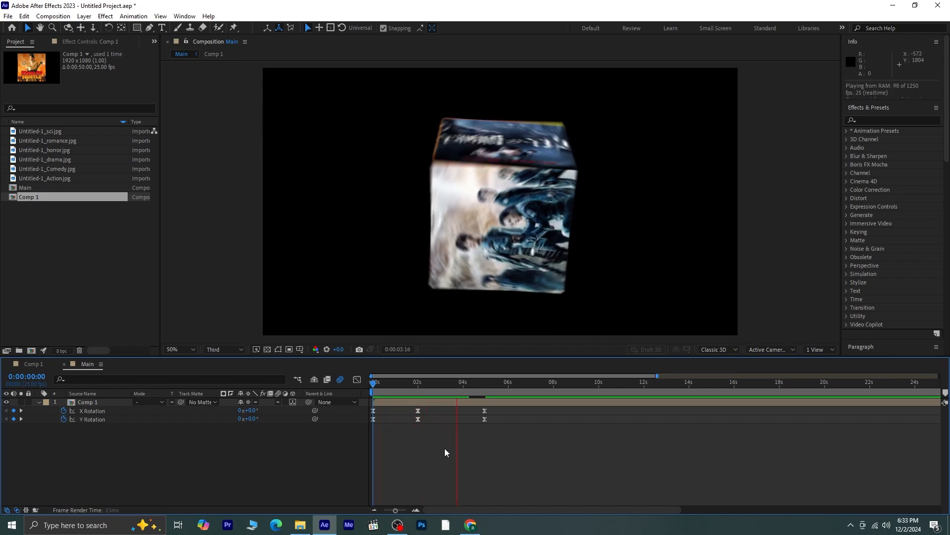
# - Move Comp 1's last X Rotation and Y Rotation keyframes to 0:00:06:04 and preview the spin before and after the change
pyautogui.press('space')
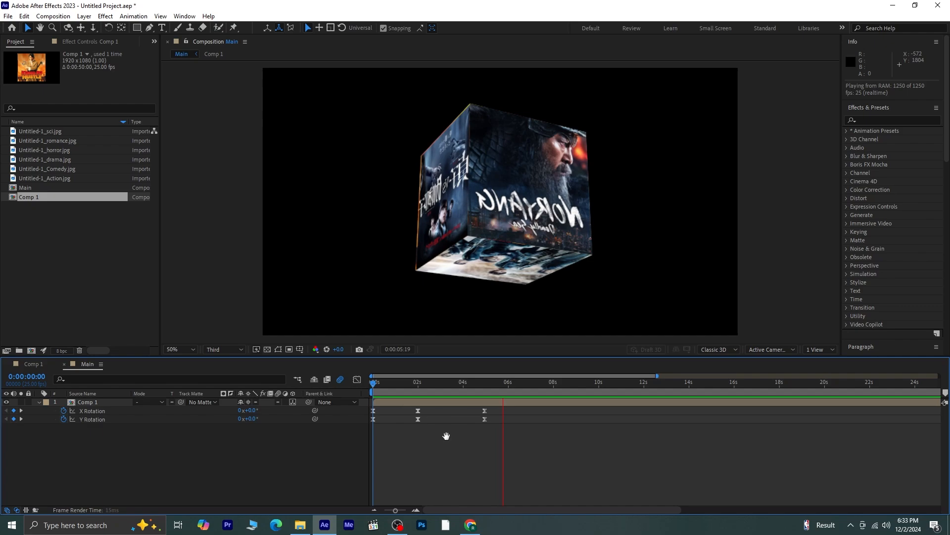
pyautogui.moveTo(505, 382); pyautogui.dragTo(365, 418)
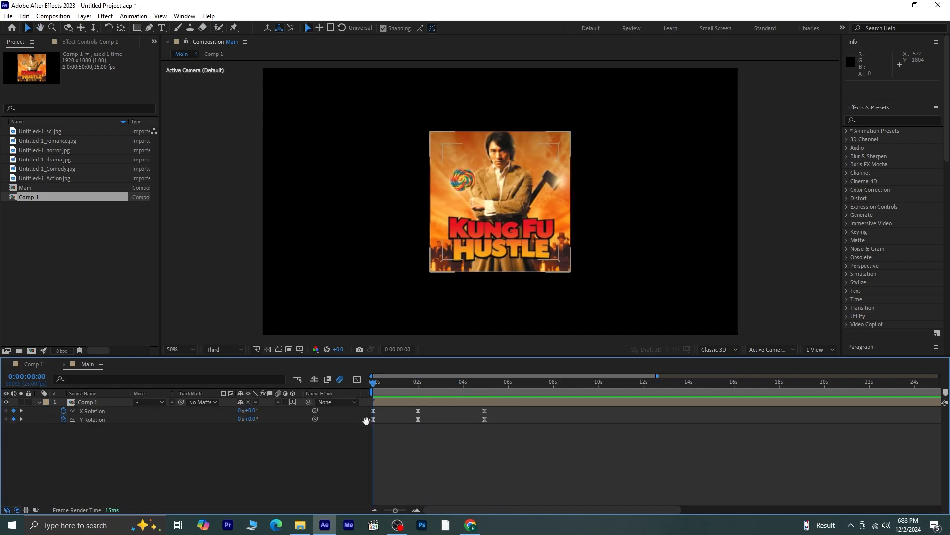
pyautogui.press('space')
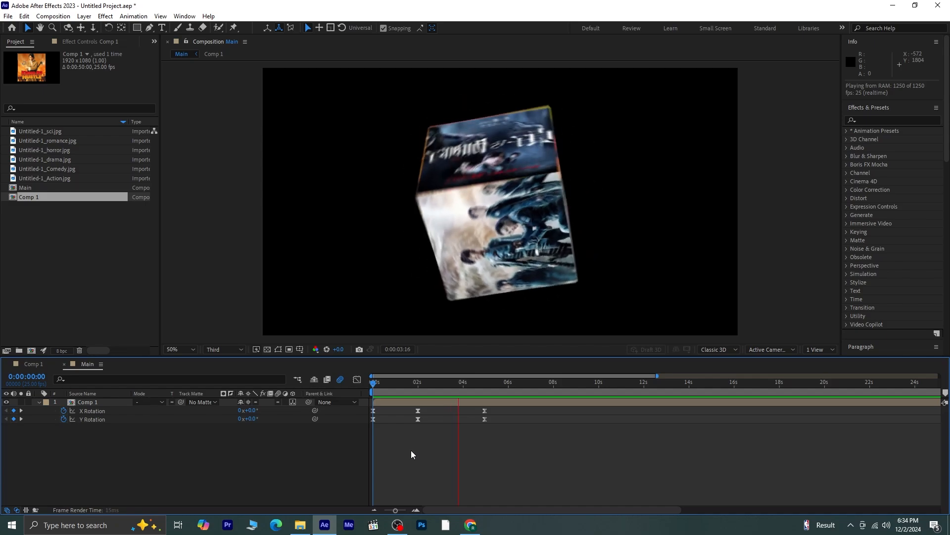
pyautogui.press('space')
pyautogui.moveTo(494, 407); pyautogui.dragTo(513, 420)
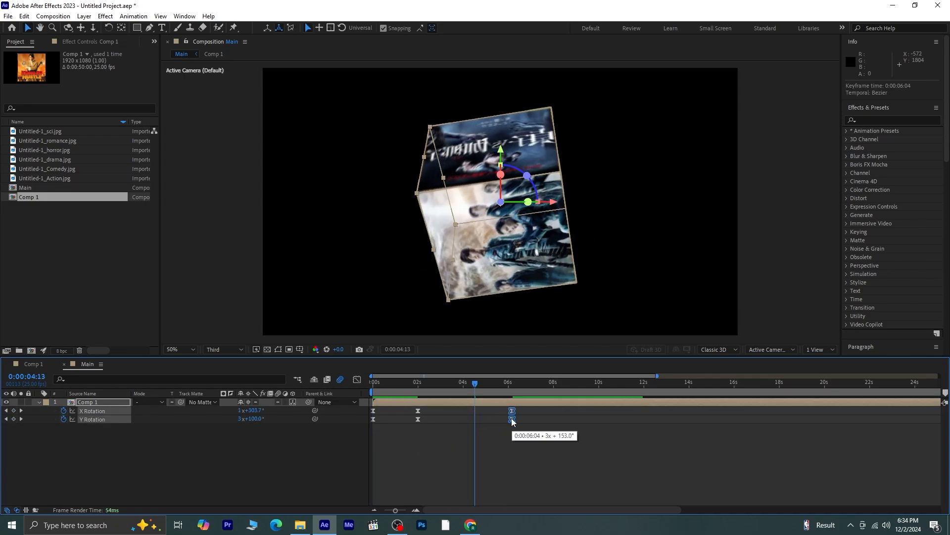
pyautogui.moveTo(475, 384); pyautogui.dragTo(270, 383)
pyautogui.press('space')
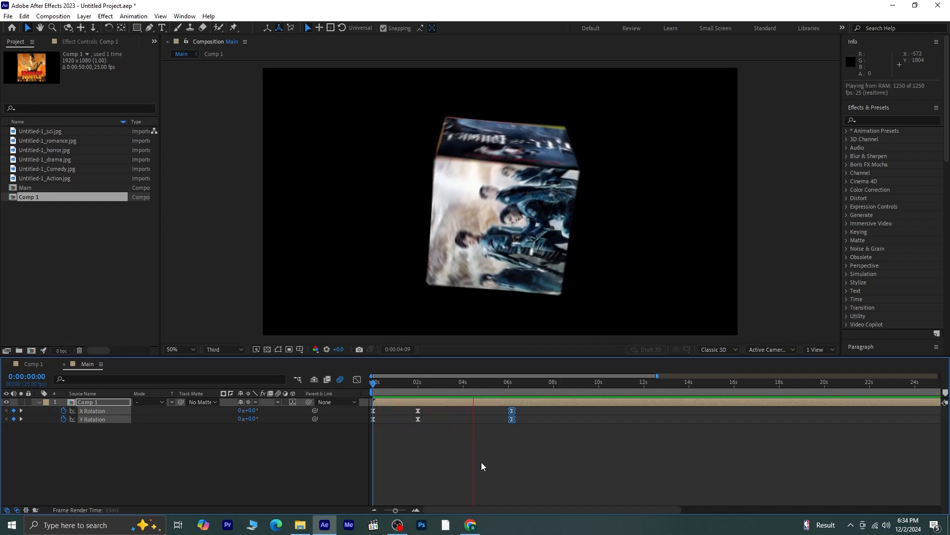
pyautogui.press('space')
# - In the Graph Editor, shorten the last rotation keyframes' incoming ease handles to lower the second spin's speed peak, and preview it
pyautogui.moveTo(546, 433); pyautogui.dragTo(417, 407)
pyautogui.click(356, 381)
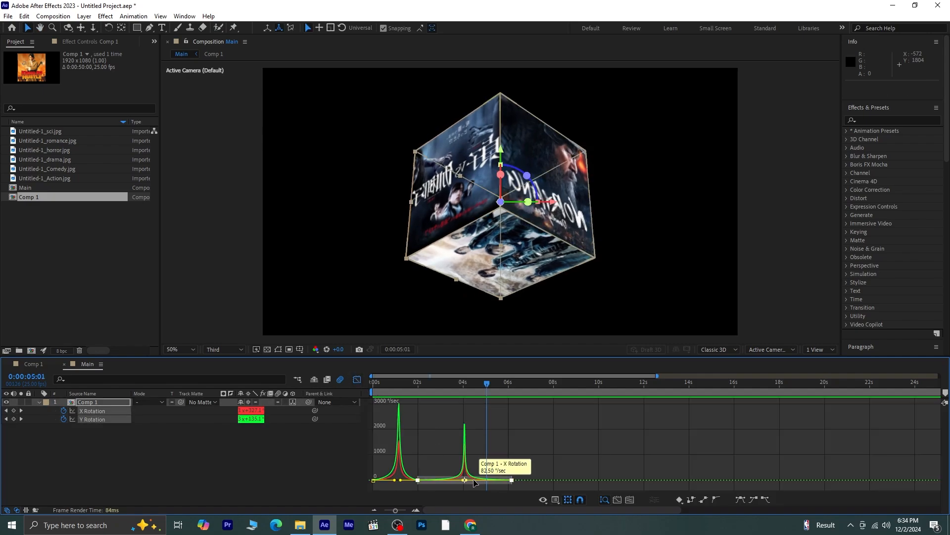
pyautogui.moveTo(528, 474); pyautogui.dragTo(477, 484)
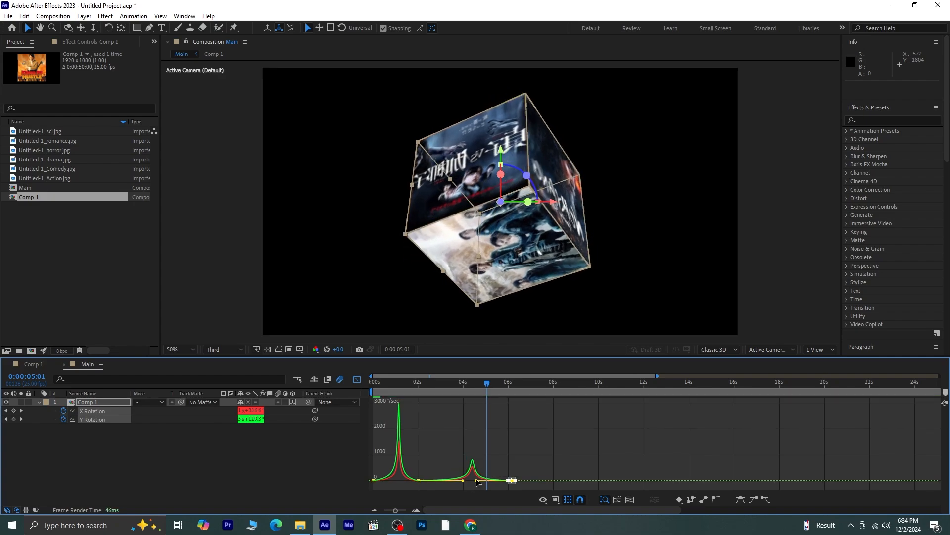
pyautogui.moveTo(479, 385); pyautogui.dragTo(424, 396)
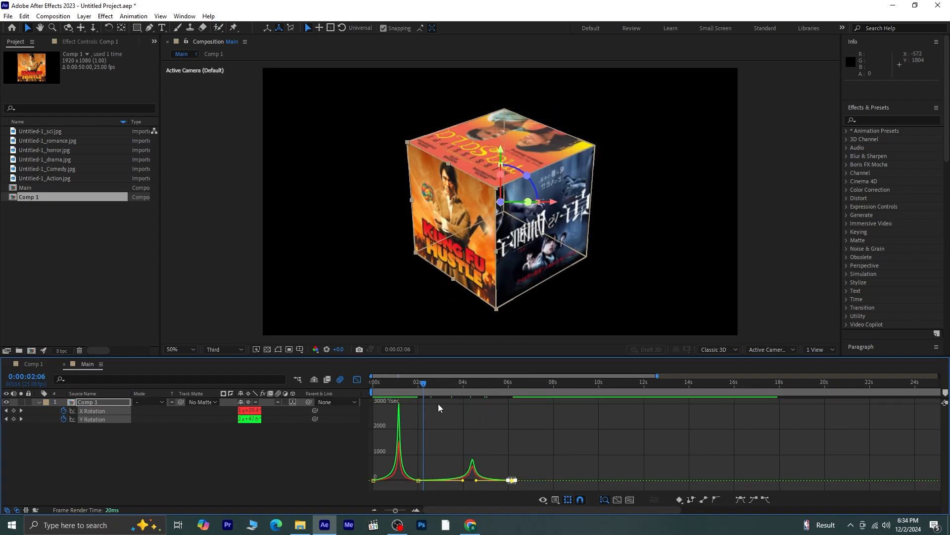
pyautogui.press('space')
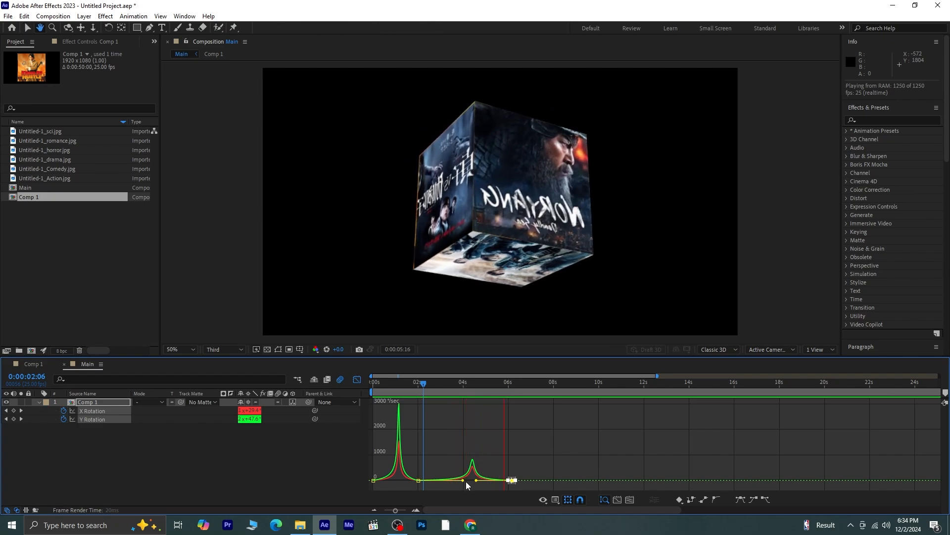
pyautogui.press('space')
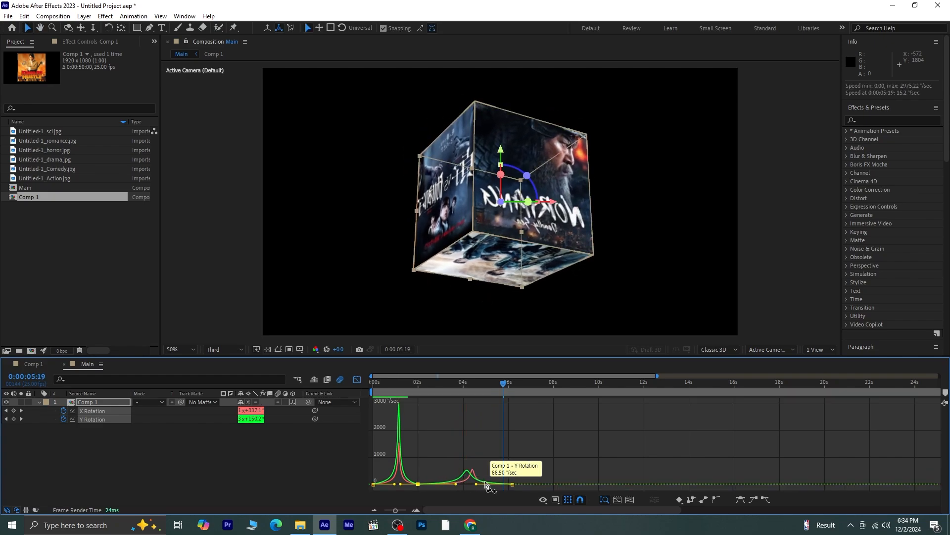
# - Undo the stray ease adjustment, shorten both sides' ease handles into a low, broad curve for the second spin, and preview from the start
pyautogui.hotkey('ctrl', 'z')
pyautogui.moveTo(435, 468)
pyautogui.mouseDown()
pyautogui.moveTo(414, 487)
pyautogui.moveTo(457, 480)
pyautogui.moveTo(450, 480)
pyautogui.mouseUp()
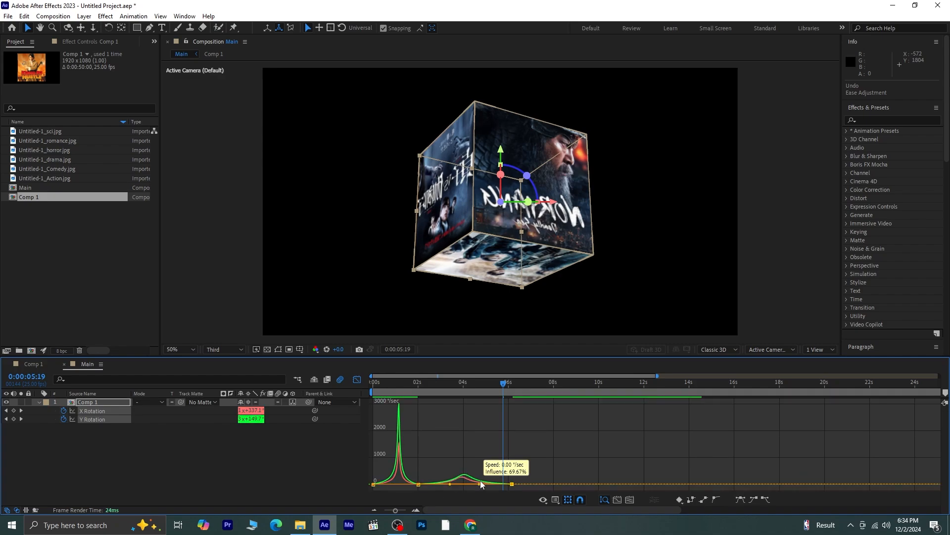
pyautogui.click(512, 480)
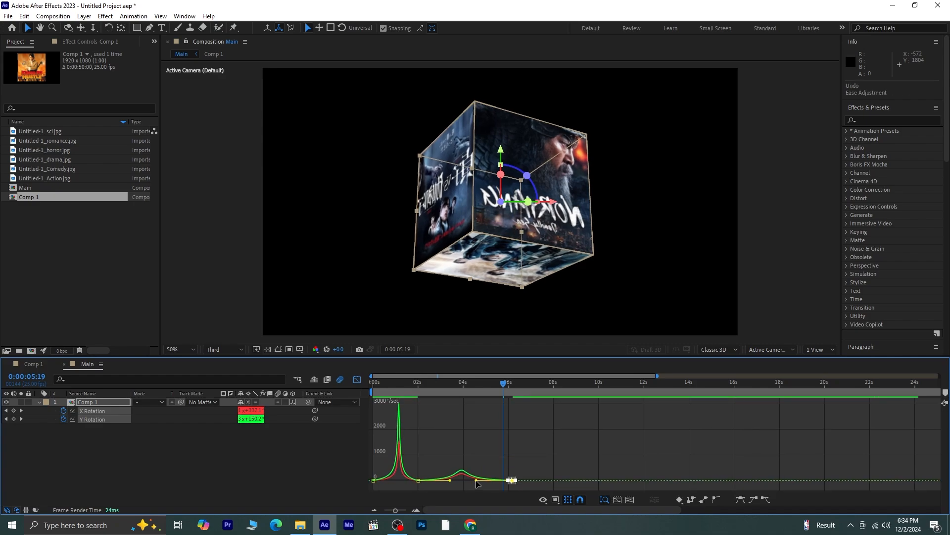
pyautogui.moveTo(480, 481); pyautogui.dragTo(492, 481)
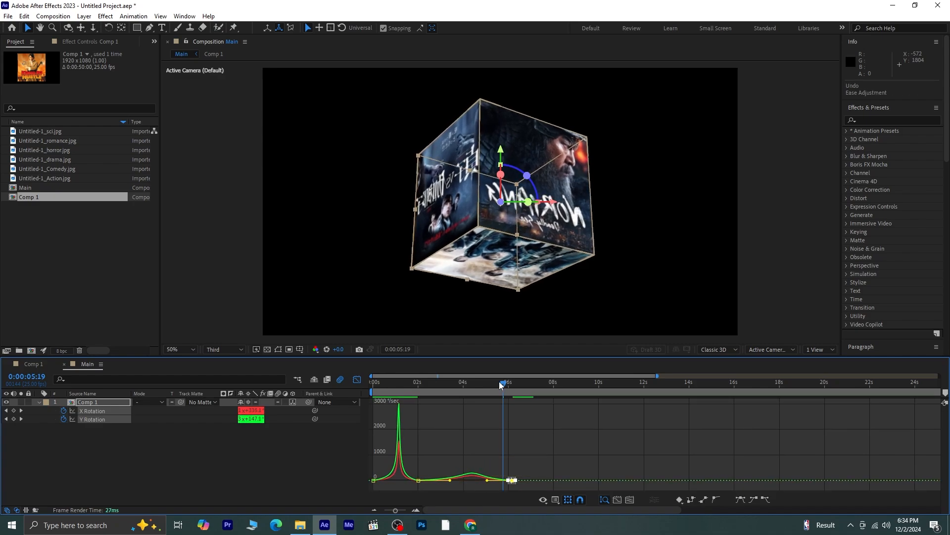
pyautogui.moveTo(499, 382); pyautogui.dragTo(272, 393)
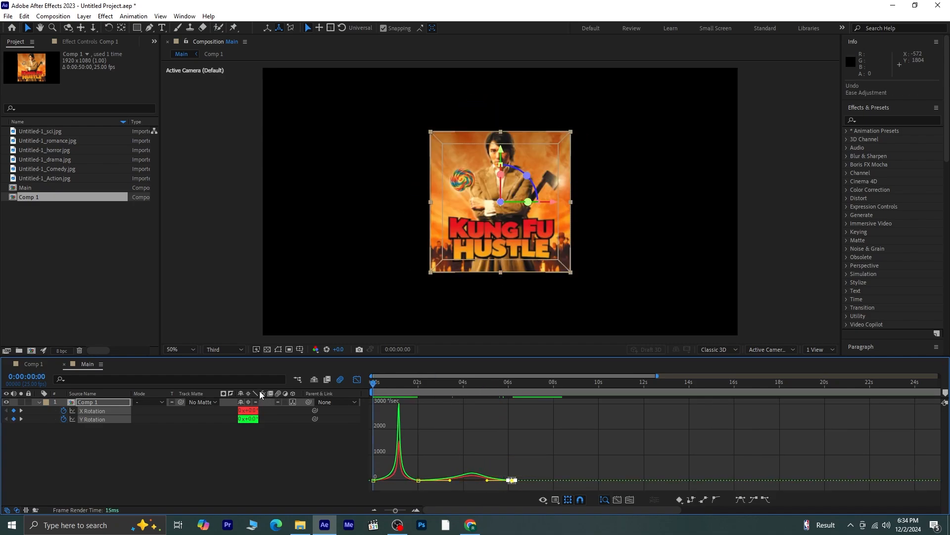
pyautogui.press('space')
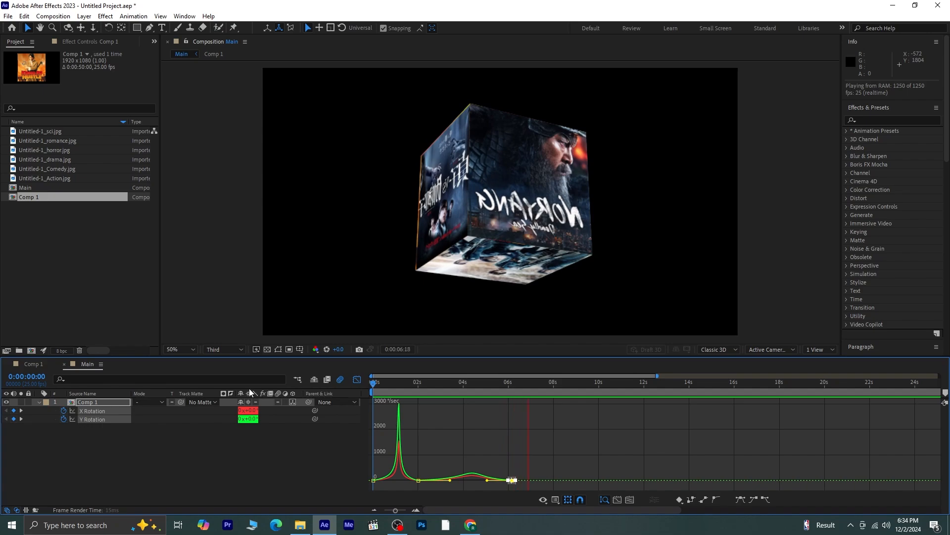
pyautogui.press('space')
# - Close the Graph Editor, return to 0:00:00:00 and collapse the Comp 1 layer's properties
pyautogui.click(356, 380)
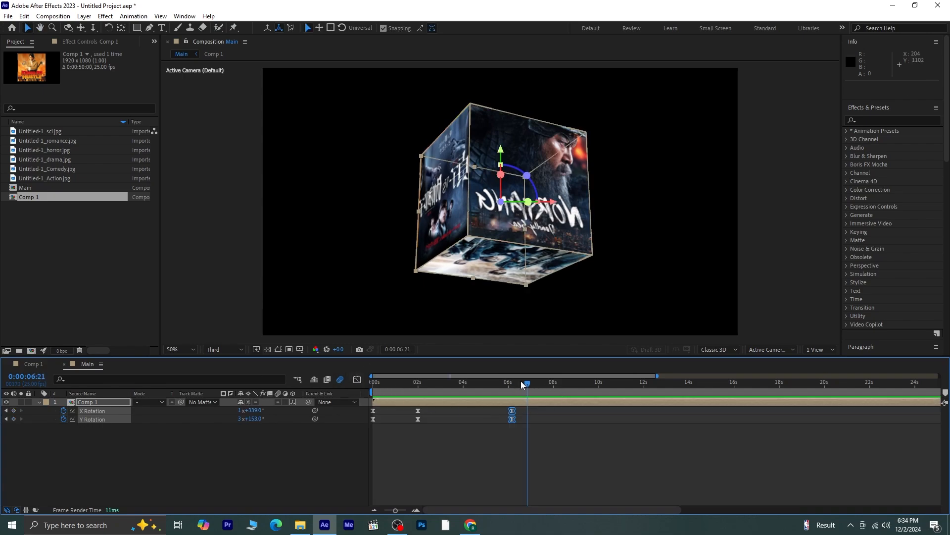
pyautogui.moveTo(522, 385); pyautogui.dragTo(292, 391)
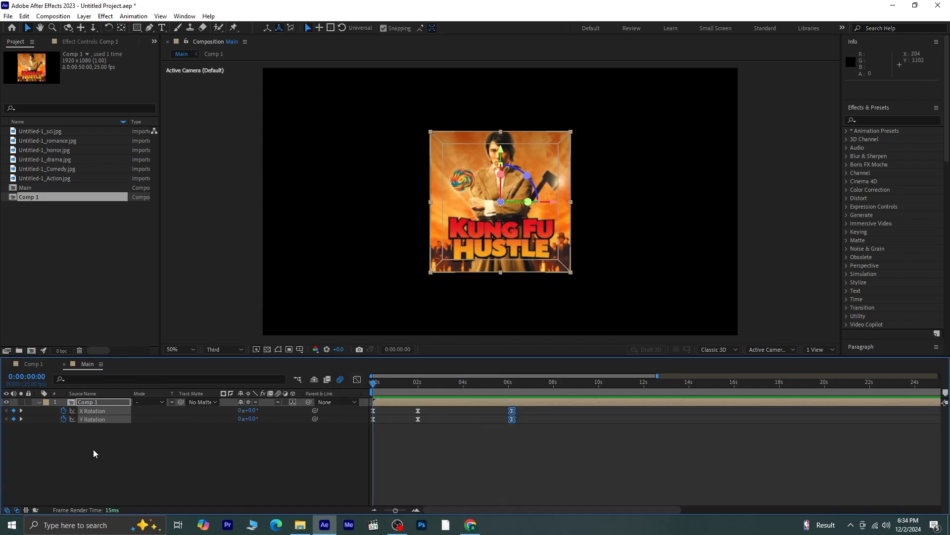
pyautogui.click(38, 401)
pyautogui.click(115, 446)
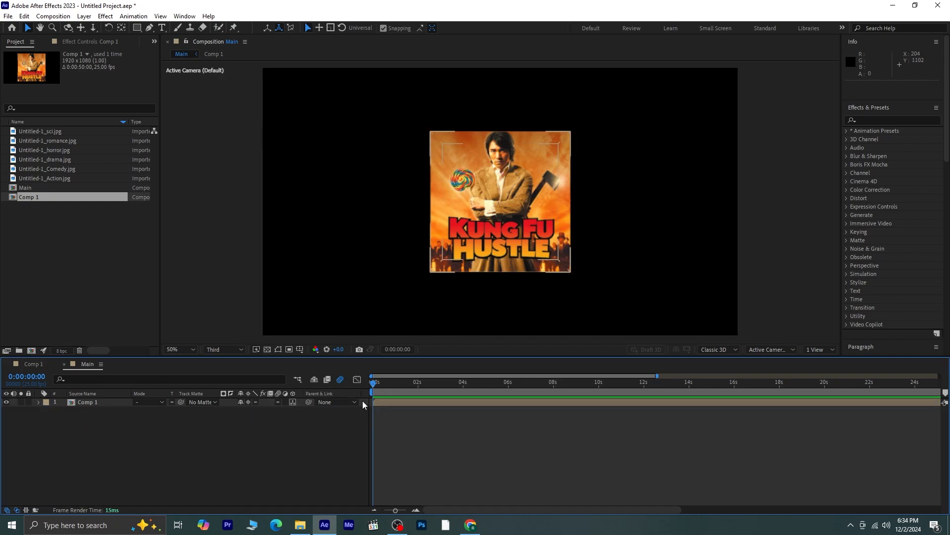
pyautogui.moveTo(374, 383); pyautogui.dragTo(331, 392)
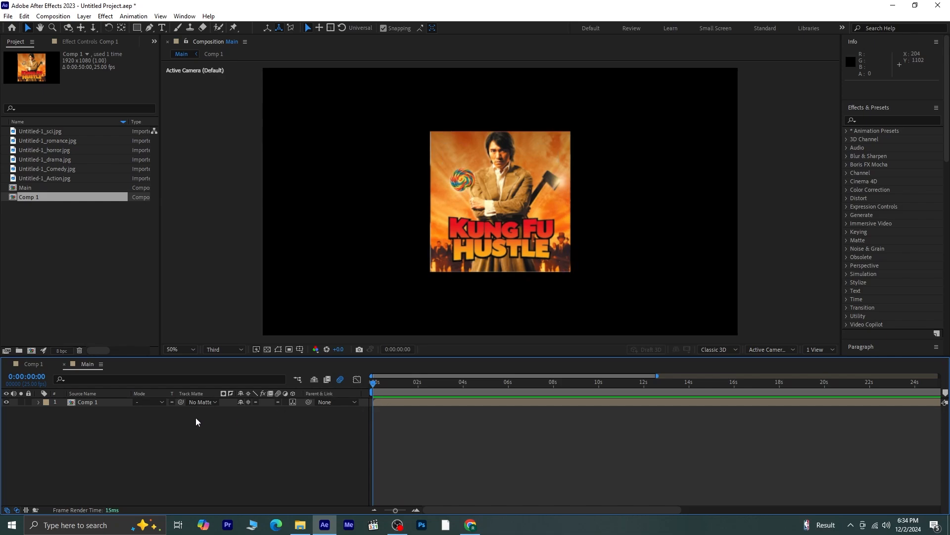
# - Import movie-background-collage.jpg from the movies genre folder as footage
pyautogui.rightClick(70, 225)
pyautogui.moveTo(99, 269)
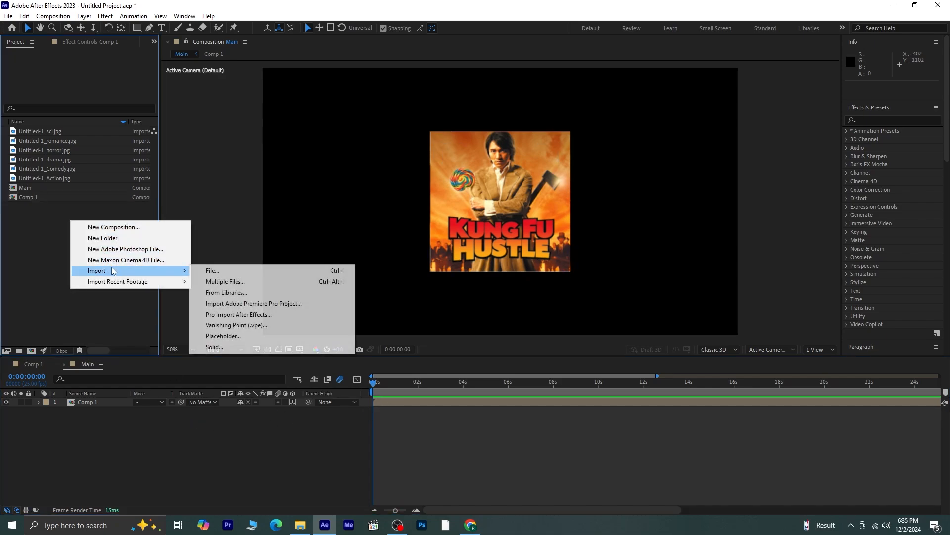
pyautogui.click(197, 268)
pyautogui.click(200, 105)
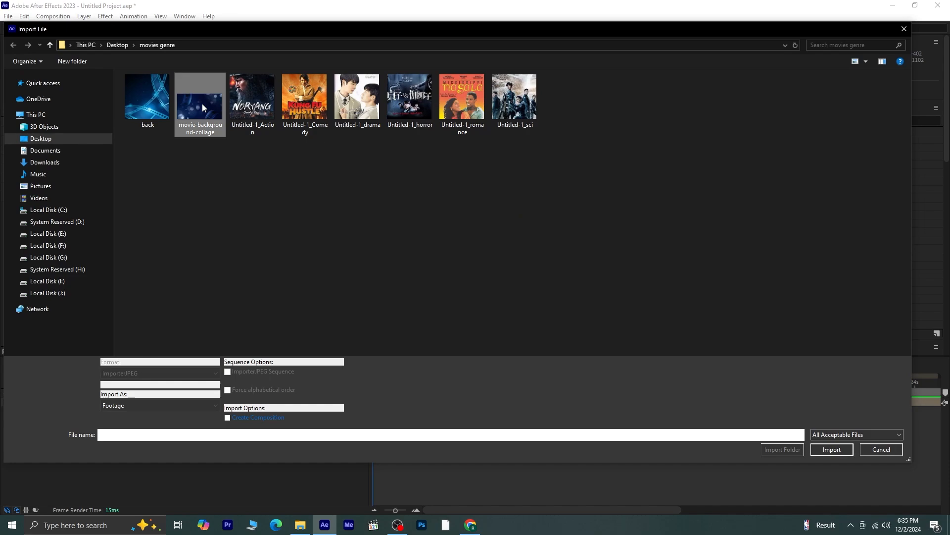
pyautogui.click(843, 451)
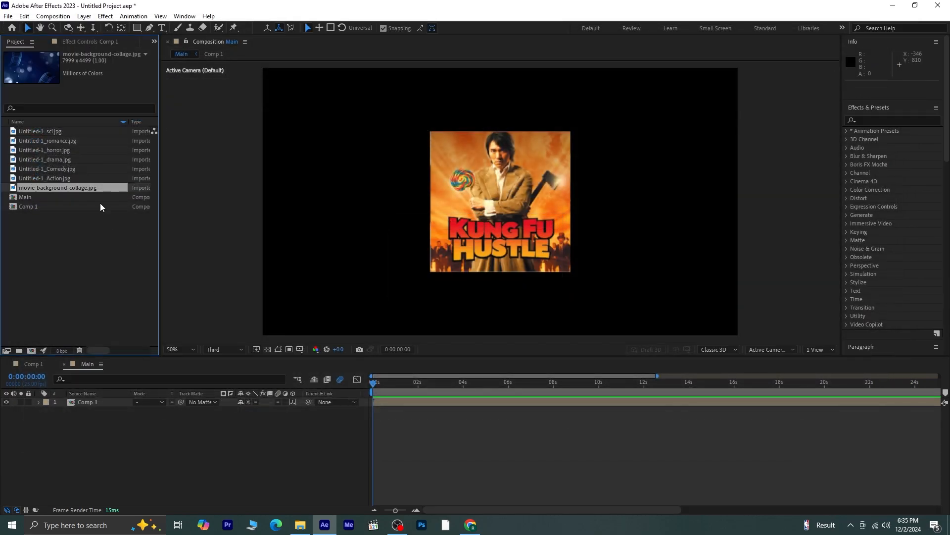
# - Place movie-background-collage.jpg beneath Comp 1 in the Main composition and fit it to the composition frame
pyautogui.moveTo(104, 189); pyautogui.dragTo(111, 421)
pyautogui.press('s')
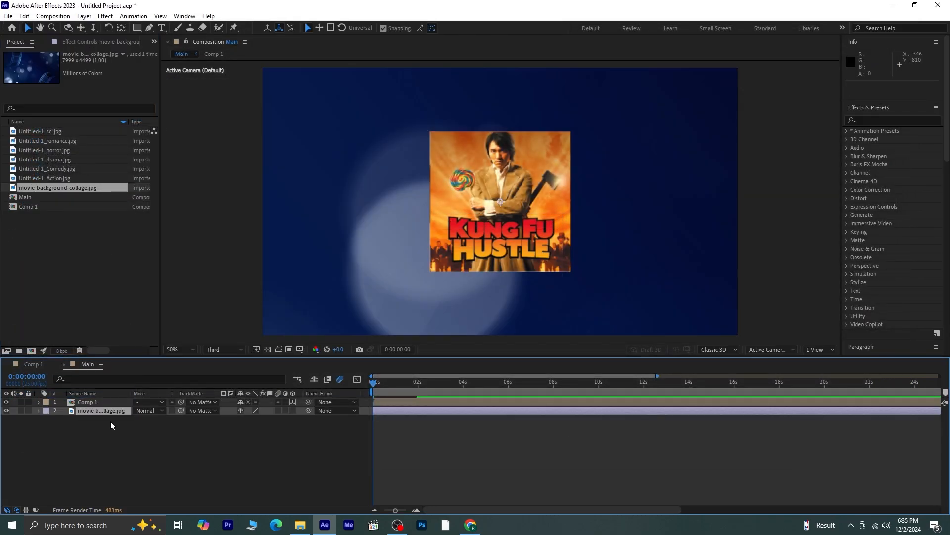
pyautogui.hotkey('ctrl', 'alt', 'f')
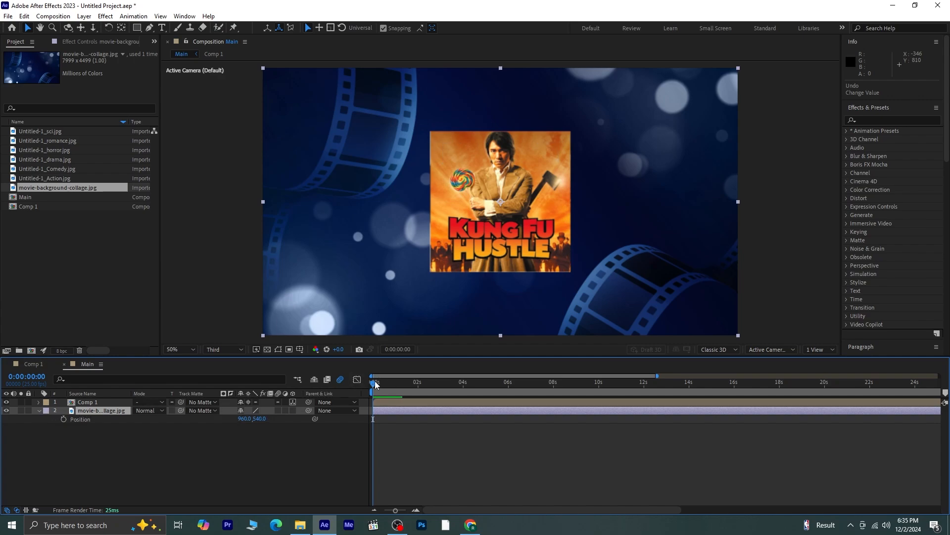
# - Shift the Comp 1 layer to start at 0:00:03:03 and add a Position keyframe to the background layer at 0:00:03:02
pyautogui.moveTo(375, 384); pyautogui.dragTo(440, 418)
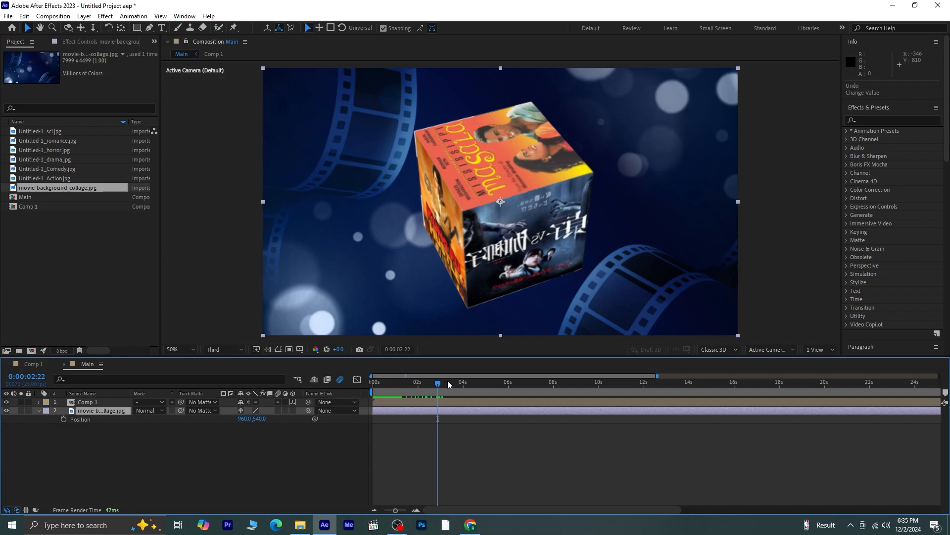
pyautogui.moveTo(448, 382); pyautogui.dragTo(495, 412)
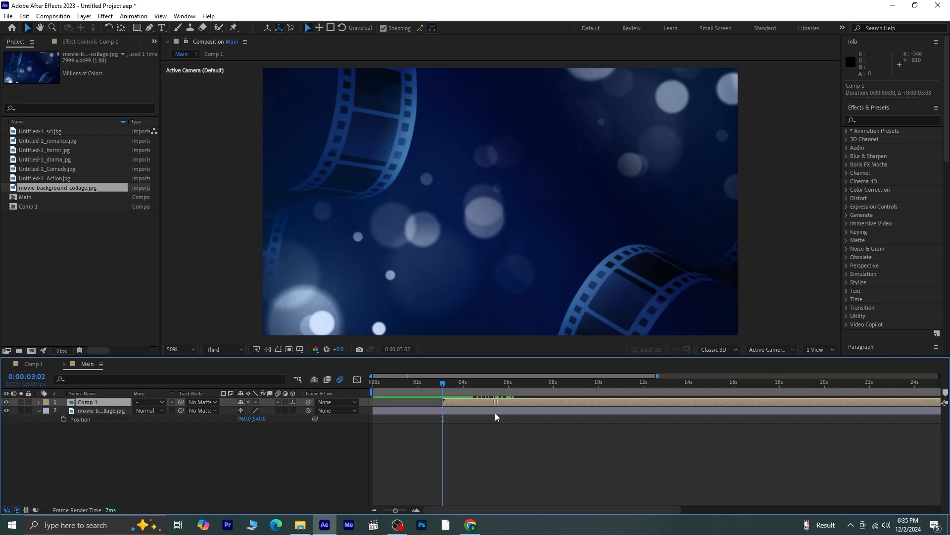
pyautogui.click(460, 412)
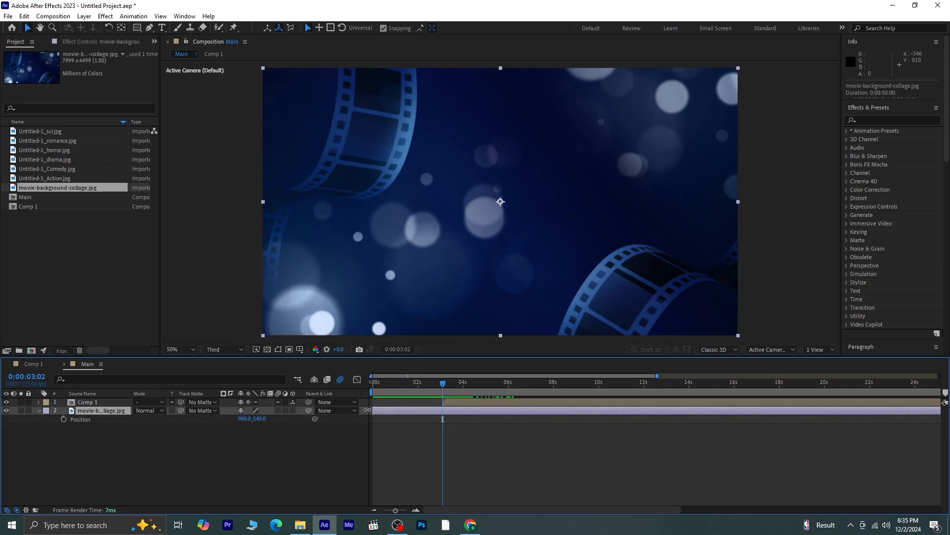
pyautogui.click(63, 419)
pyautogui.press(',')
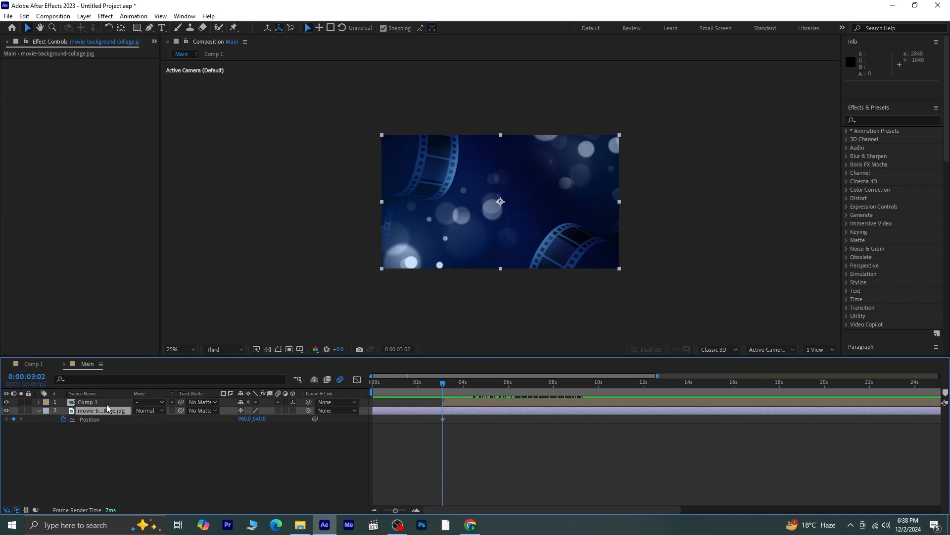
# - At Comp 1's second rotation keyframe, 0:00:05:03, keyframe the background layer's Position at -13, 540
pyautogui.click(106, 403)
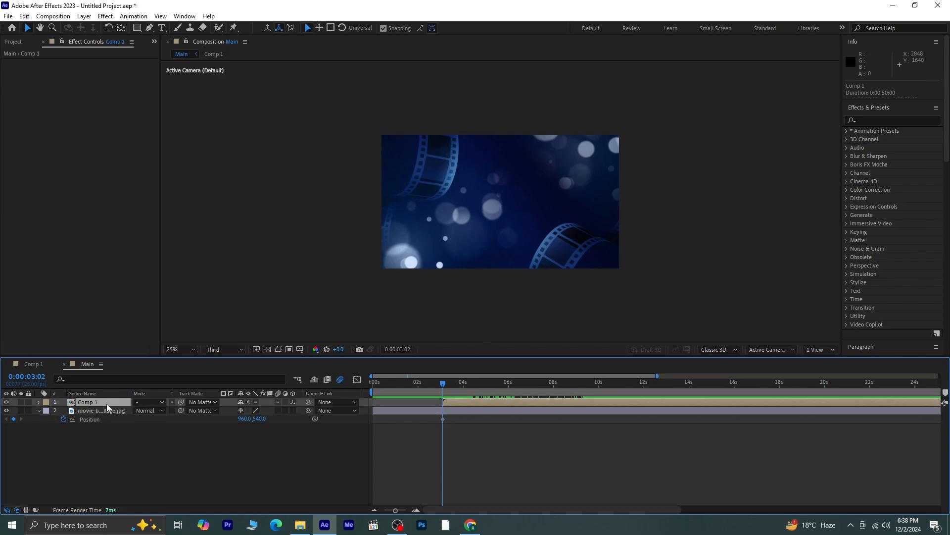
pyautogui.press('u')
pyautogui.click(22, 411)
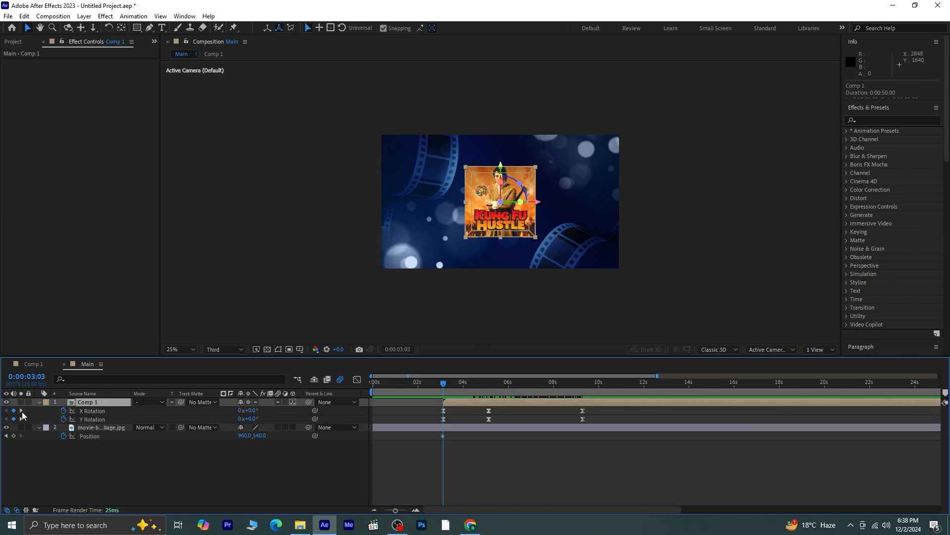
pyautogui.click(21, 412)
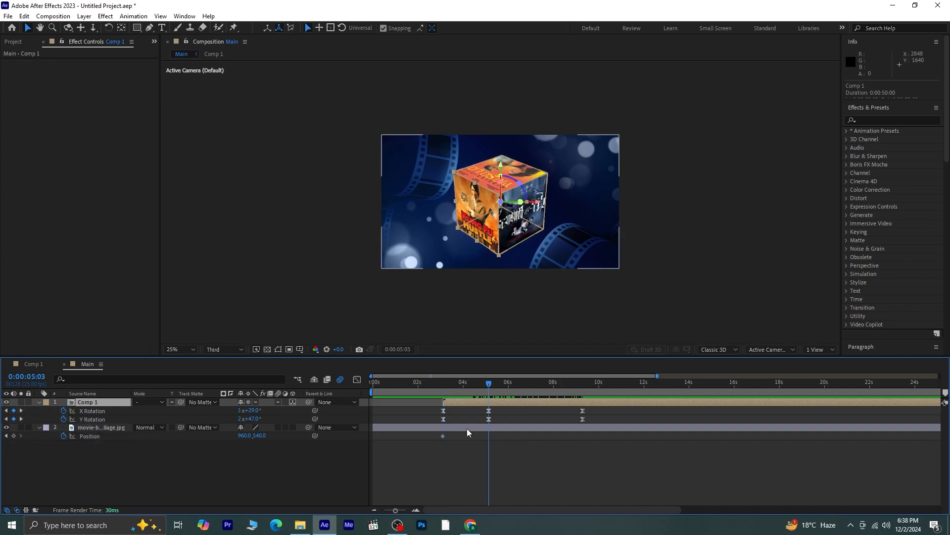
pyautogui.moveTo(246, 436); pyautogui.dragTo(2, 436)
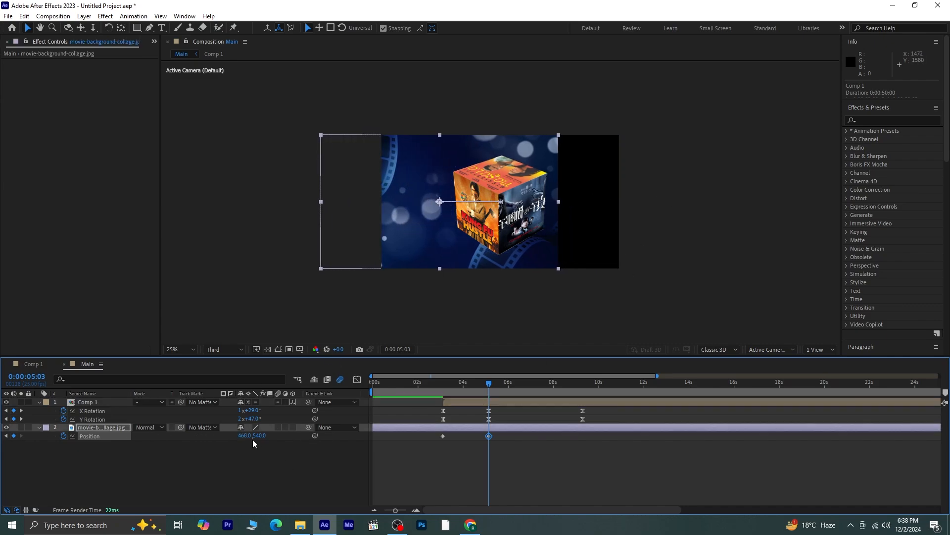
pyautogui.moveTo(219, 435); pyautogui.dragTo(254, 436)
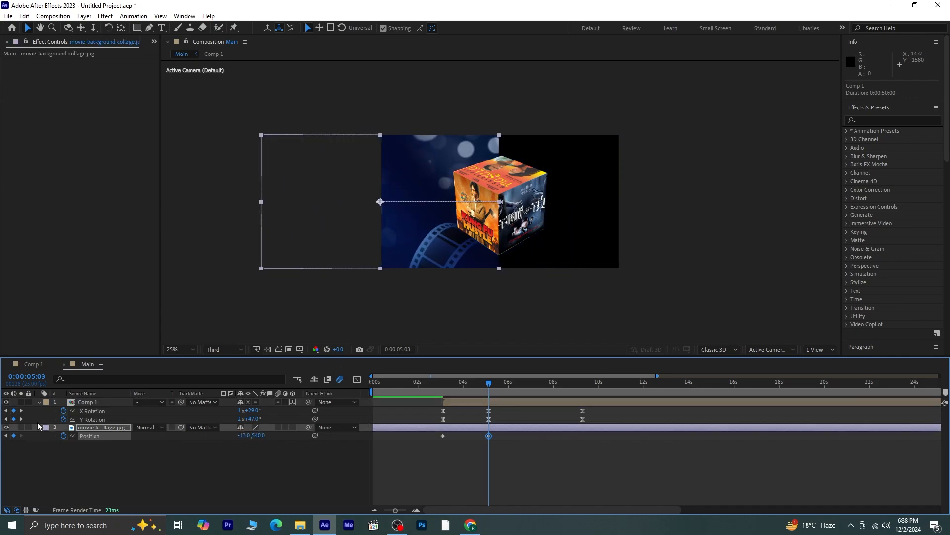
# - Solo the movie-background-collage.jpg layer and apply the CC RepeTile effect to it
pyautogui.click(20, 427)
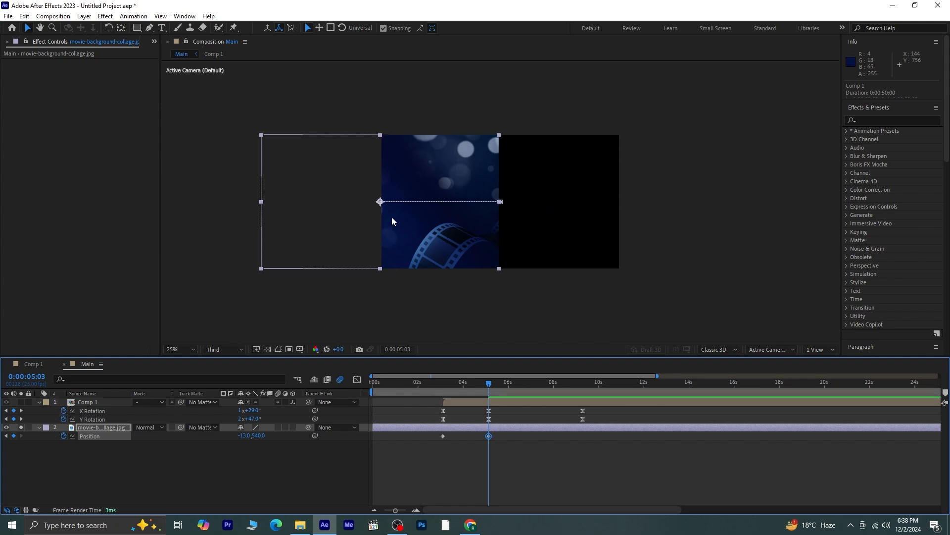
pyautogui.click(872, 120)
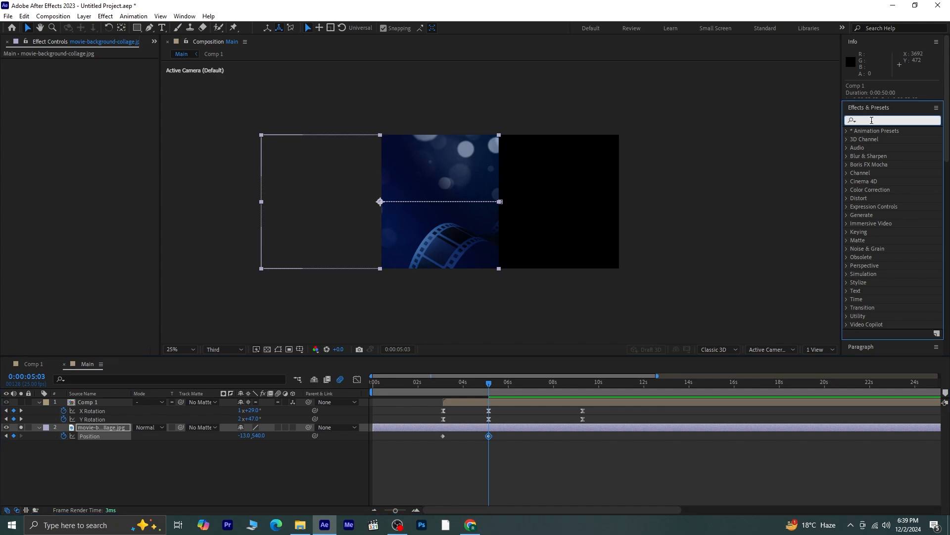
pyautogui.write('cc re')
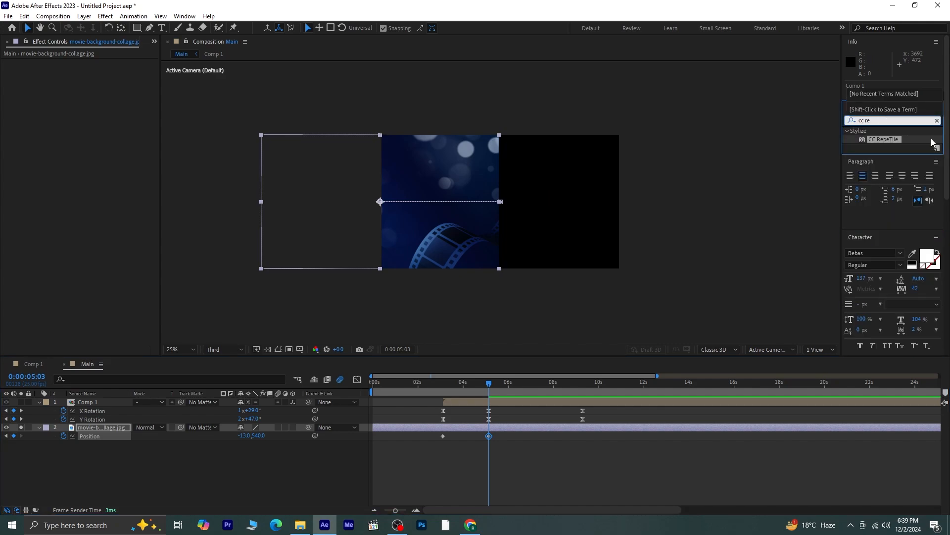
pyautogui.moveTo(896, 139); pyautogui.dragTo(455, 176)
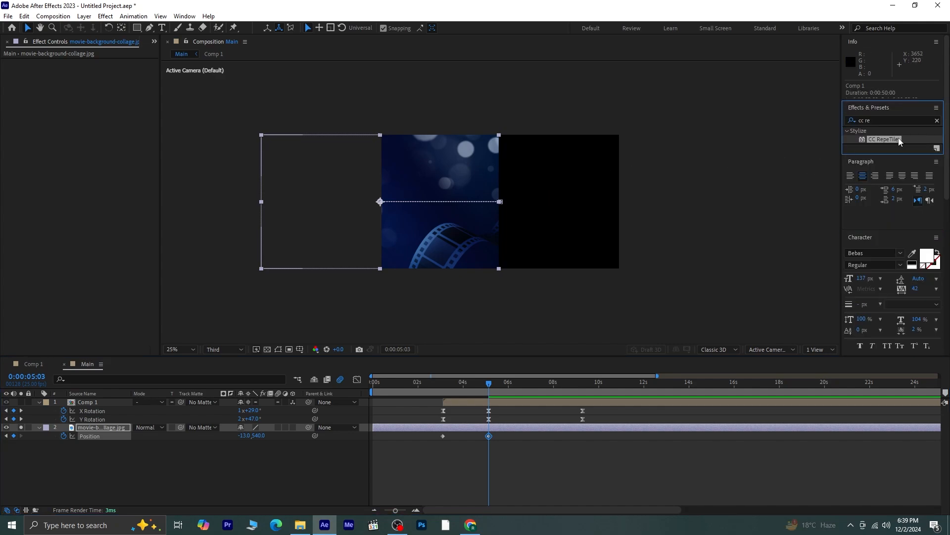
pyautogui.moveTo(899, 142); pyautogui.dragTo(491, 212)
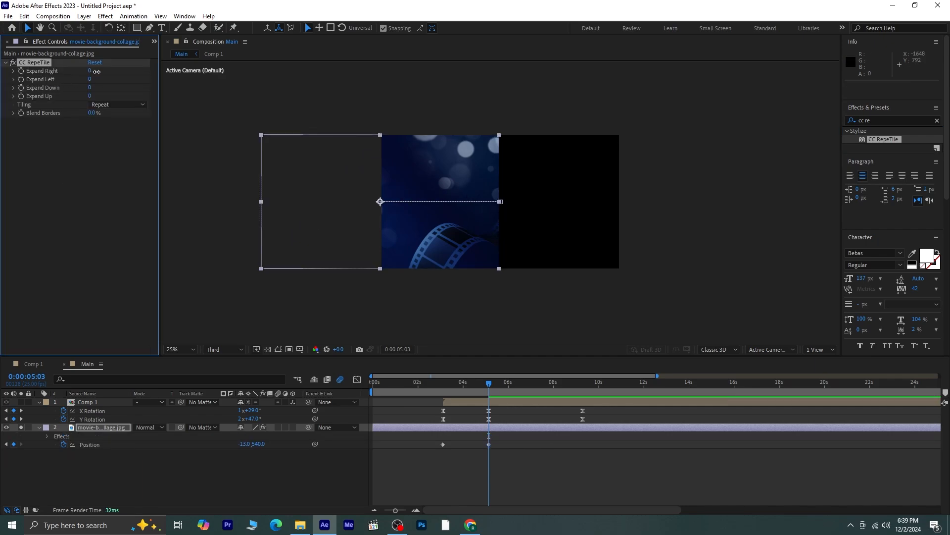
# - In CC RepeTile, set Expand Right to 20000 and Tiling to Checker Flip H
pyautogui.moveTo(96, 72); pyautogui.dragTo(85, 78)
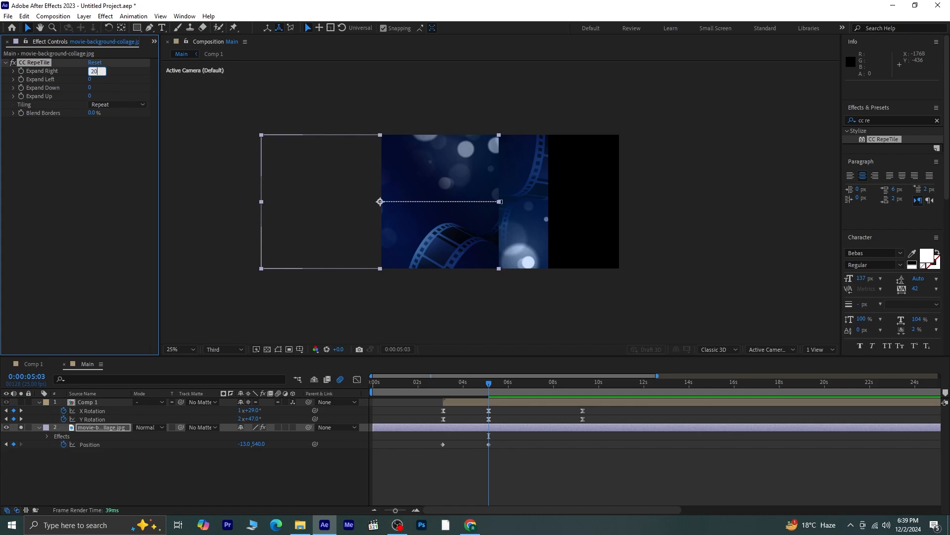
pyautogui.click(106, 88)
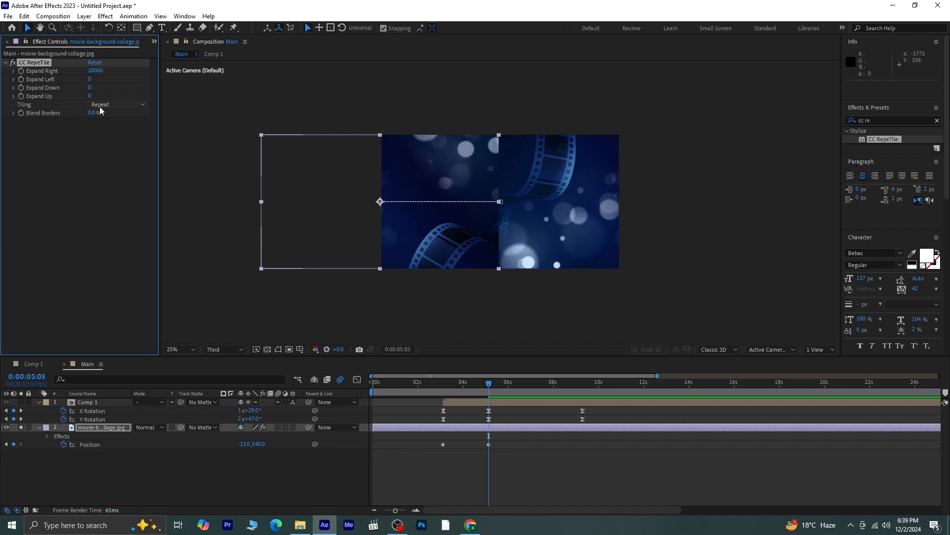
pyautogui.click(109, 105)
pyautogui.click(123, 126)
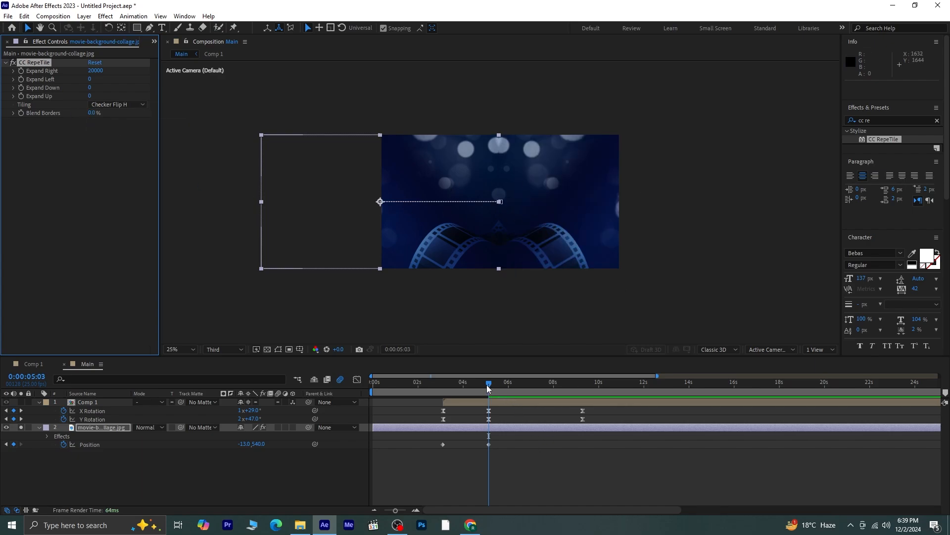
# - Change the background's Position keyframe at 0:00:05:03 to -1525, 540 and play back the slide from about 0:00:03:05
pyautogui.moveTo(245, 444); pyautogui.dragTo(1, 444)
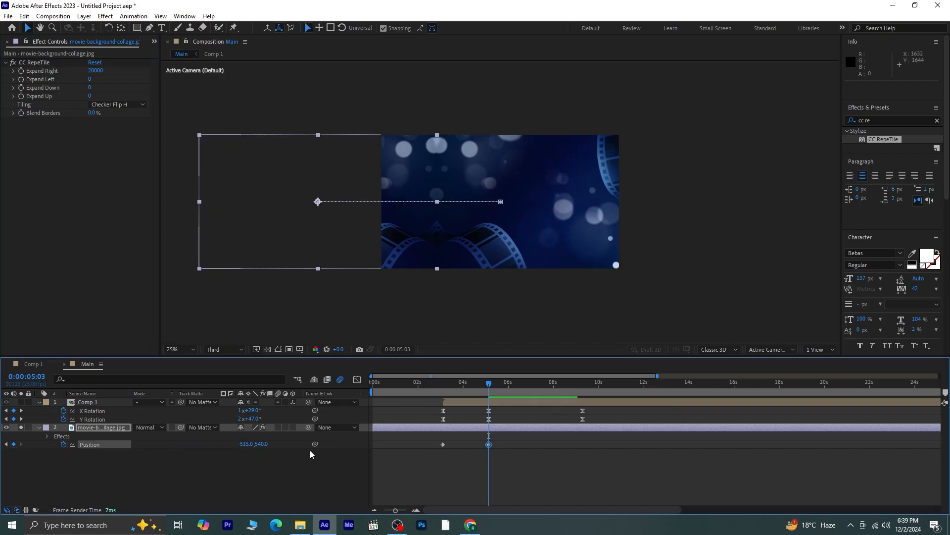
pyautogui.moveTo(251, 444); pyautogui.dragTo(1, 445)
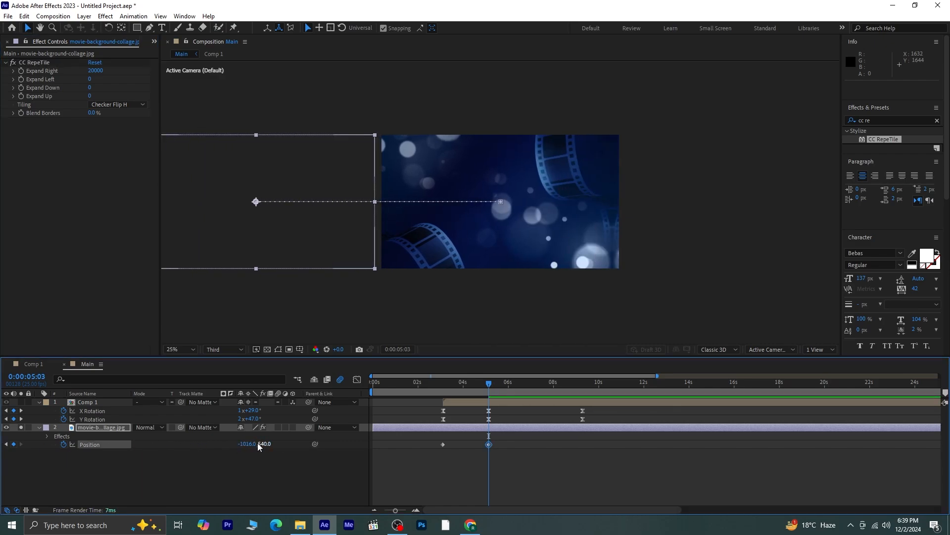
pyautogui.moveTo(246, 445); pyautogui.dragTo(1, 447)
pyautogui.hotkey('ctrl', 'z')
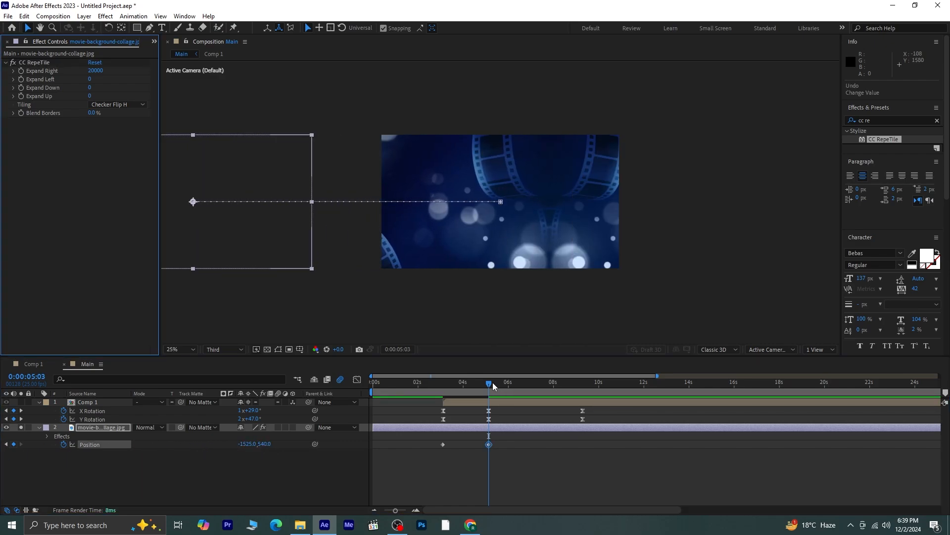
pyautogui.moveTo(492, 383); pyautogui.dragTo(447, 392)
pyautogui.press('space')
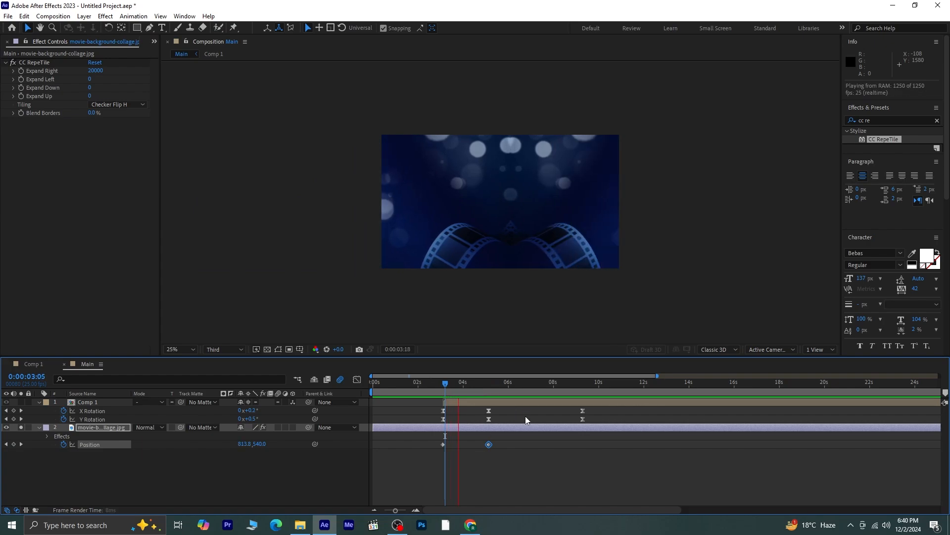
pyautogui.press('space')
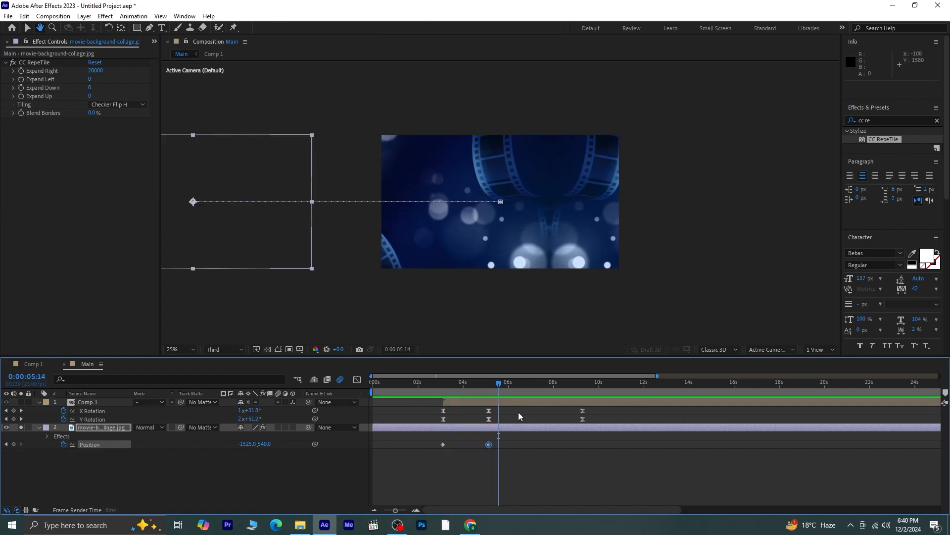
# - At Comp 1's third rotation keyframe, 0:00:09:07, keyframe the background layer's Position at -3819, 540
pyautogui.click(21, 411)
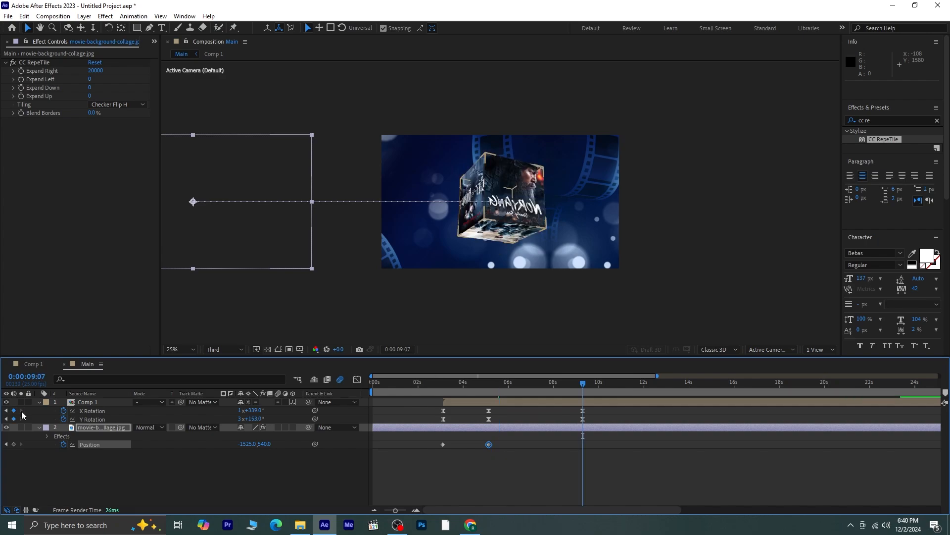
pyautogui.moveTo(248, 446); pyautogui.dragTo(161, 444)
pyautogui.moveTo(252, 445); pyautogui.dragTo(35, 444)
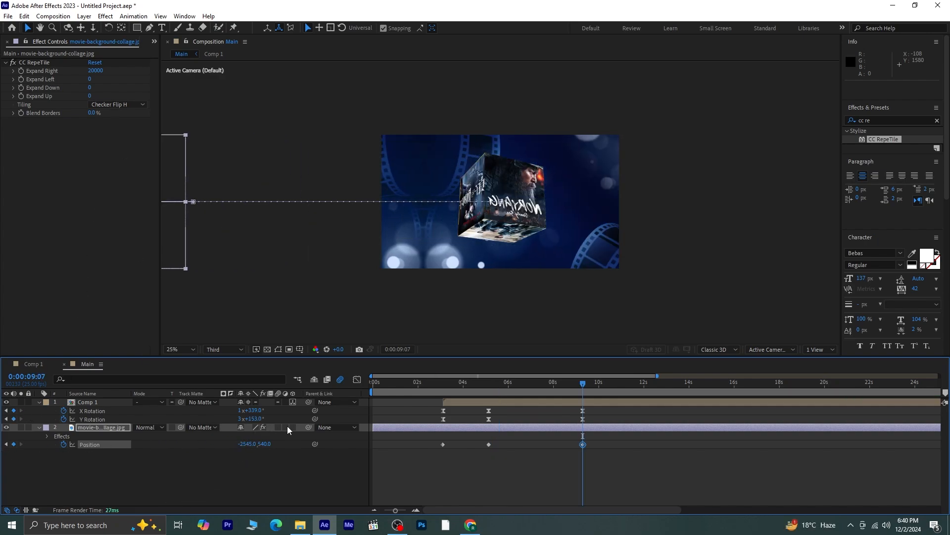
pyautogui.moveTo(251, 445); pyautogui.dragTo(207, 427)
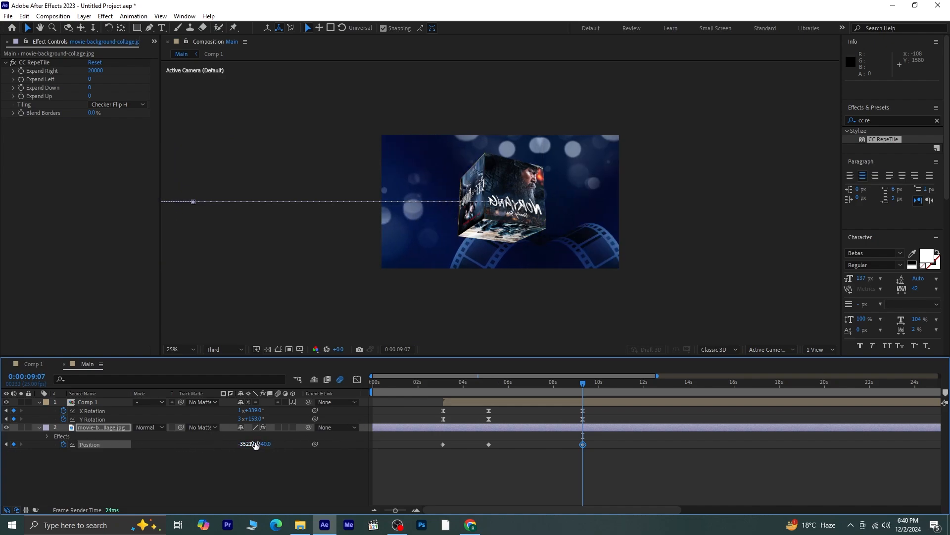
pyautogui.moveTo(255, 444); pyautogui.dragTo(170, 428)
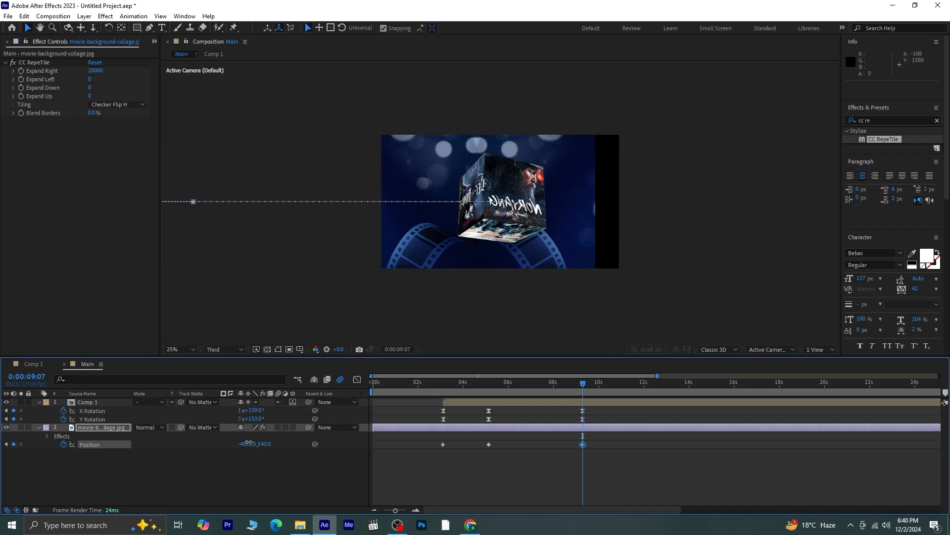
pyautogui.moveTo(249, 442); pyautogui.dragTo(406, 433)
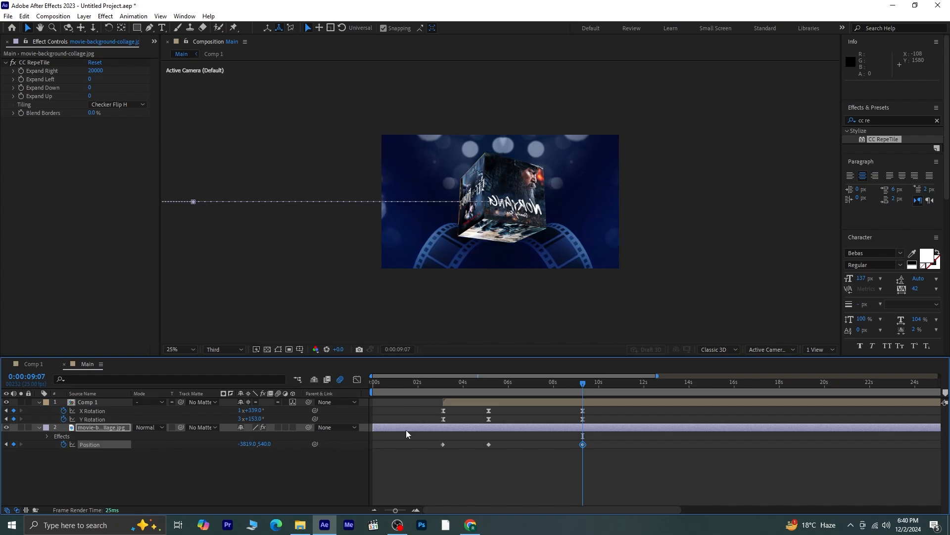
# - Play back the Main composition from about 0:00:03:04 to check the background slide against the cube's spins
pyautogui.moveTo(580, 382); pyautogui.dragTo(447, 405)
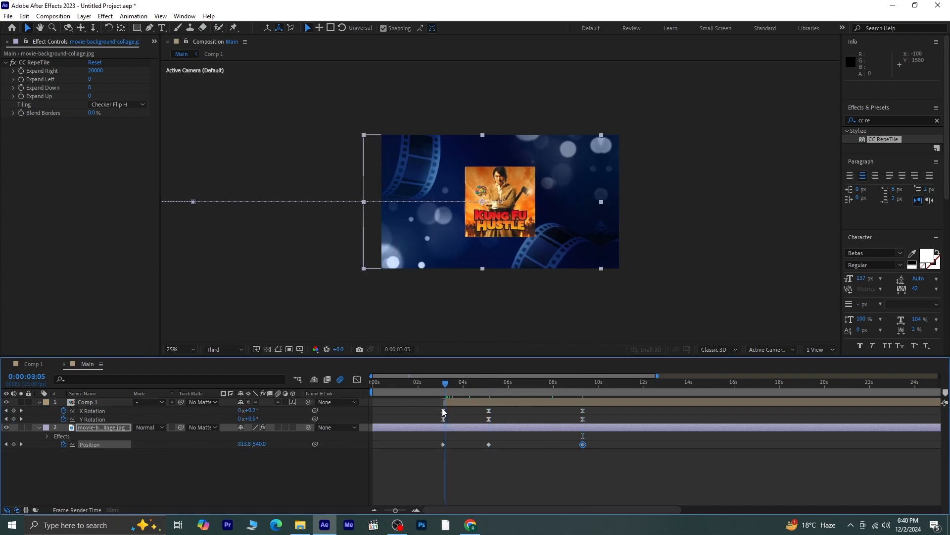
pyautogui.press('space')
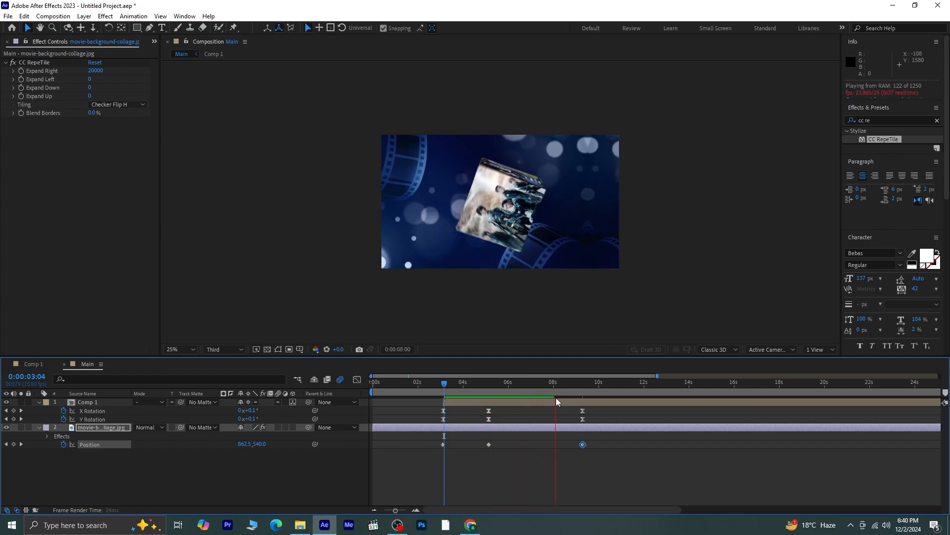
pyautogui.click(554, 384)
pyautogui.moveTo(549, 386); pyautogui.dragTo(447, 402)
# - Easy Ease all three background Position keyframes and reshape their speed graph into two sharp mid-move peaks
pyautogui.moveTo(609, 447); pyautogui.dragTo(425, 443)
pyautogui.press('F9')
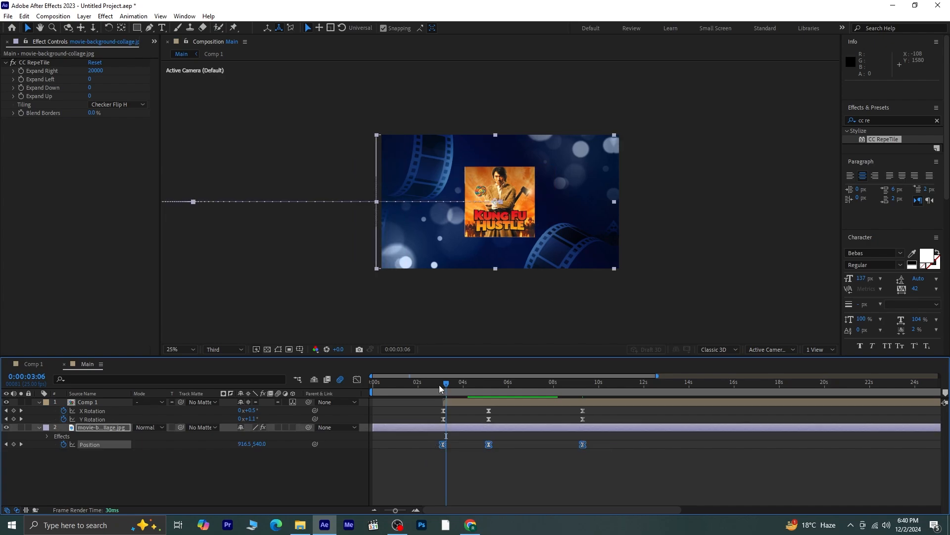
pyautogui.click(355, 381)
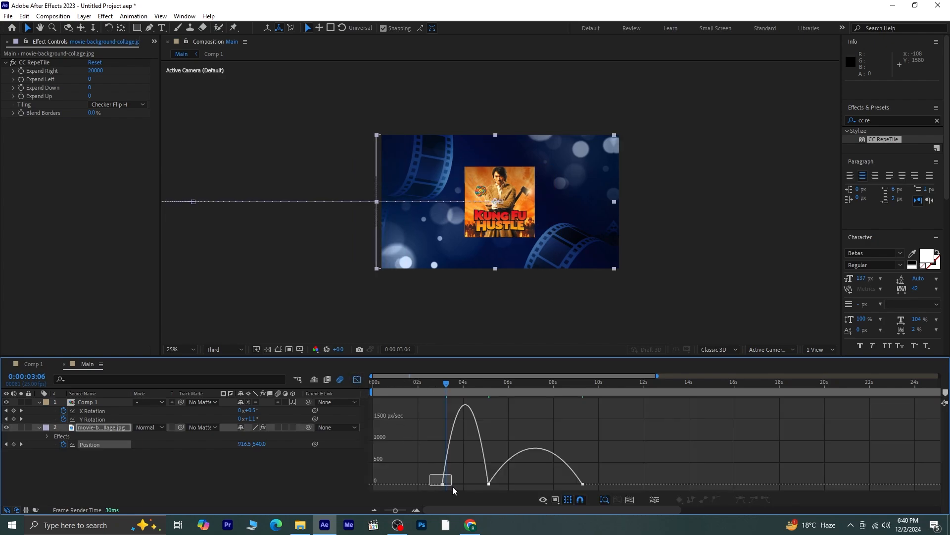
pyautogui.moveTo(453, 486); pyautogui.dragTo(543, 488)
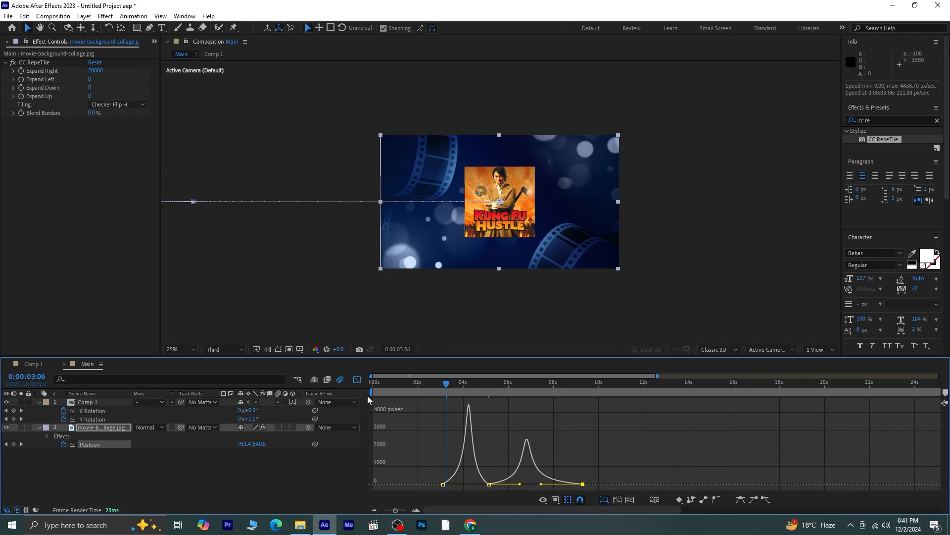
pyautogui.click(356, 380)
# - Preview the eased background motion from 0:00:02:23, replaying the second slide from about 0:00:07:02
pyautogui.moveTo(447, 387); pyautogui.dragTo(438, 385)
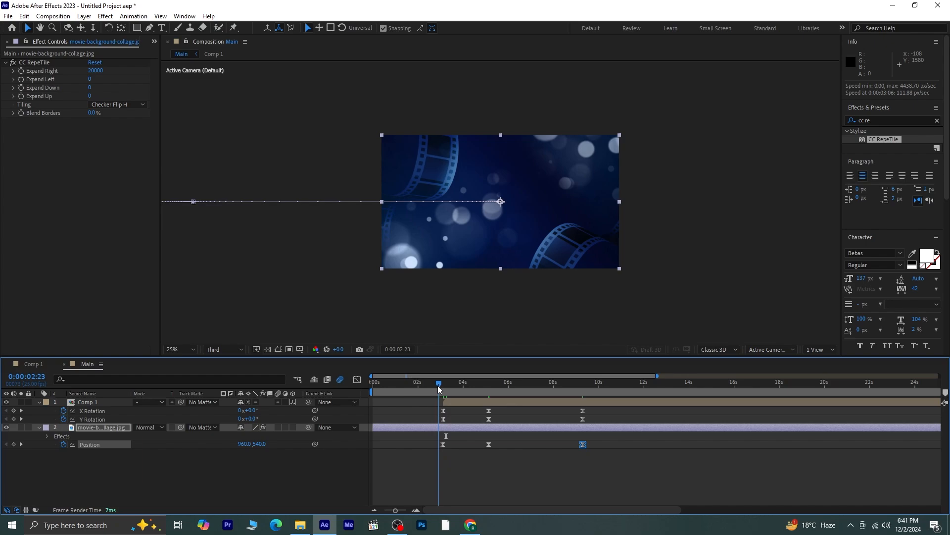
pyautogui.press('space')
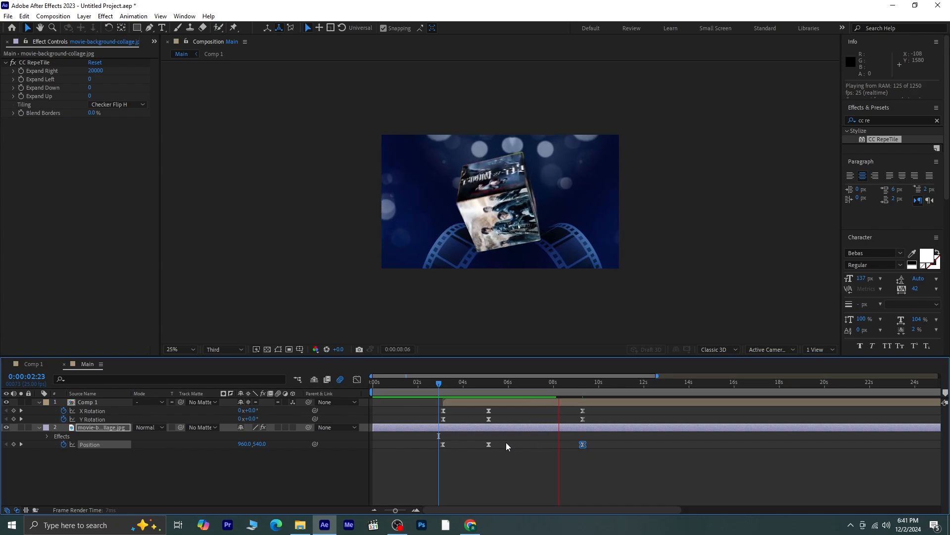
pyautogui.press('space')
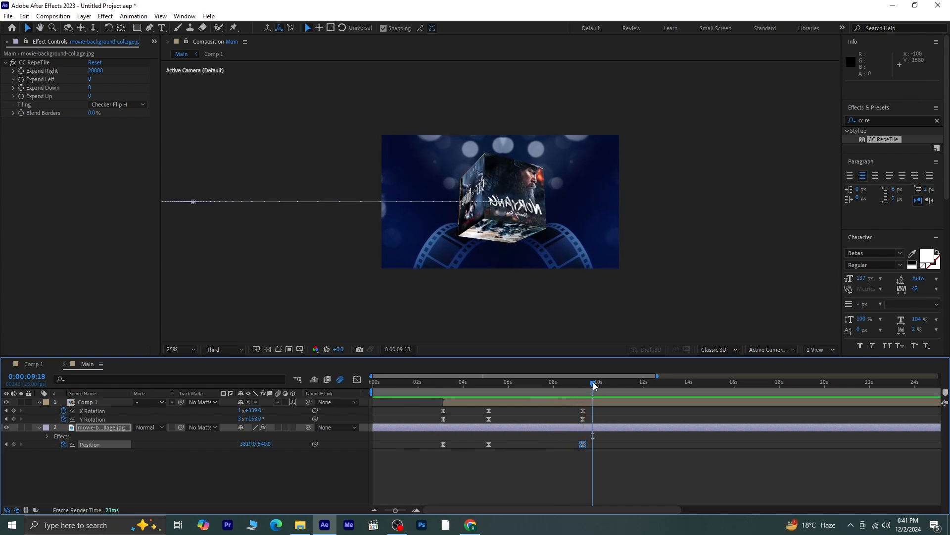
pyautogui.moveTo(593, 382); pyautogui.dragTo(532, 391)
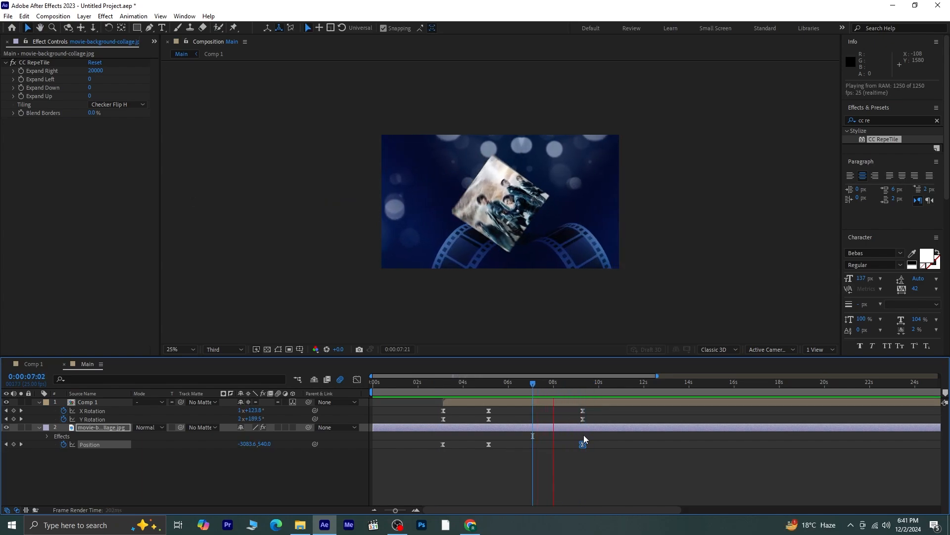
pyautogui.press('space')
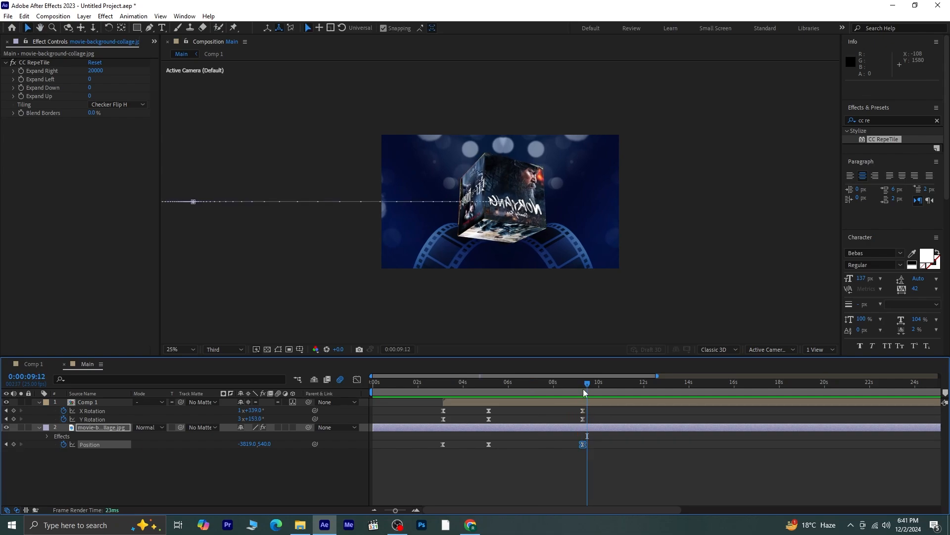
# - Shorten the last Position keyframe's incoming ease in the speed graph for a lower second peak, and preview from 0:00:05:08
pyautogui.click(357, 380)
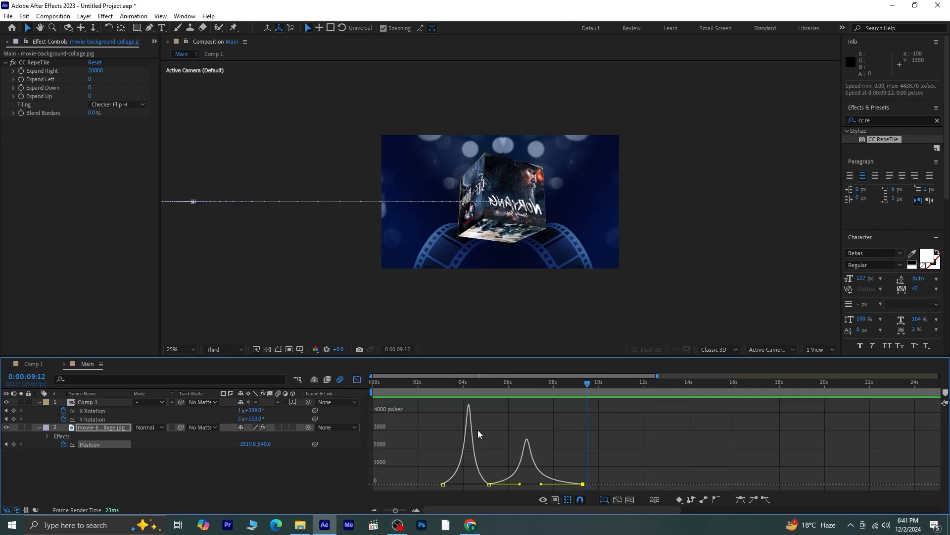
pyautogui.moveTo(546, 485); pyautogui.dragTo(555, 486)
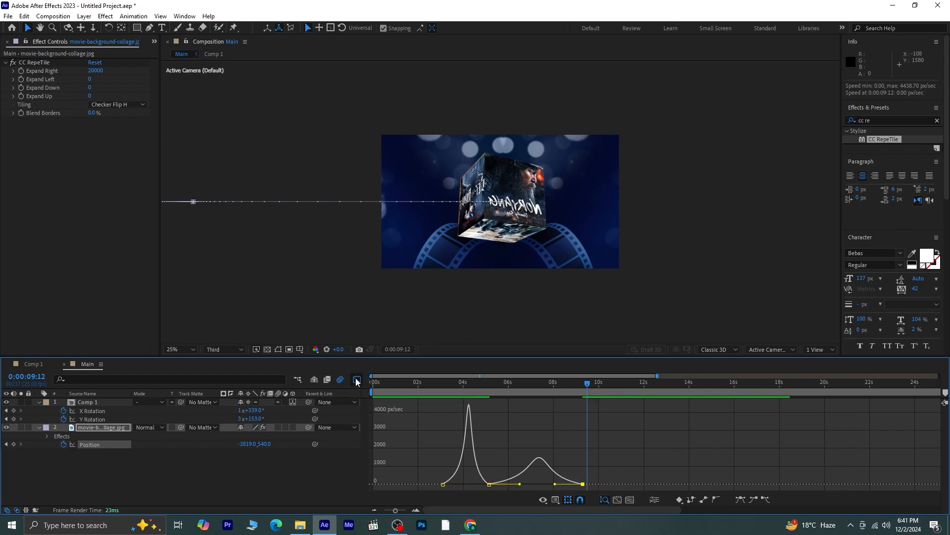
pyautogui.click(356, 380)
pyautogui.moveTo(587, 384); pyautogui.dragTo(491, 401)
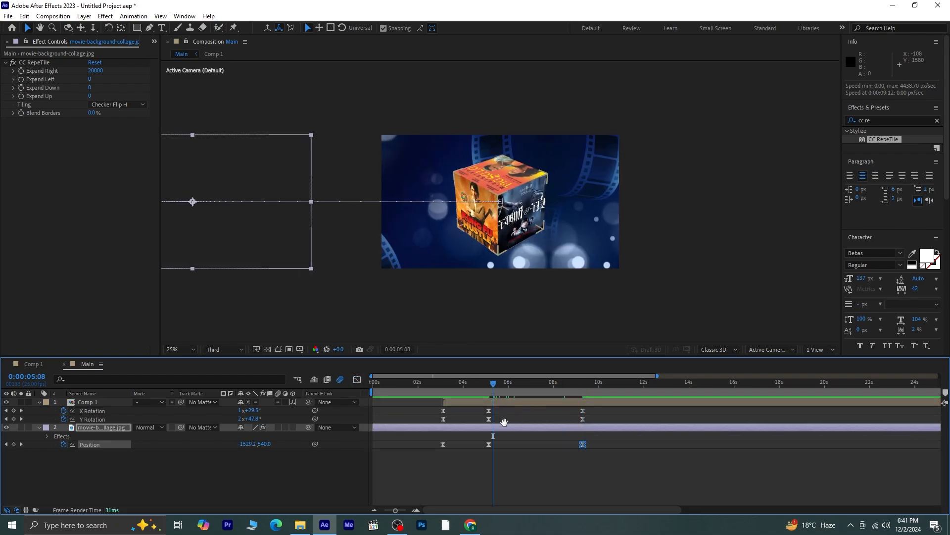
pyautogui.press('space')
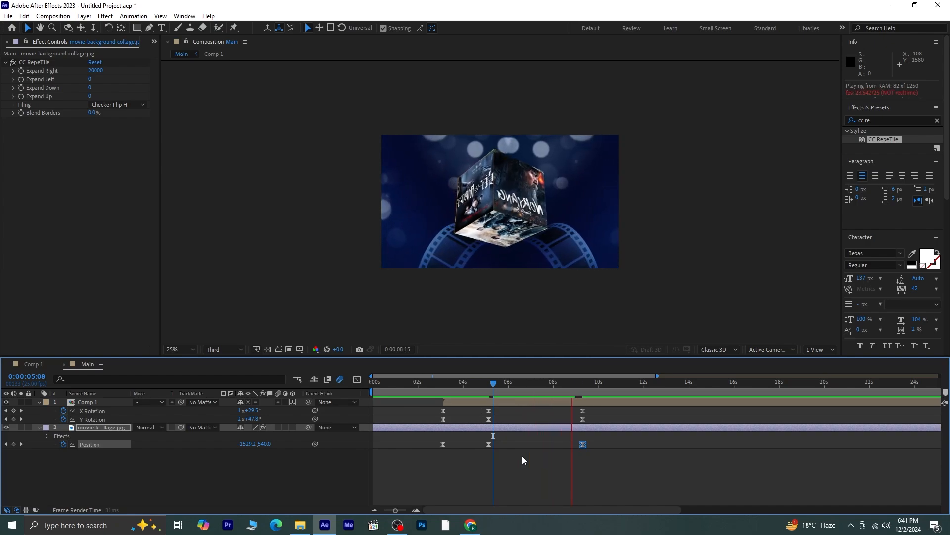
pyautogui.press('space')
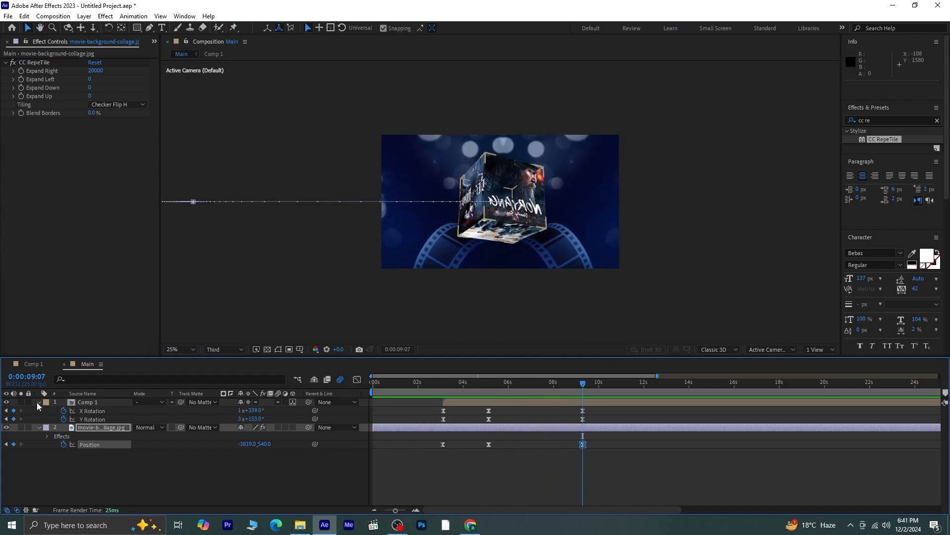
# - Collapse the keyframed properties of the Comp 1 and background layers
pyautogui.click(38, 402)
pyautogui.click(40, 411)
pyautogui.click(81, 440)
# - Apply a Drop Shadow to the Comp 1 layer with Distance 56 and Softness 315
pyautogui.click(95, 402)
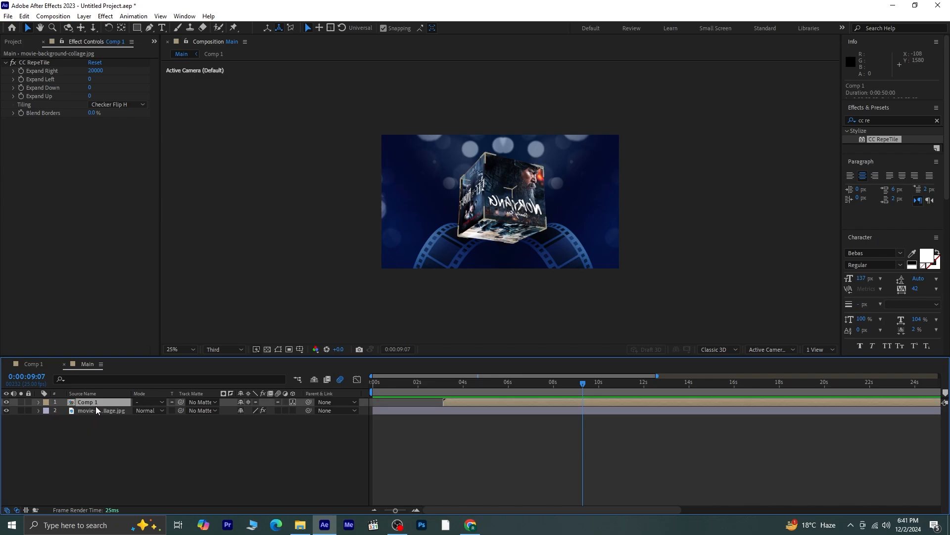
pyautogui.click(937, 121)
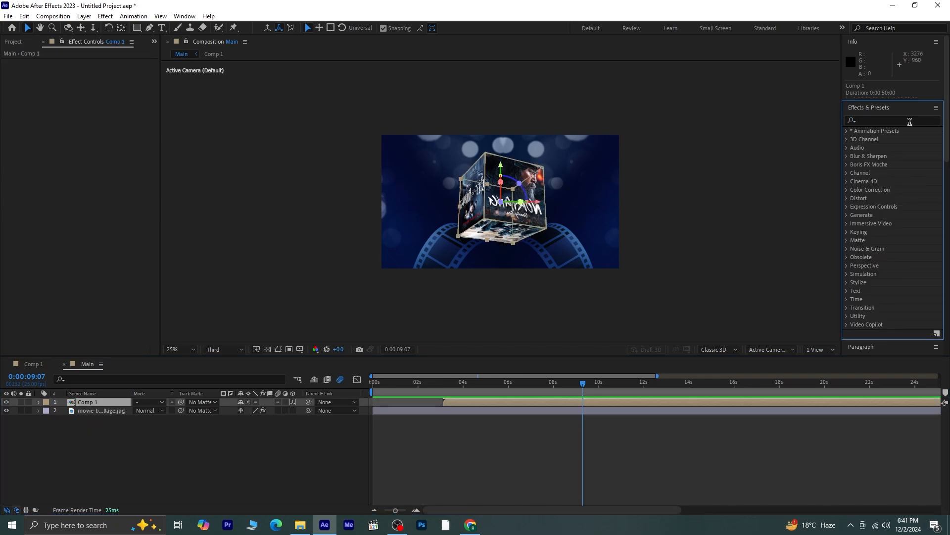
pyautogui.click(910, 121)
pyautogui.write('drop')
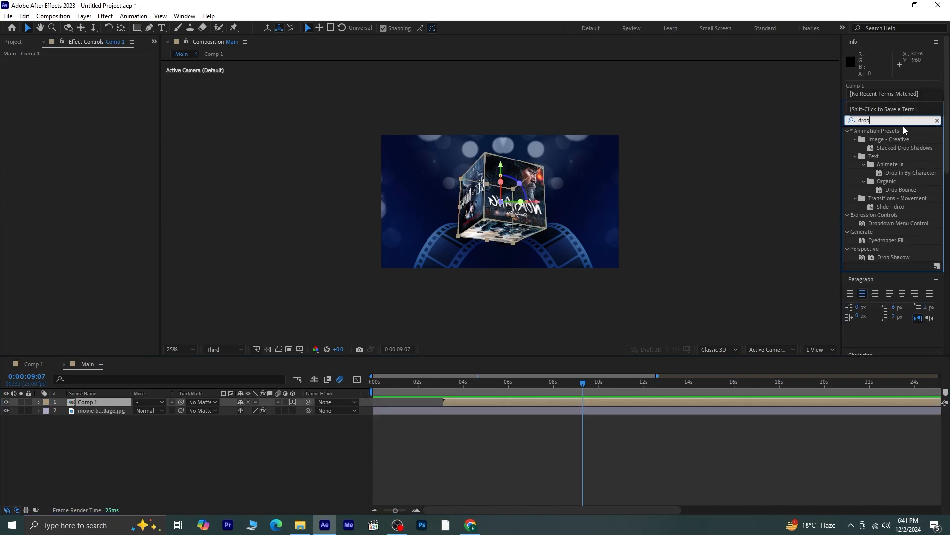
pyautogui.moveTo(545, 212); pyautogui.dragTo(509, 211)
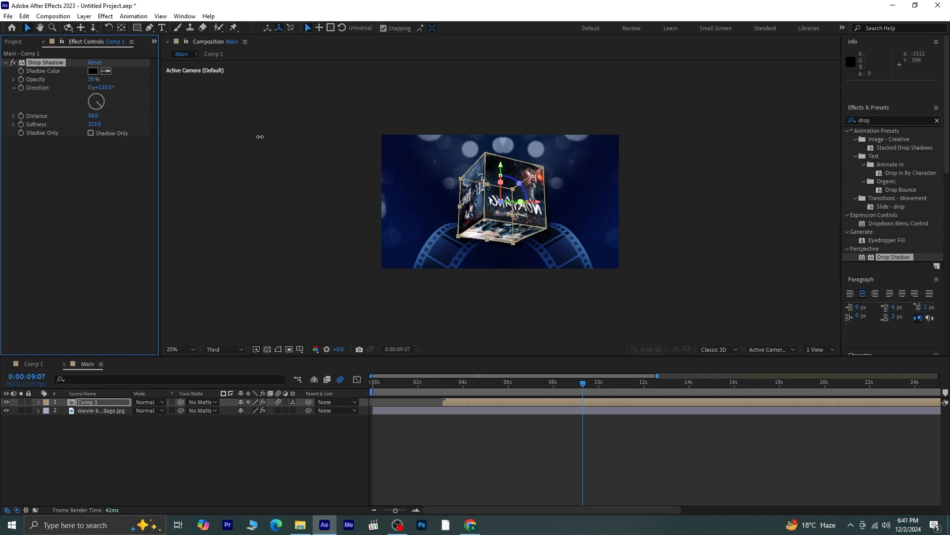
# - Add a text layer reading "Choose your favorite genre!" with the playhead at 0:00:00:00
pyautogui.moveTo(571, 388); pyautogui.dragTo(356, 421)
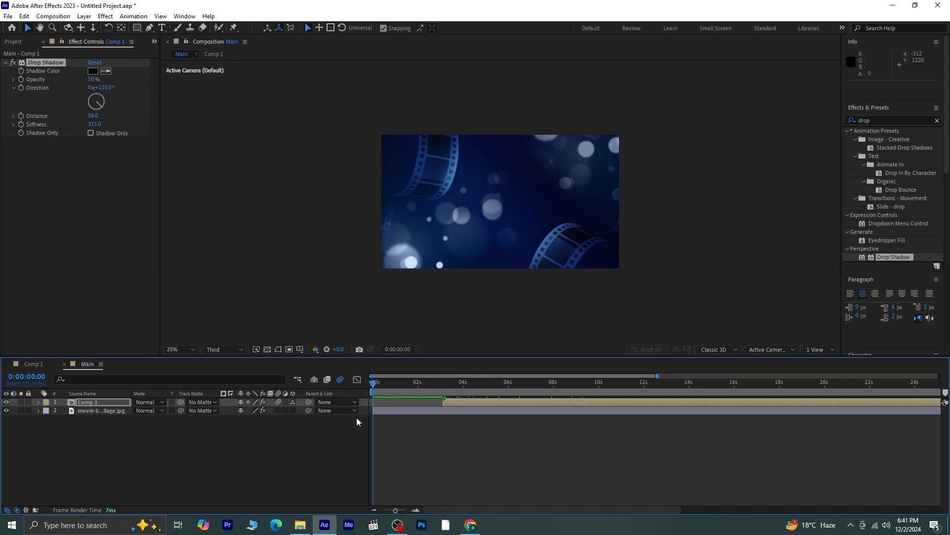
pyautogui.click(128, 445)
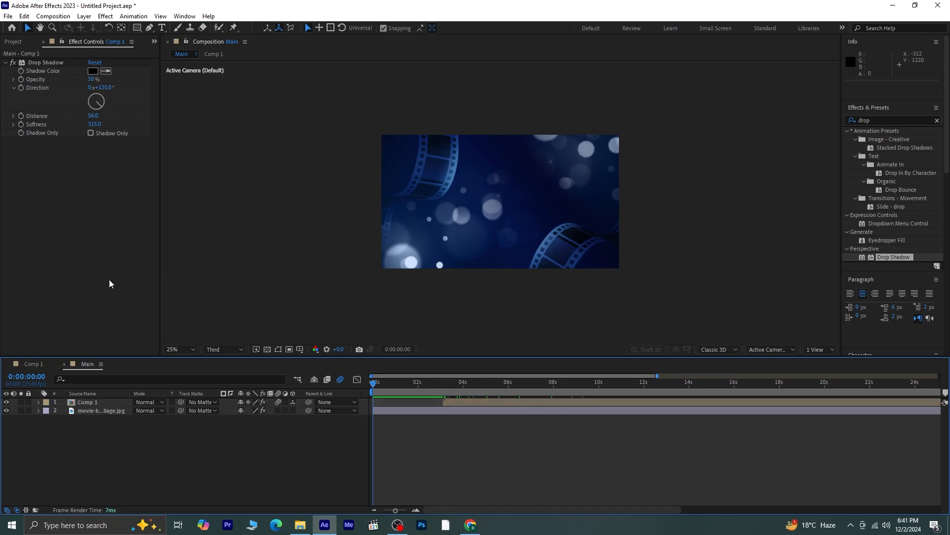
pyautogui.click(161, 29)
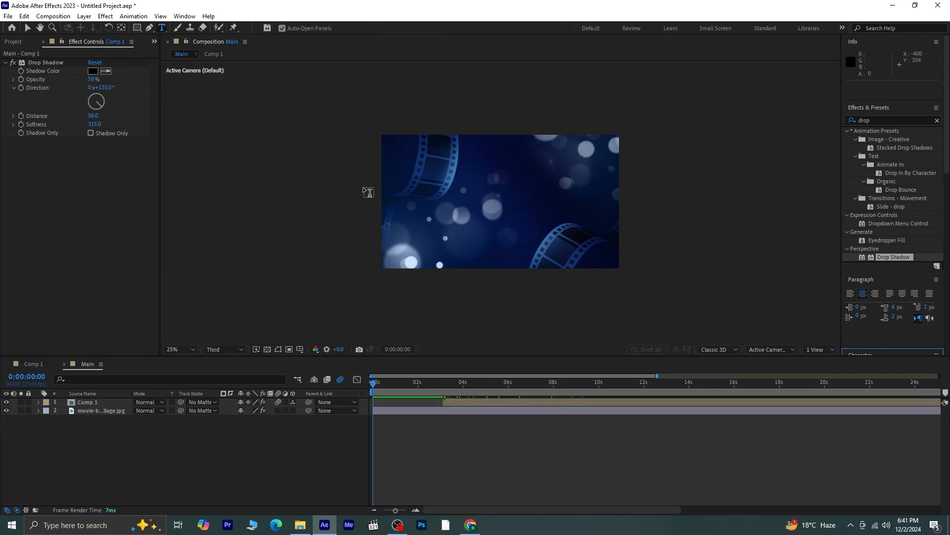
pyautogui.click(437, 203)
pyautogui.write('Choose your favorite genre!')
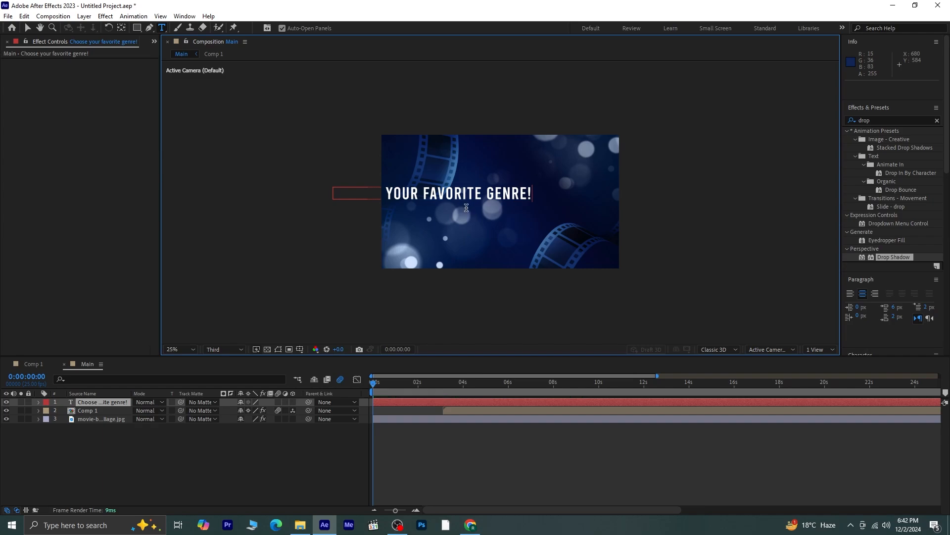
# - Center the title text horizontally and vertically in the composition
pyautogui.scroll(-8, 873, 231)
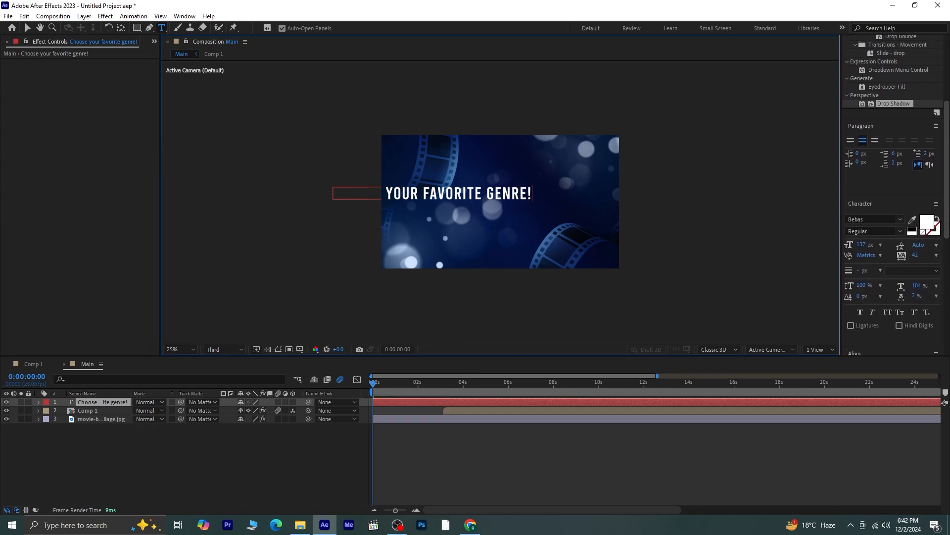
pyautogui.click(872, 231)
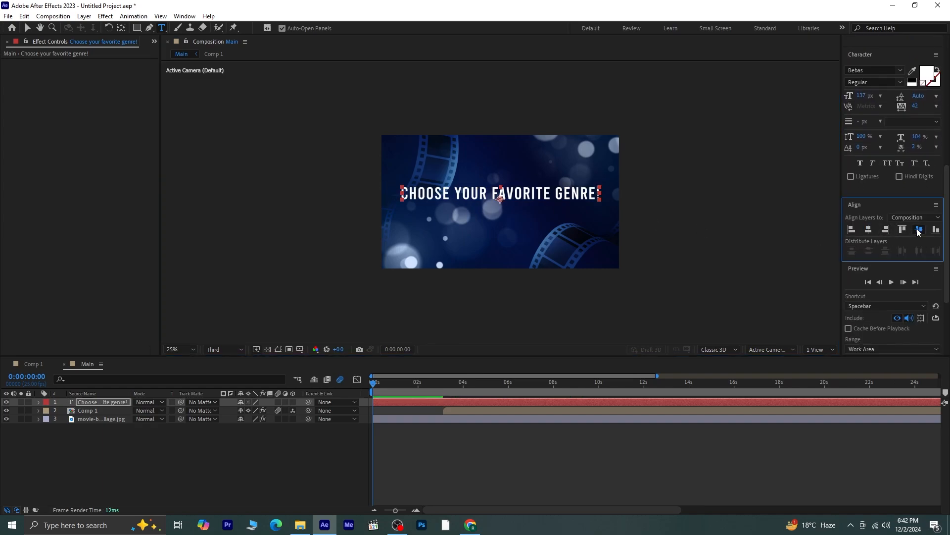
pyautogui.click(919, 231)
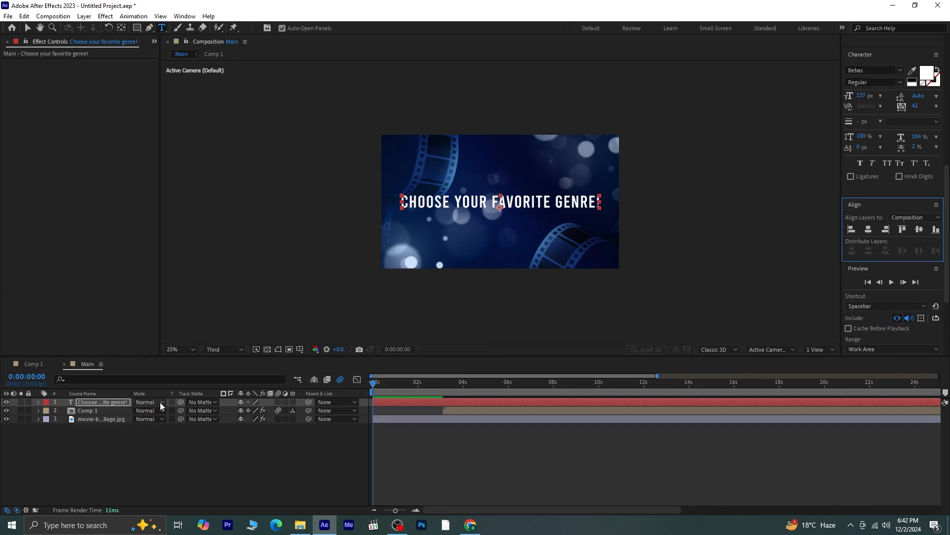
# - Add an Opacity animator to the title text and set its Opacity to 0%
pyautogui.click(37, 402)
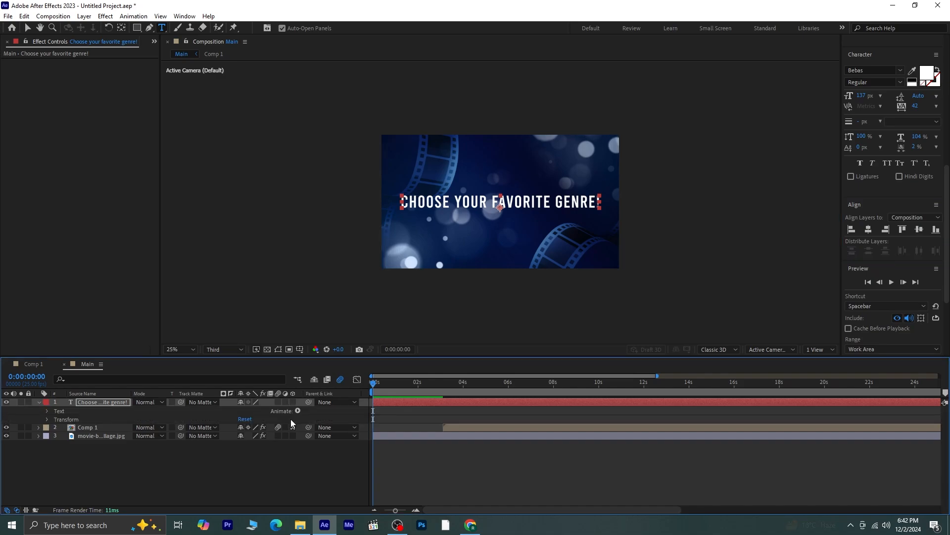
pyautogui.click(297, 410)
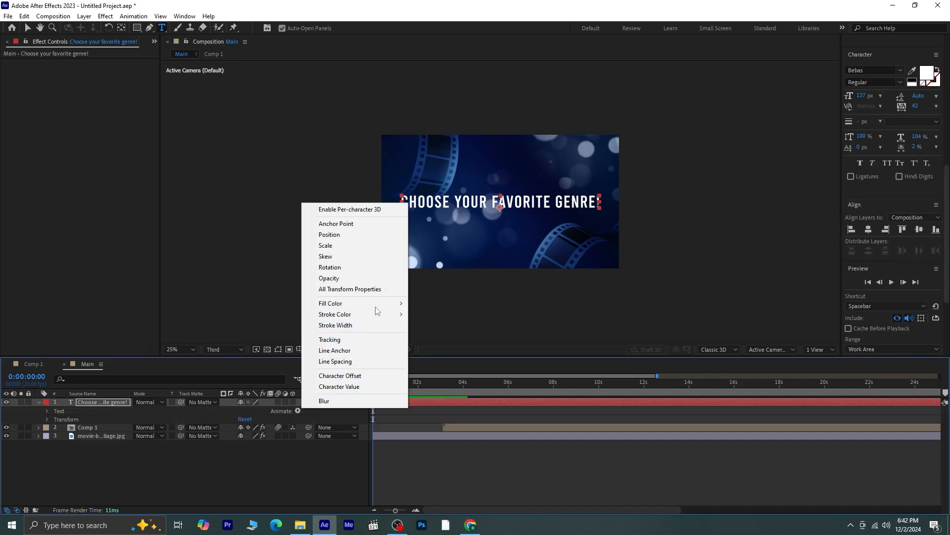
pyautogui.click(366, 275)
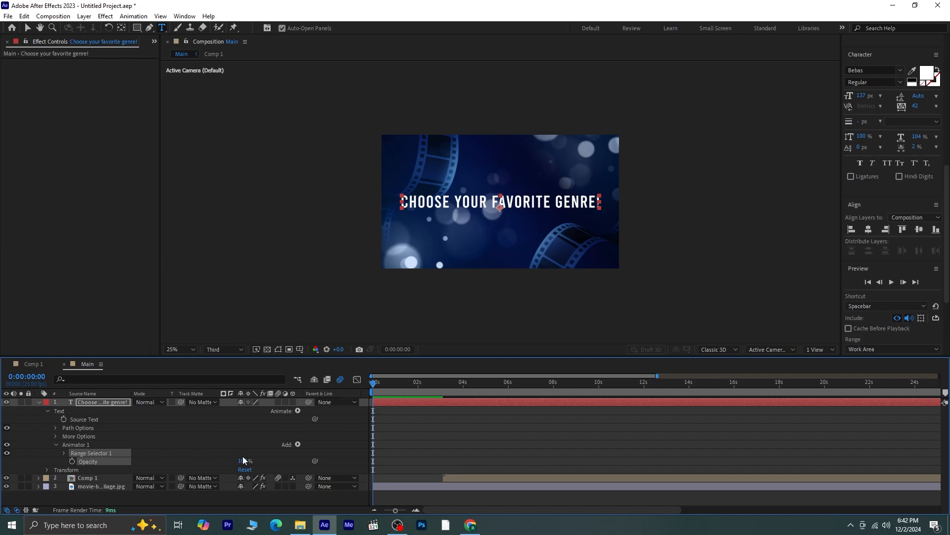
pyautogui.moveTo(243, 460); pyautogui.dragTo(173, 464)
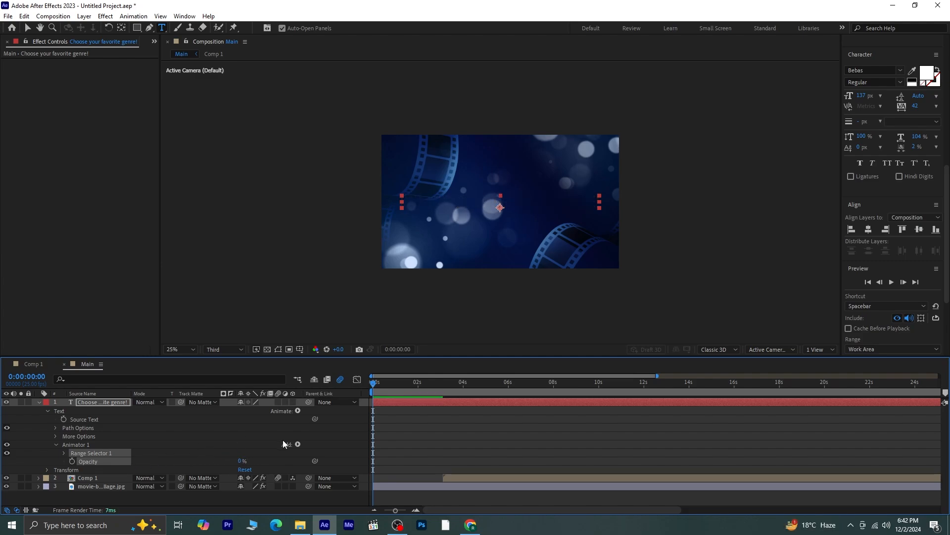
# - Add a Wiggly selector to the title's opacity animator and expand its properties
pyautogui.click(297, 445)
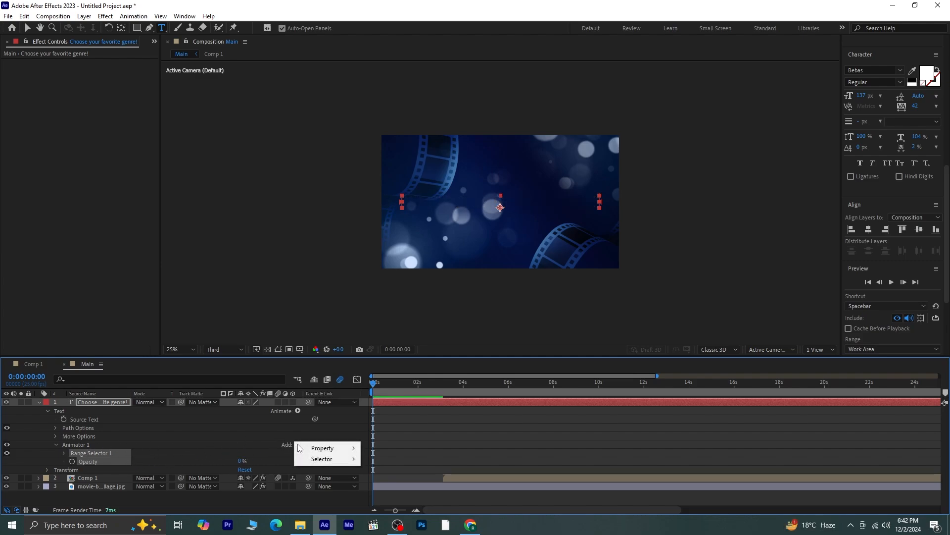
pyautogui.moveTo(334, 462)
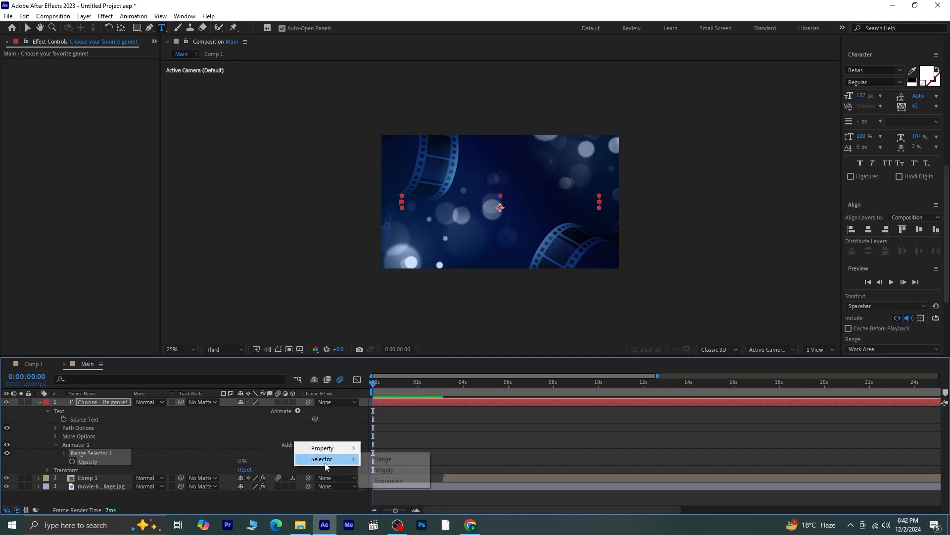
pyautogui.click(387, 469)
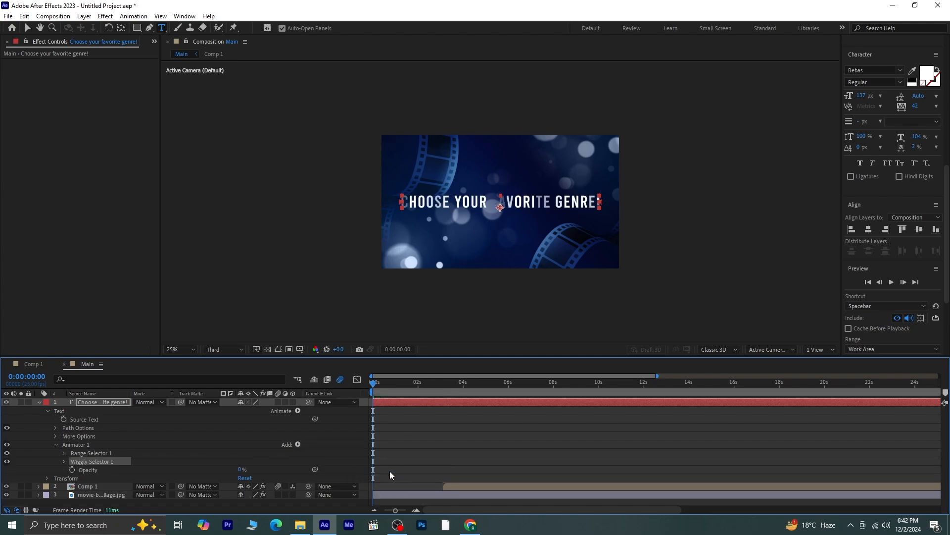
pyautogui.click(64, 462)
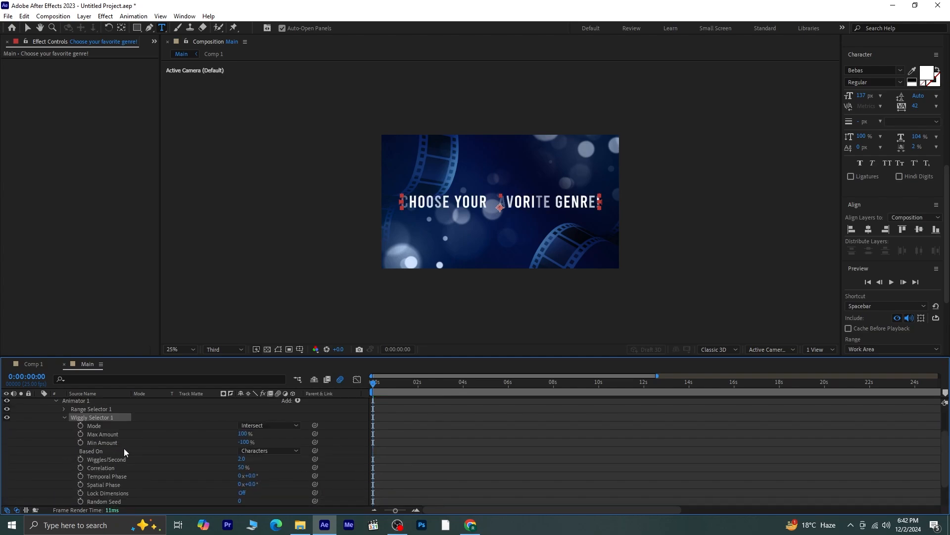
# - Preview the wiggling title opacity and return the playhead to 0:00:00:00
pyautogui.press('space')
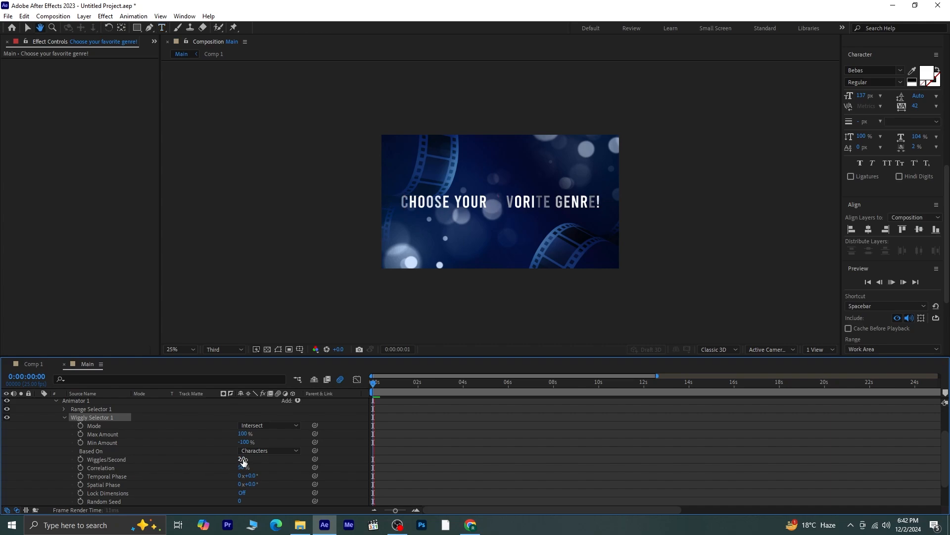
pyautogui.click(397, 385)
pyautogui.hotkey('ctrl', 't')
pyautogui.press('Home')
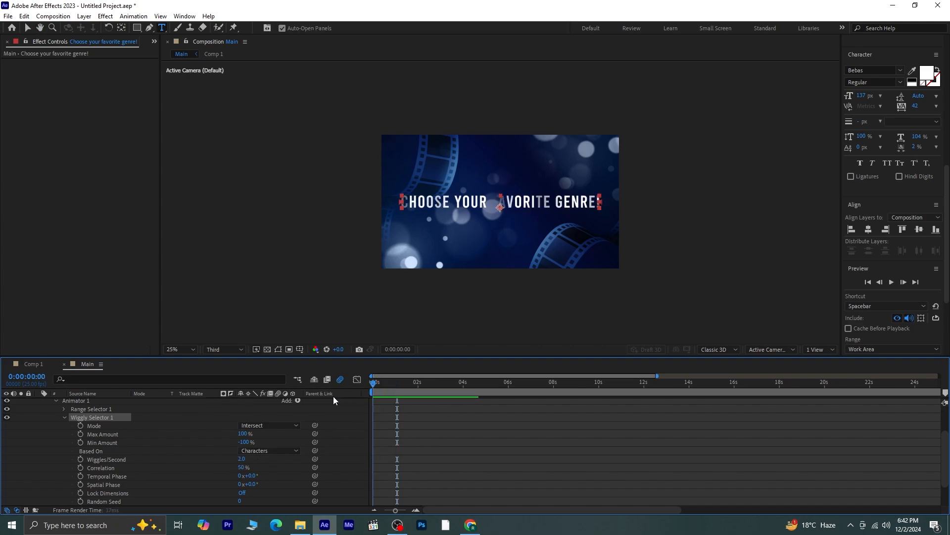
# - Keyframe the Wiggly selector's Wiggles/Second at 2.0 at both 0:00:00:00 and 0:00:00:20
pyautogui.click(81, 459)
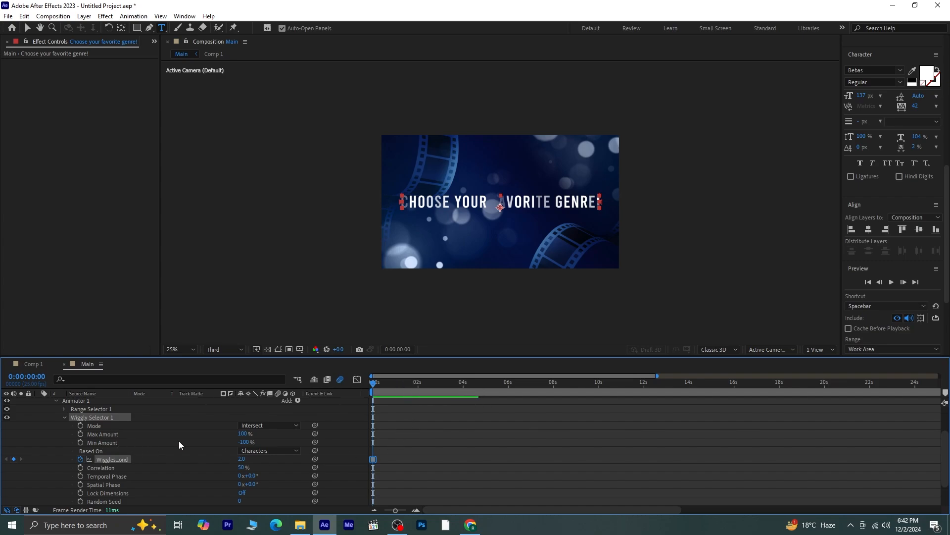
pyautogui.press('u')
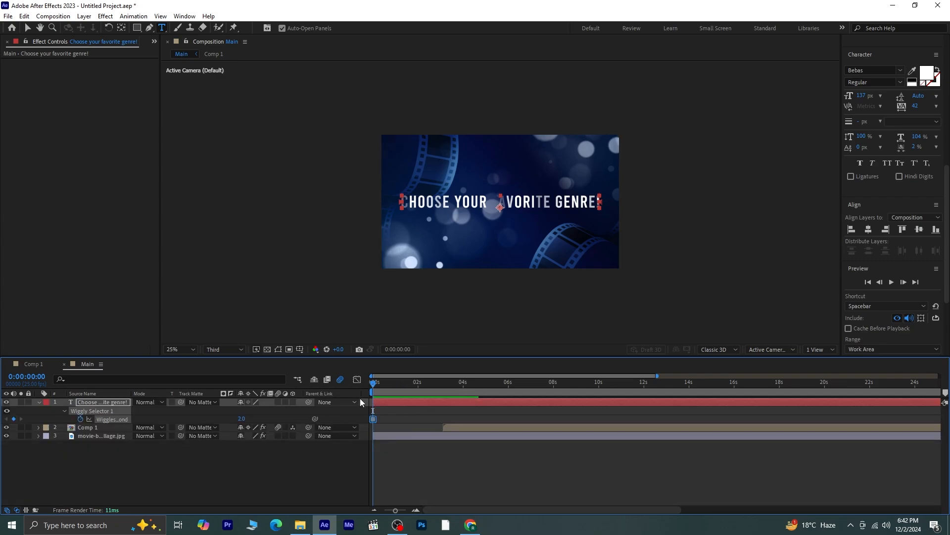
pyautogui.moveTo(374, 380); pyautogui.dragTo(392, 400)
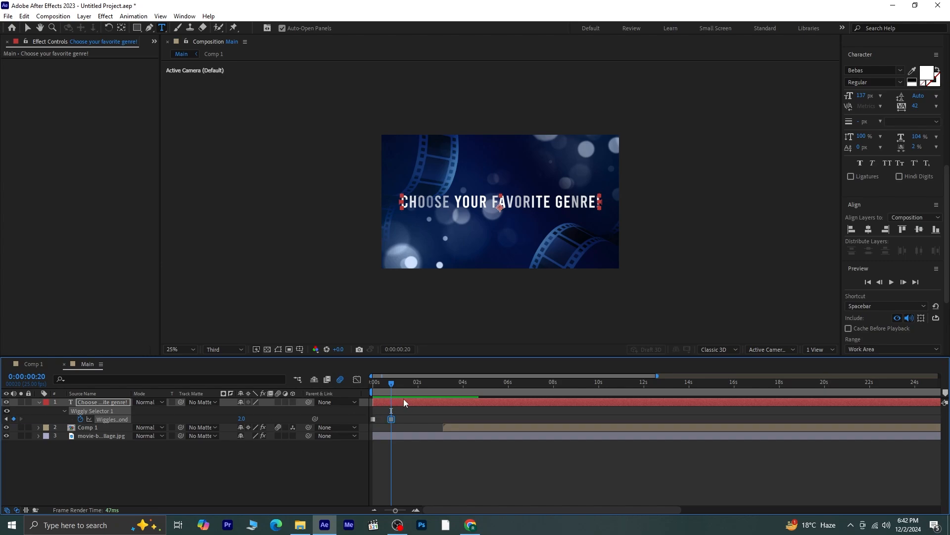
# - Trim the end of the title text layer to 0:00:03:02, where the Comp 1 layer starts
pyautogui.moveTo(398, 385); pyautogui.dragTo(443, 426)
pyautogui.click(443, 384)
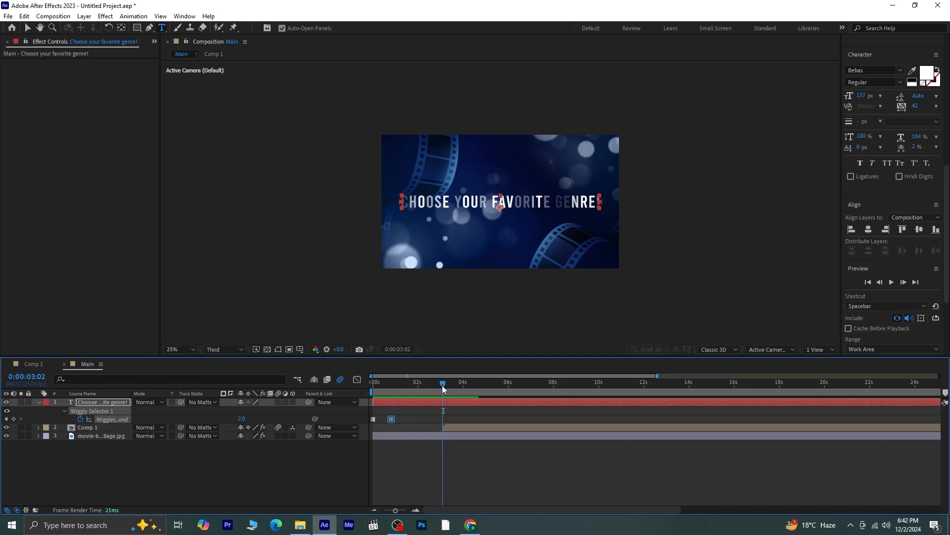
pyautogui.click(451, 403)
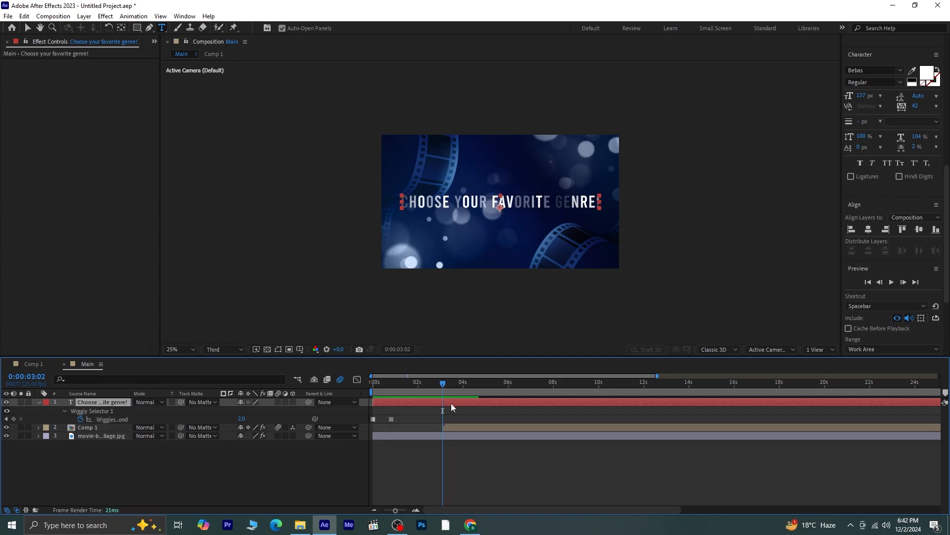
pyautogui.hotkey('alt', ']')
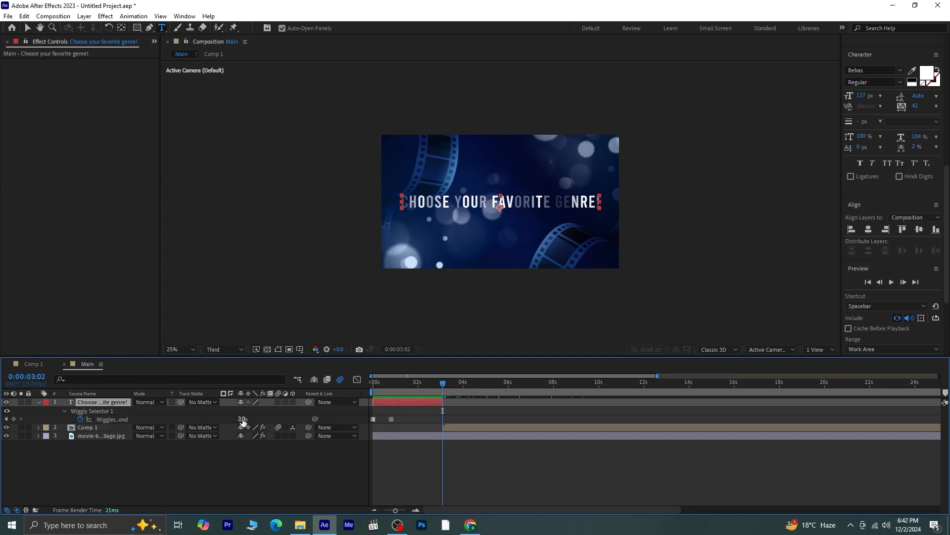
# - Set Wiggles/Second to 134 at 0:00:03:02 and preview the title flicker from the start
pyautogui.moveTo(242, 419); pyautogui.dragTo(372, 408)
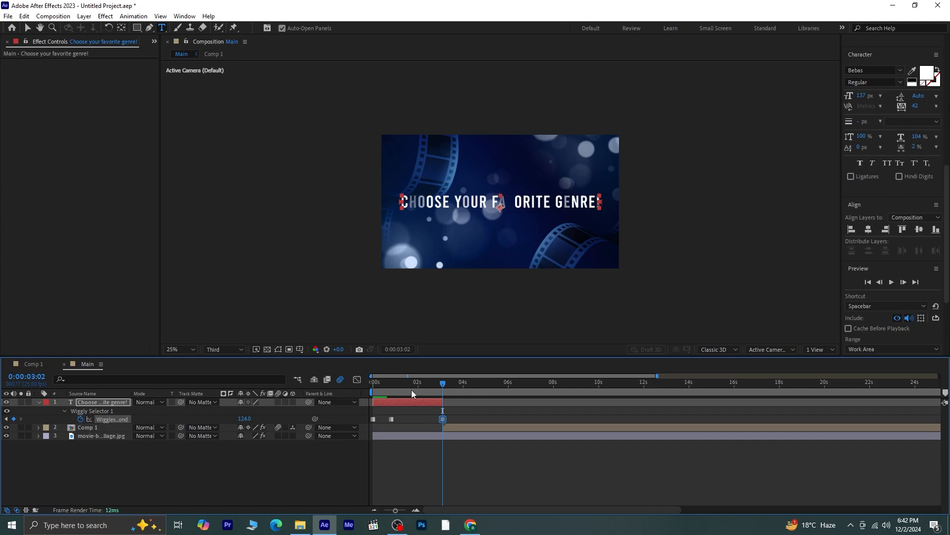
pyautogui.moveTo(441, 384); pyautogui.dragTo(314, 393)
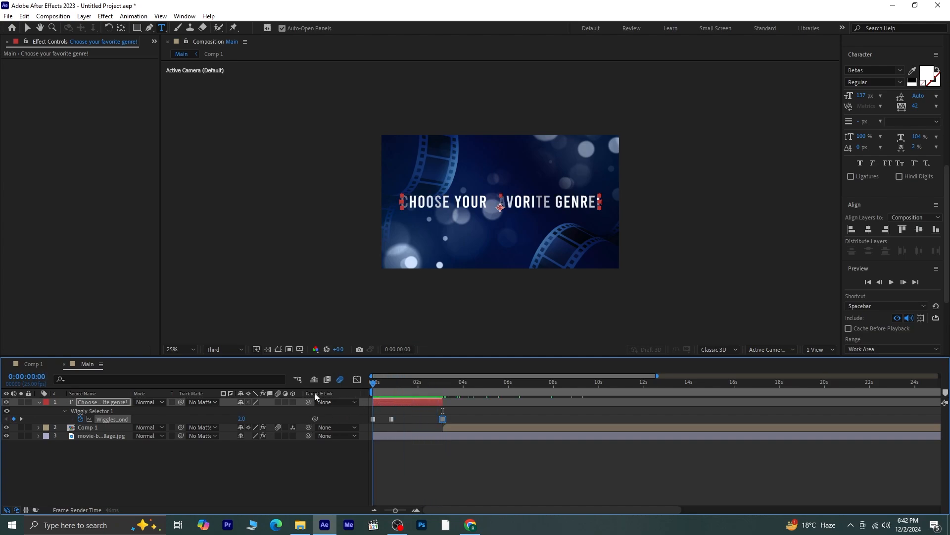
pyautogui.press('space')
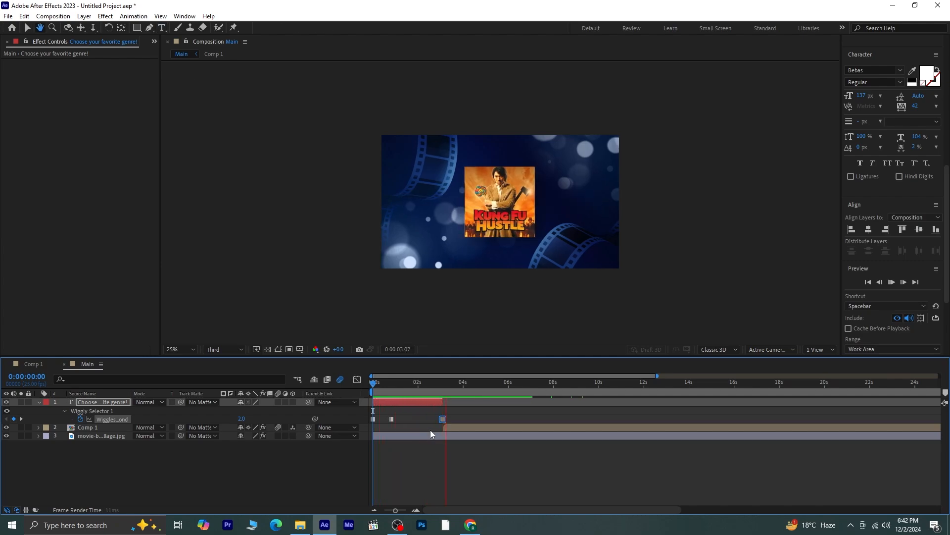
pyautogui.click(446, 382)
pyautogui.moveTo(447, 382)
pyautogui.mouseDown()
pyautogui.moveTo(412, 387)
pyautogui.moveTo(441, 394)
pyautogui.mouseUp()
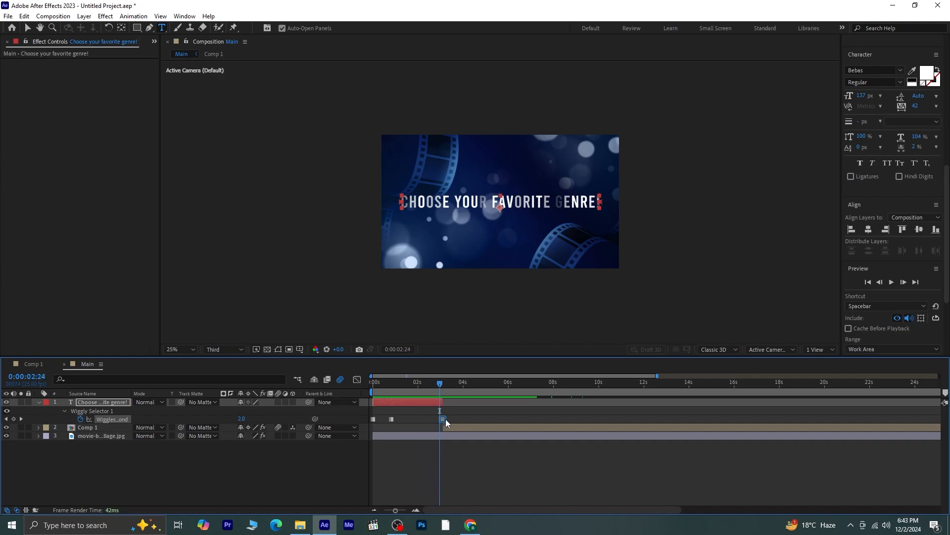
# - Raise the Wiggles/Second value at the 0:00:00:20 keyframe and preview the title from the start
pyautogui.click(22, 418)
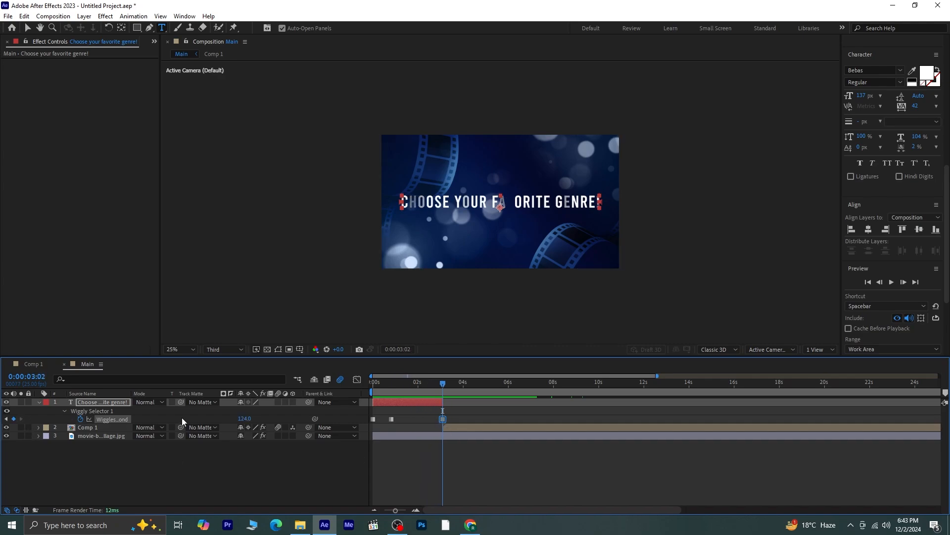
pyautogui.click(7, 420)
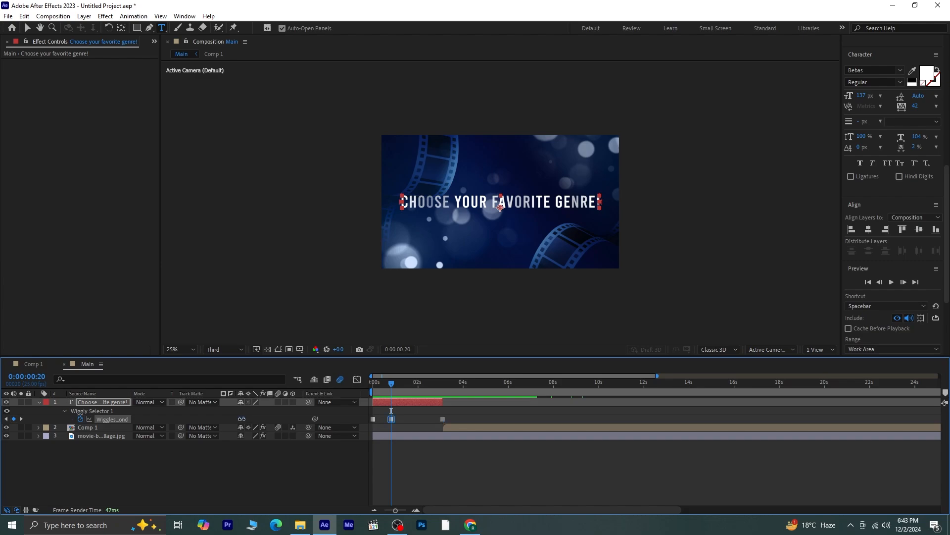
pyautogui.moveTo(241, 419); pyautogui.dragTo(257, 419)
pyautogui.click(374, 383)
pyautogui.press('space')
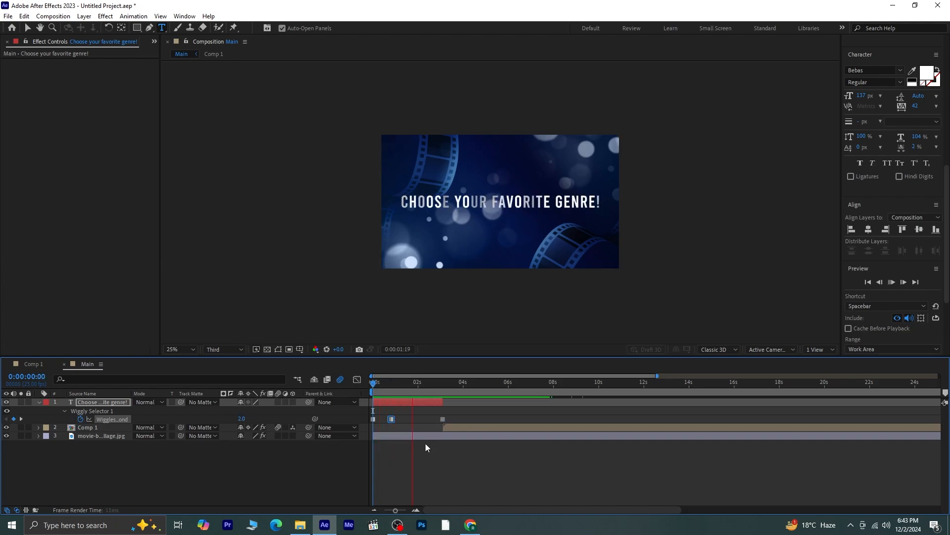
pyautogui.press('space')
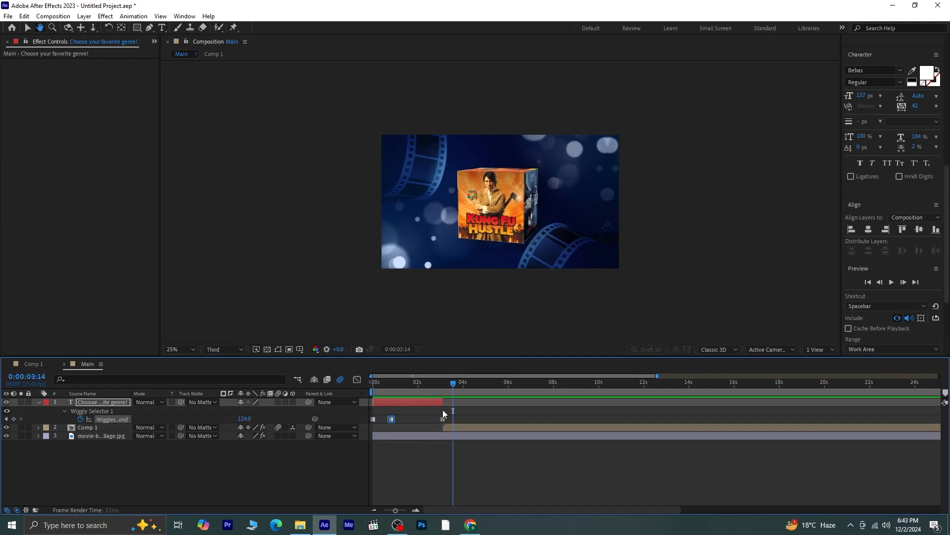
# - Shorten the title to end at 0:00:02:09, moving its last Wiggles/Second keyframe and the Comp 1 layer's start there, and show Comp 1's keyframes
pyautogui.moveTo(450, 382); pyautogui.dragTo(452, 428)
pyautogui.press('u')
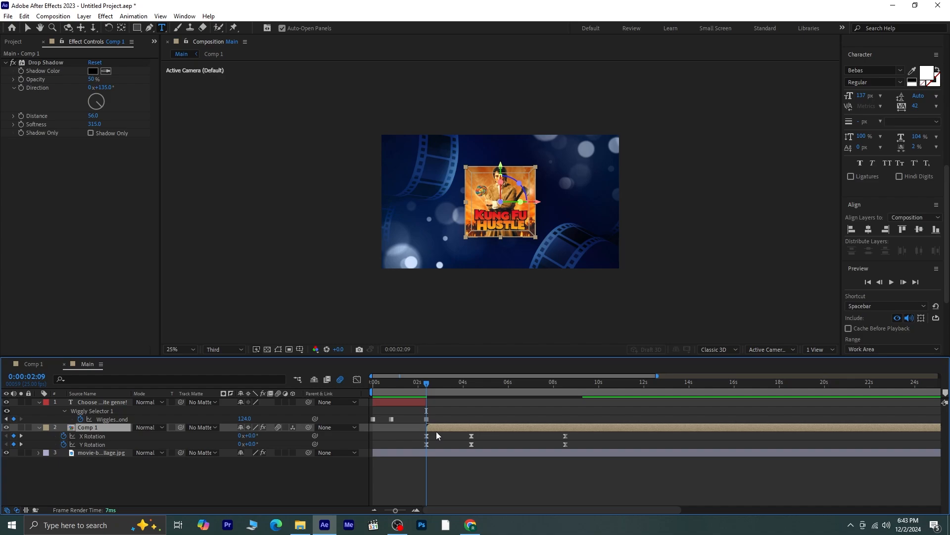
# - Shift the background image's Position keyframes to start at 0:00:02:09, in line with Comp 1's rotation keyframes, and preview from the start
pyautogui.click(440, 453)
pyautogui.press('p')
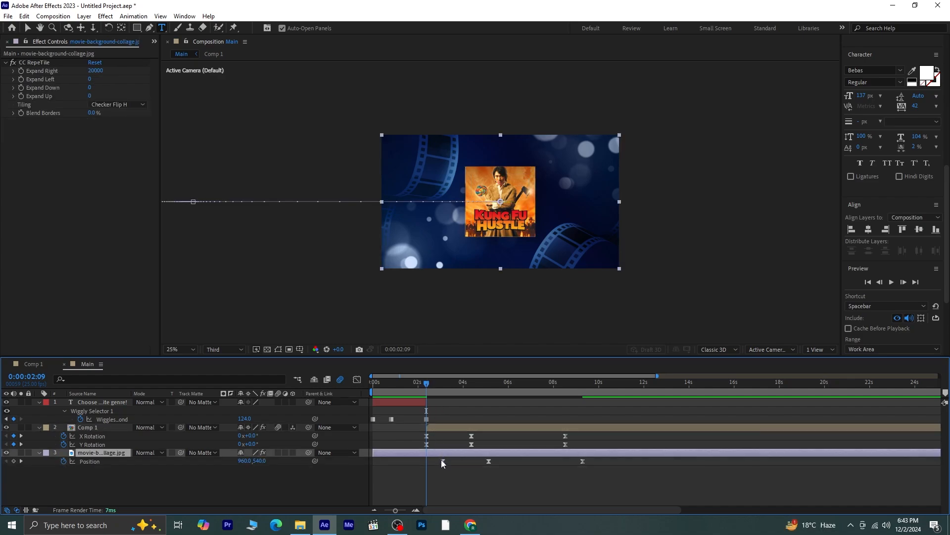
pyautogui.moveTo(612, 471); pyautogui.dragTo(426, 464)
pyautogui.press('Home')
pyautogui.press('space')
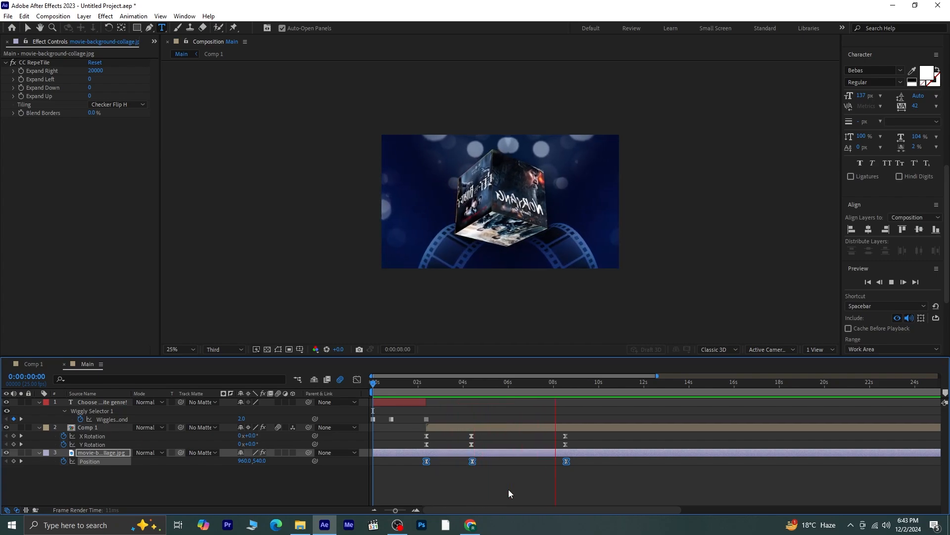
pyautogui.press('space')
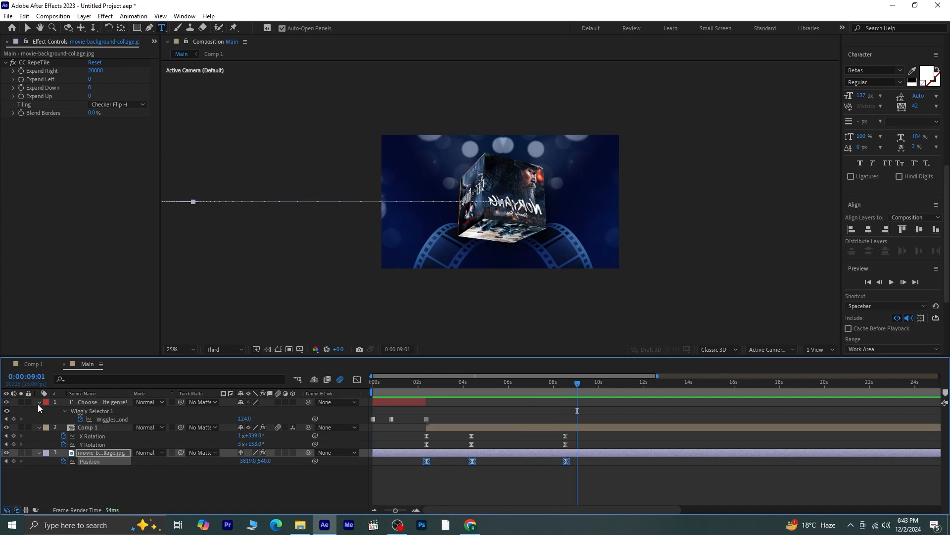
# - Collapse the properties of the title text, Comp 1 and background image layers in the timeline
pyautogui.click(37, 403)
pyautogui.click(37, 409)
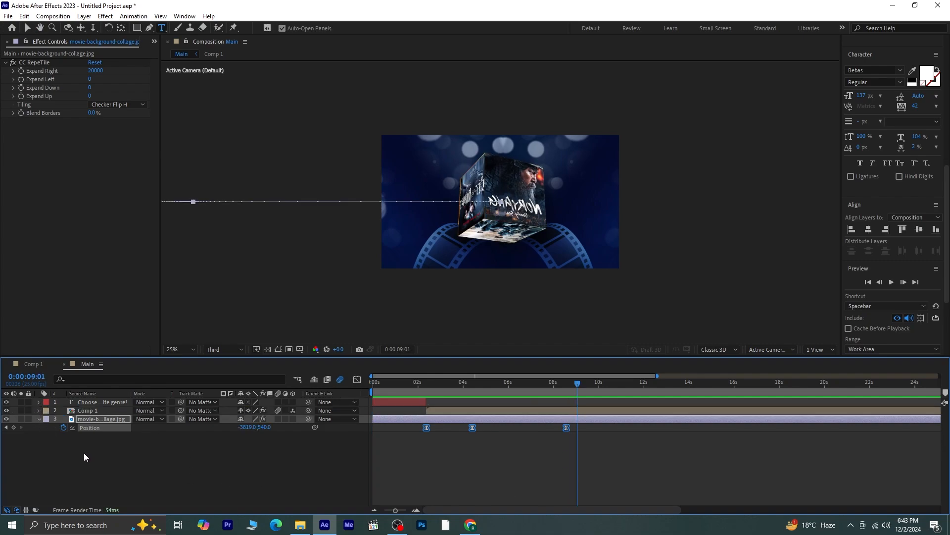
pyautogui.click(39, 419)
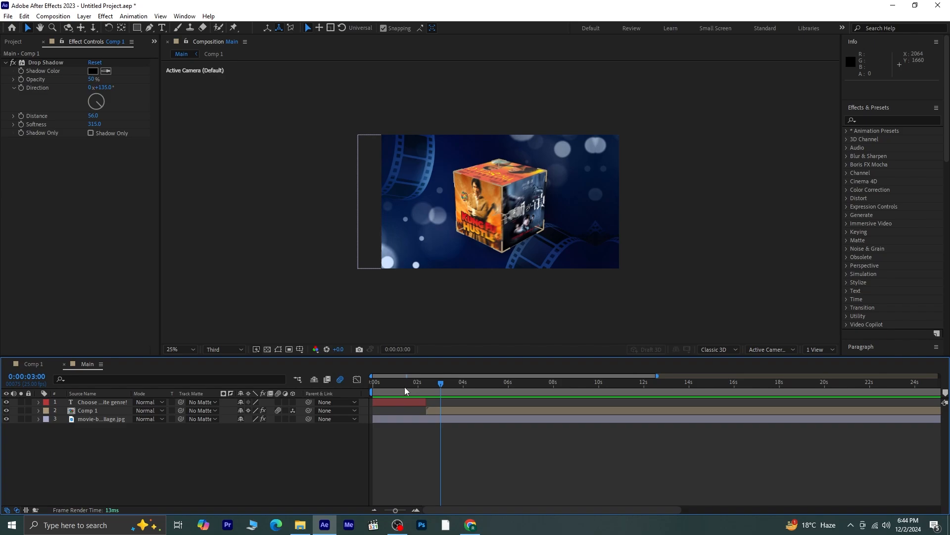
# - End the work area at 0:00:08:20 and preview the animation with the composition view enlarged to Fit (50%)
pyautogui.moveTo(441, 383); pyautogui.dragTo(577, 408)
pyautogui.press('n')
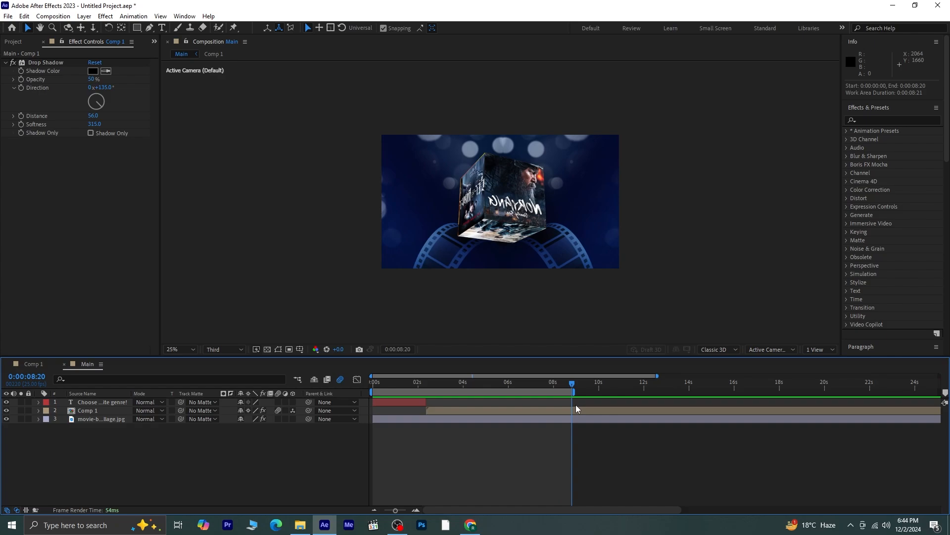
pyautogui.press('space')
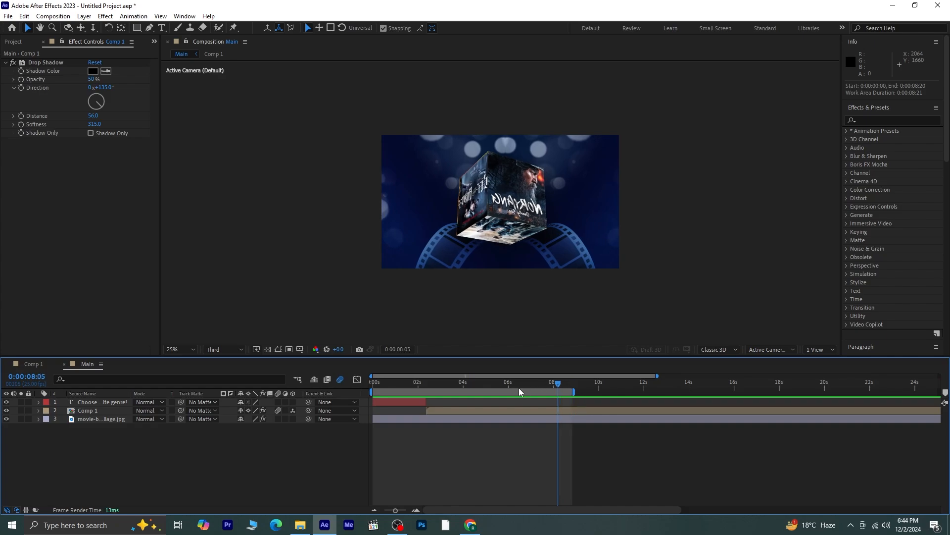
pyautogui.click(187, 349)
pyautogui.click(192, 171)
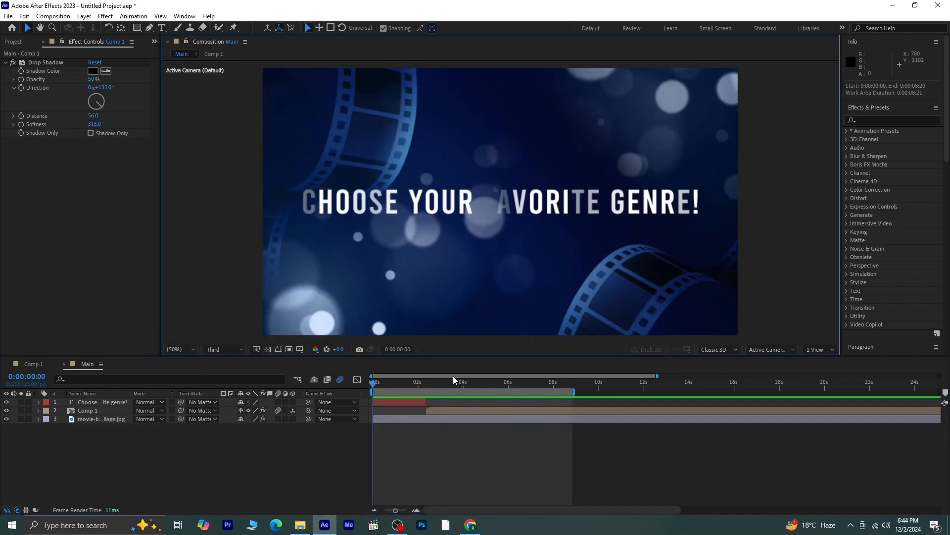